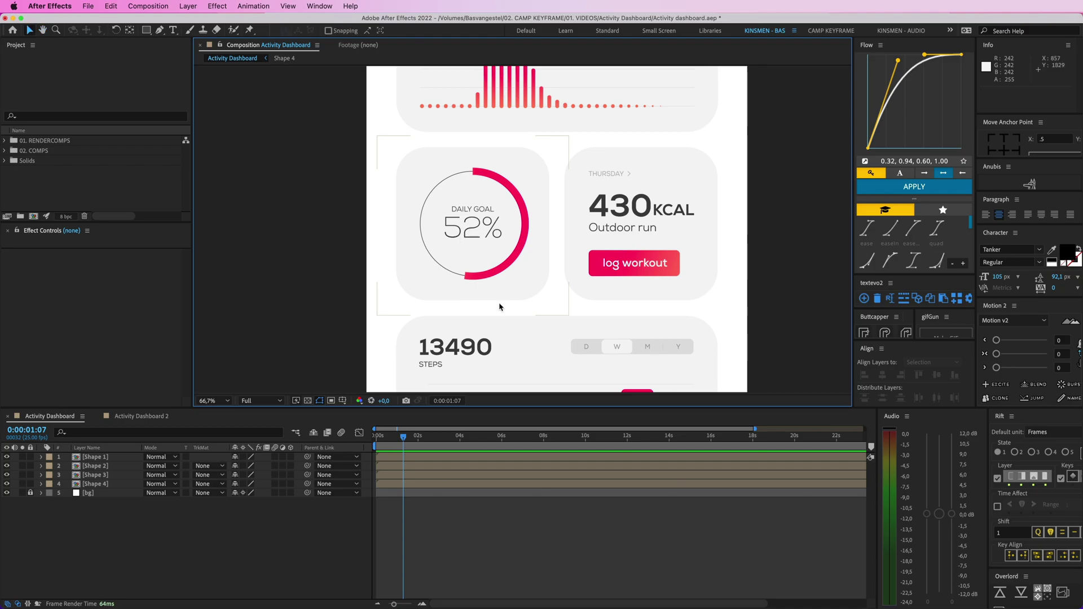
Preview the finished Activity Dashboard animation from its first frame and examine how the cards, charts and counters come in.
mouse_move(398, 438)
mouse_down()
mouse_move(378, 441)
mouse_move(415, 440)
mouse_move(377, 440)
mouse_move(398, 441)
mouse_up()
key(space)
drag(590, 354, 593, 212)
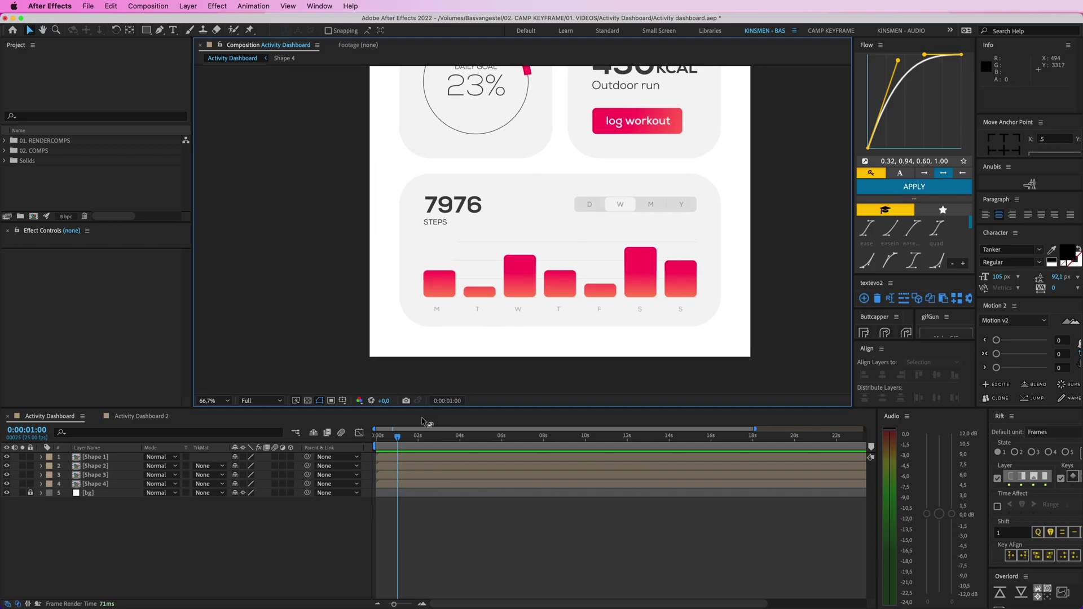
drag(397, 440, 361, 439)
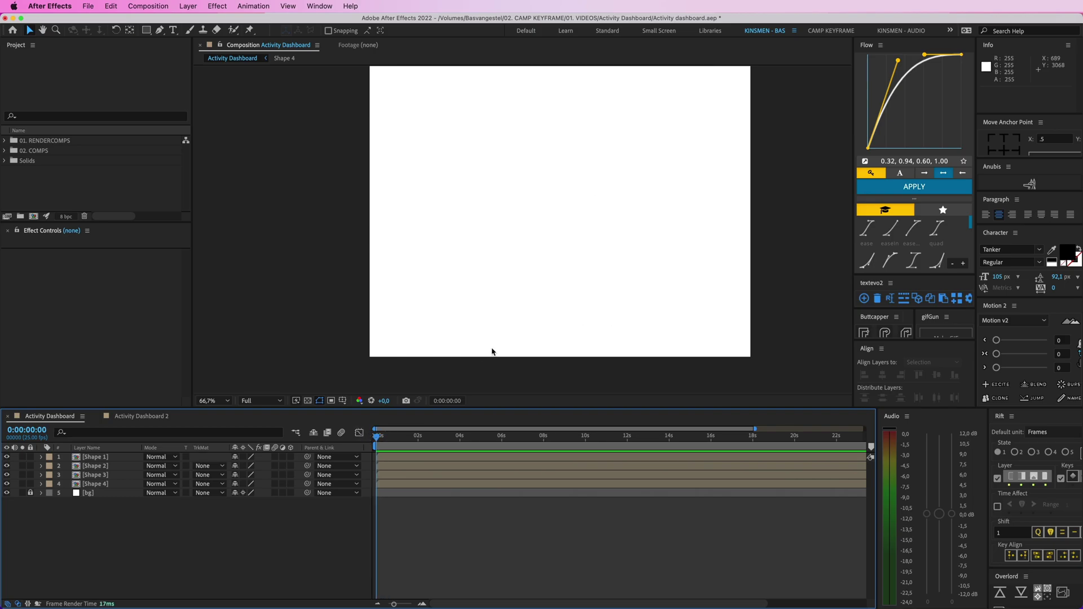
scroll(492, 352, down, 2)
key(space)
drag(534, 283, 513, 358)
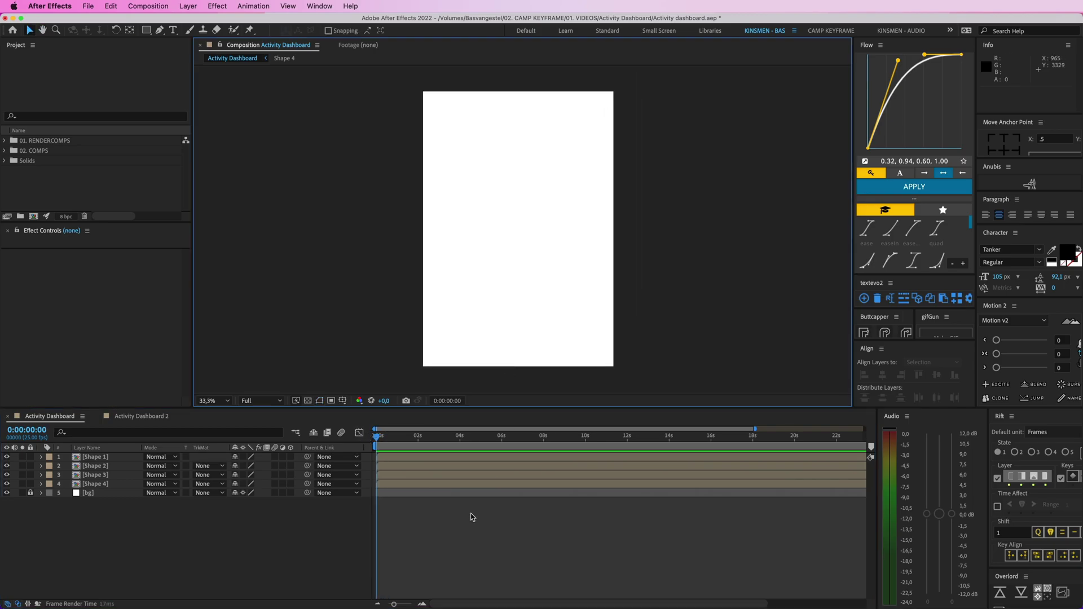
key(space)
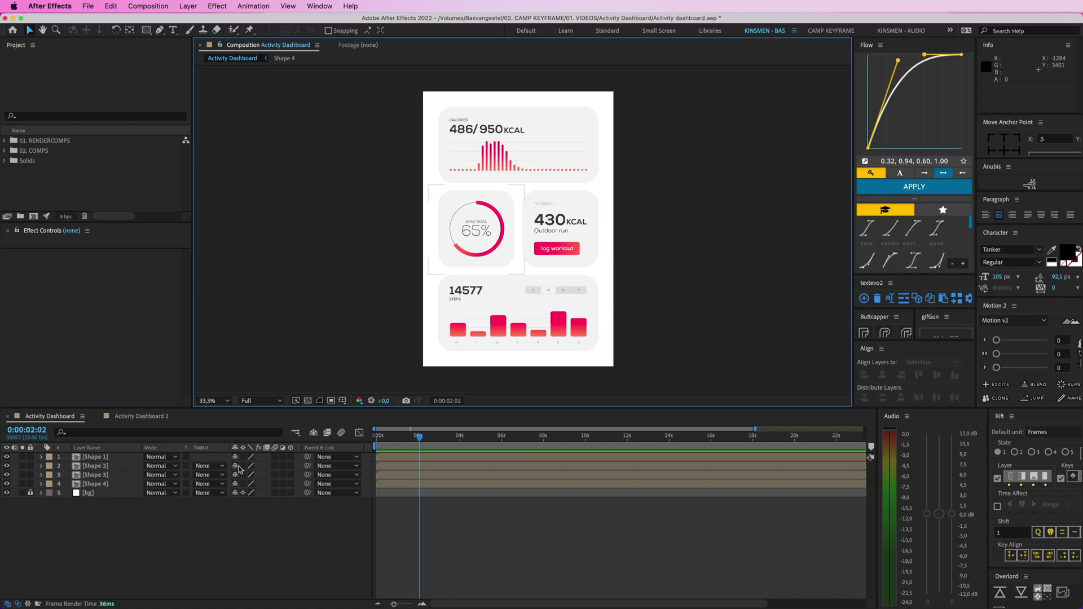
Switch to the Activity Dashboard 2 composition at its first frame and open the calories card's precomp, Shape 1-b.
click(159, 420)
mouse_move(392, 438)
mouse_down()
mouse_move(437, 440)
mouse_move(376, 438)
mouse_up()
click(97, 484)
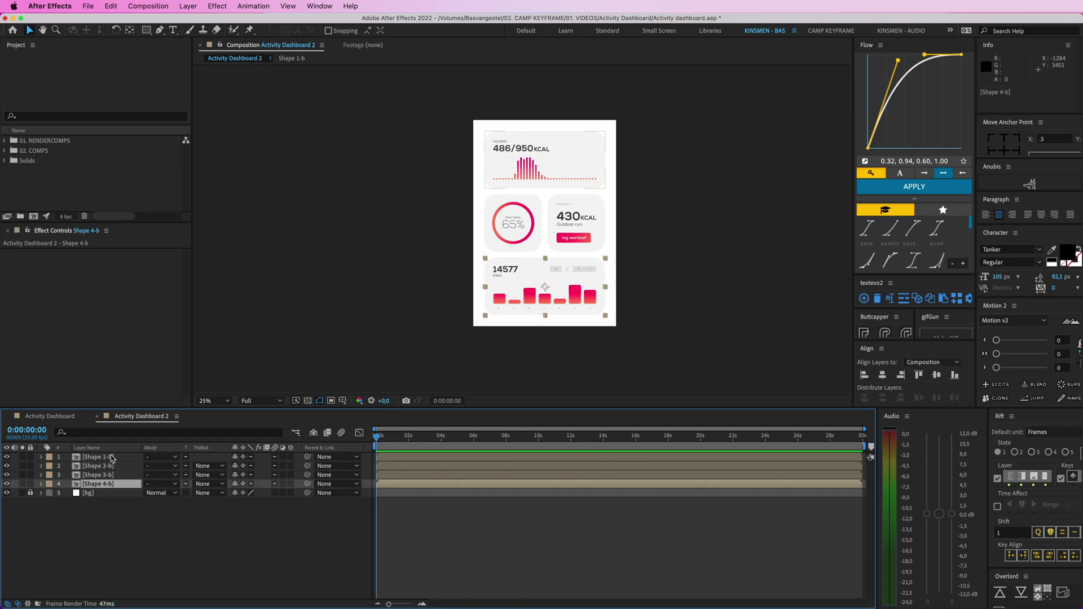
shift+click(111, 459)
click(463, 536)
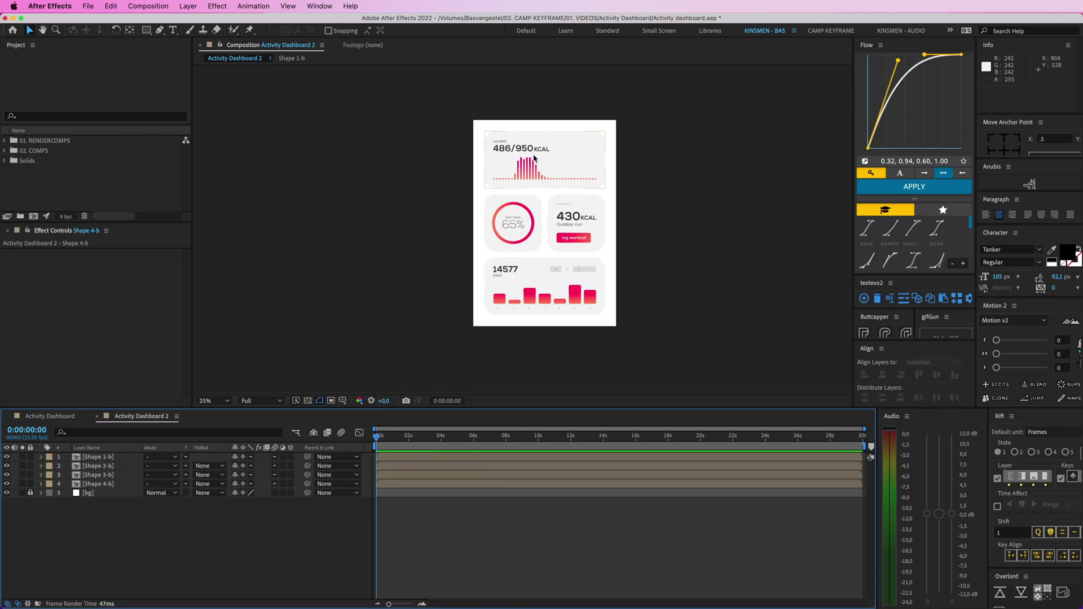
double_click(535, 159)
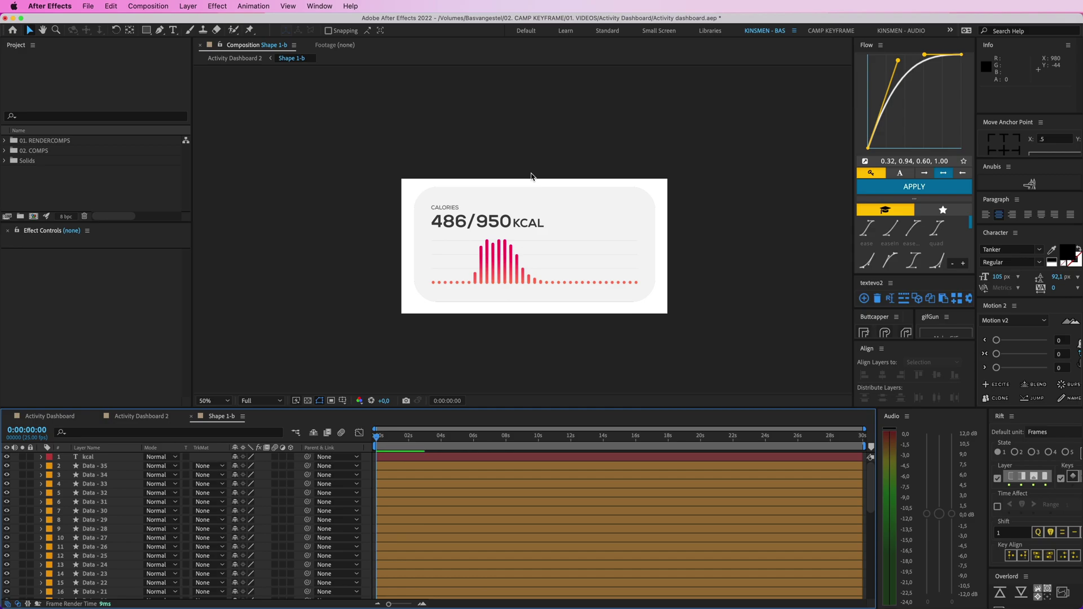
scroll(417, 506, down, 5)
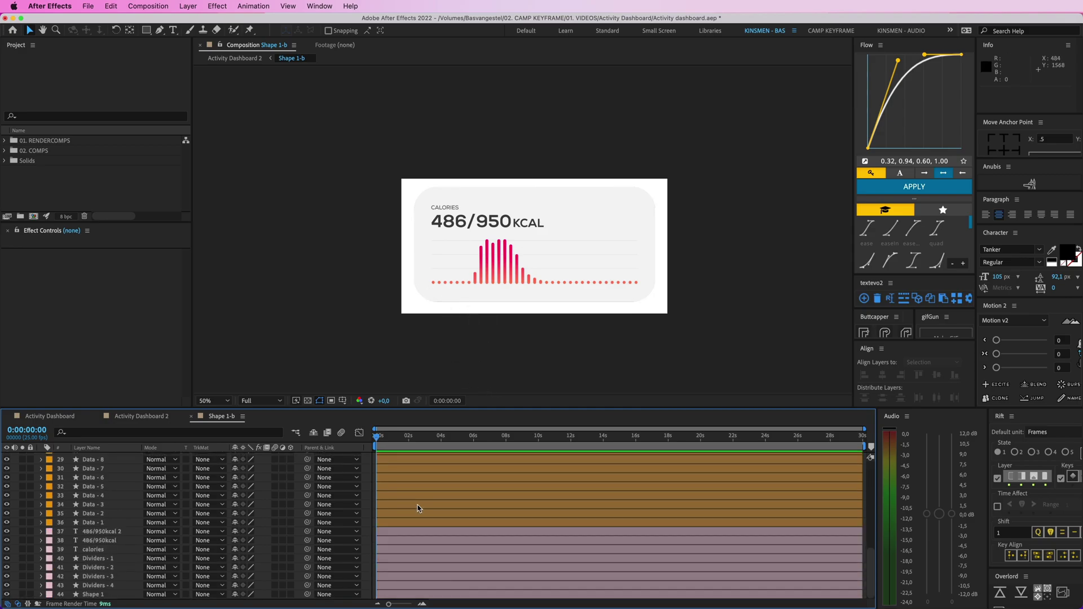
click(501, 273)
click(567, 325)
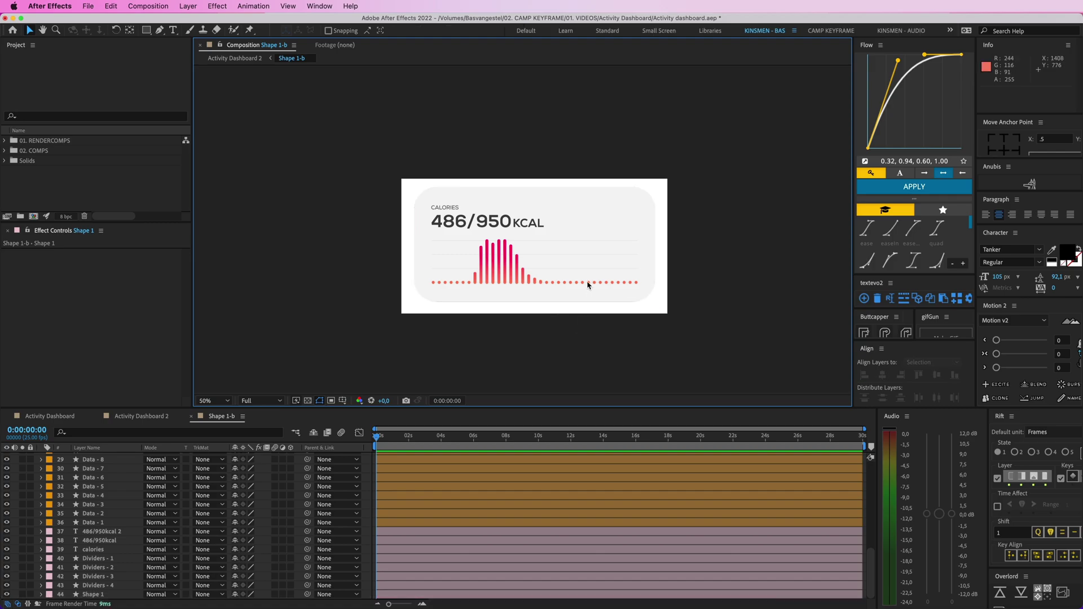
mouse_move(576, 206)
mouse_down()
mouse_move(641, 191)
mouse_move(574, 210)
mouse_up()
key(super+z)
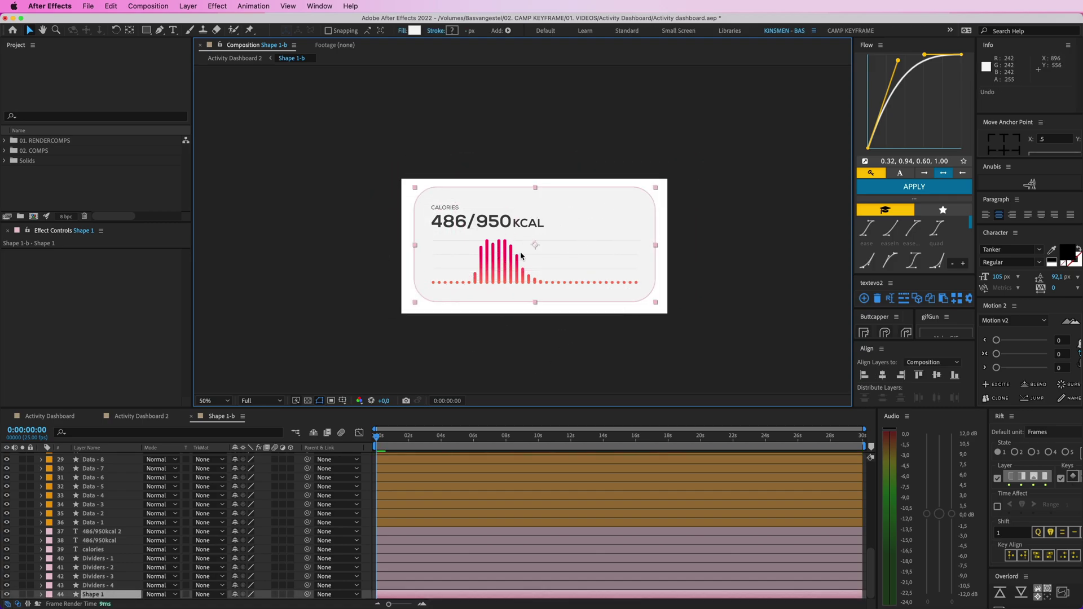
Reveal the path of the Shape 1 card background and set a Path keyframe at 0:00:01:03.
click(41, 594)
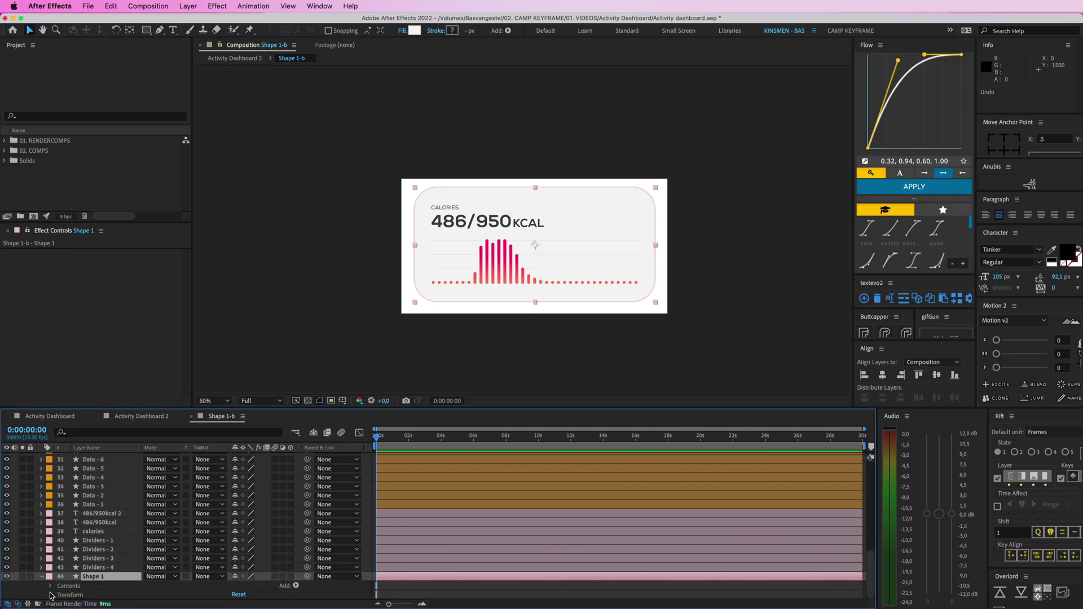
click(52, 587)
click(61, 596)
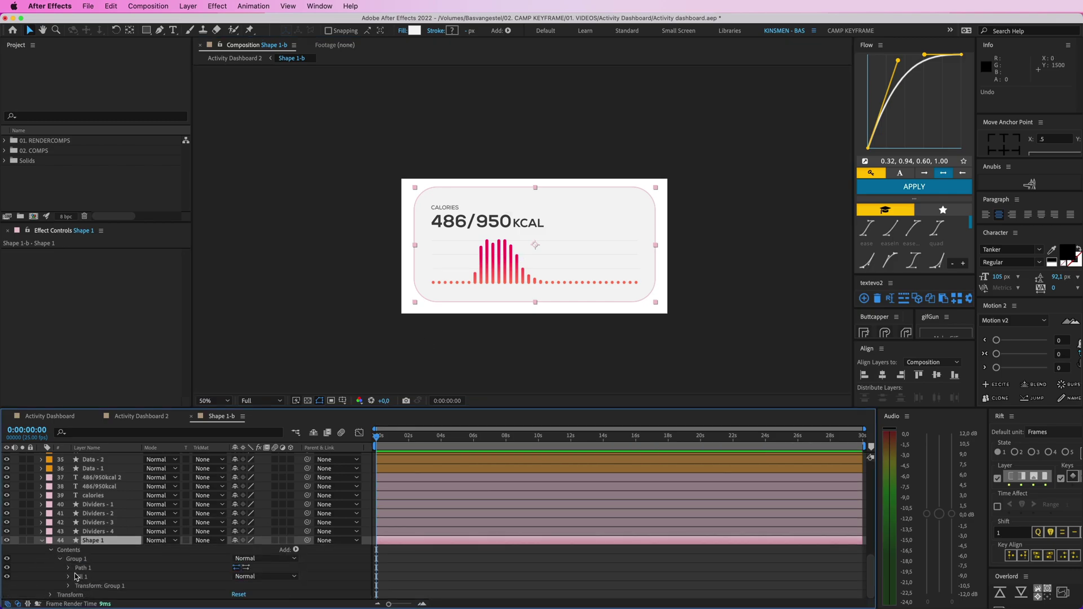
click(69, 568)
click(395, 442)
click(422, 605)
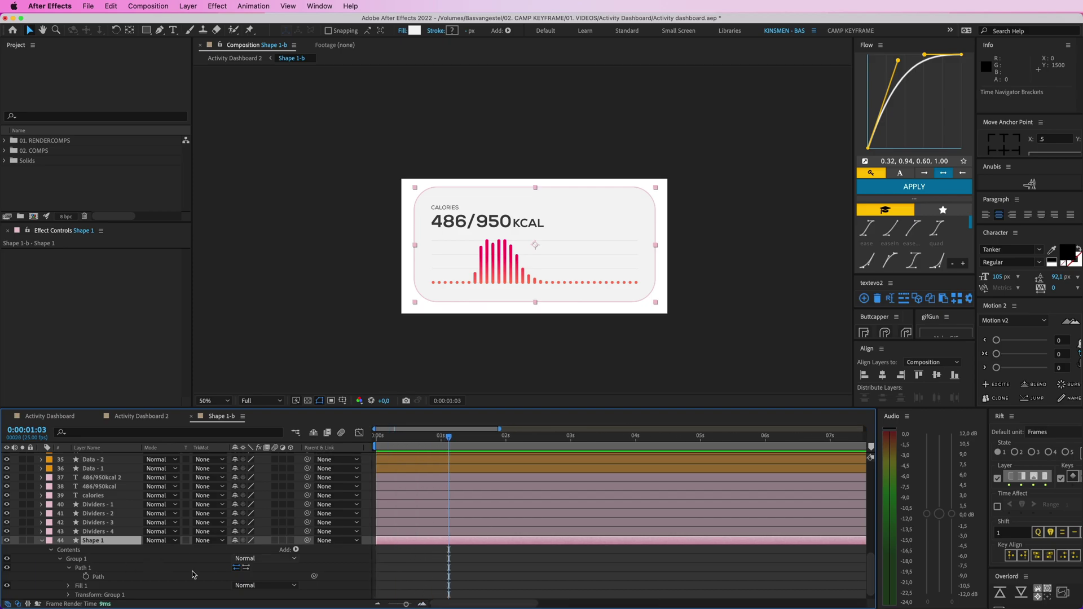
click(86, 576)
At 0:00:00:11, keyframe Shape 1's path with its right-hand points moved far left, shrinking the card to a narrow pill.
key(Page_Up)
key(Page_Up)
key(Page_Up)
key(Page_Up)
key(Page_Up)
key(Page_Up)
key(Page_Up)
key(Page_Up)
key(Page_Up)
key(Page_Up)
key(Page_Up)
key(Page_Up)
key(Page_Up)
key(Page_Up)
key(Page_Up)
key(Page_Up)
key(Page_Up)
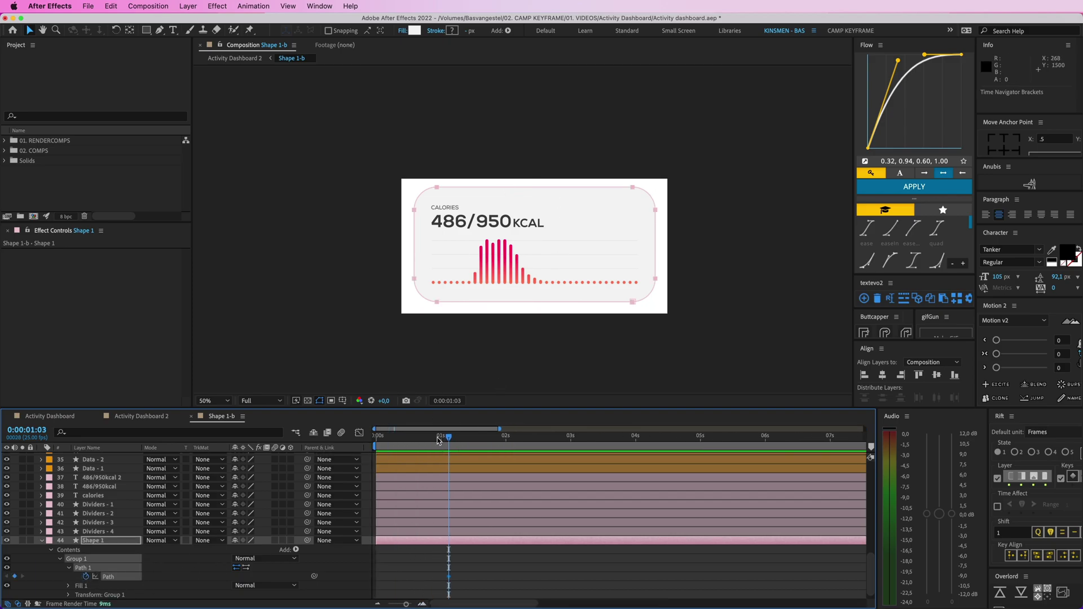
drag(612, 170, 466, 281)
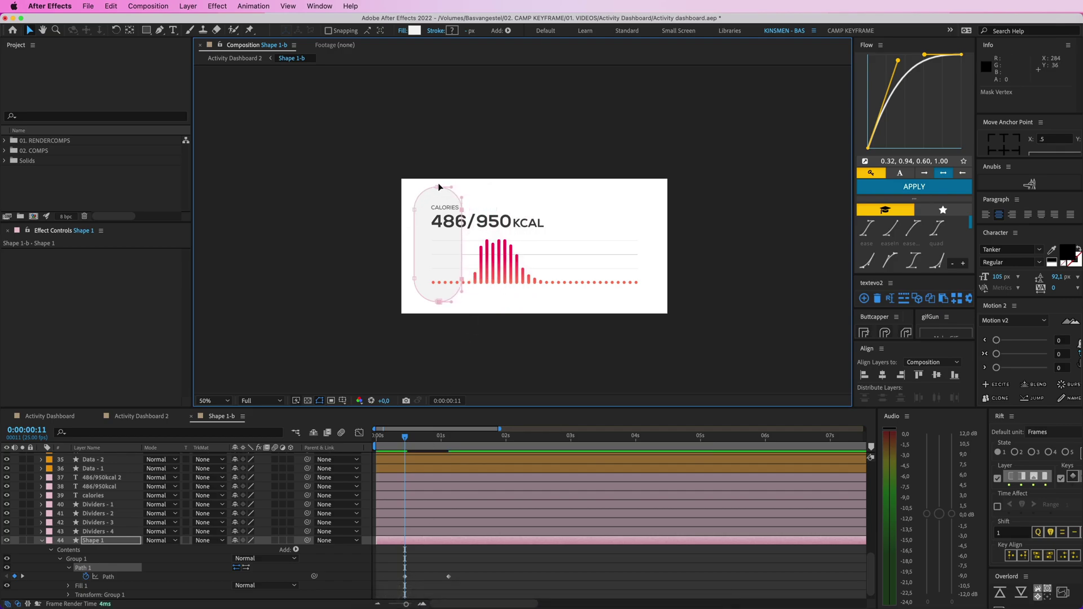
mouse_move(409, 444)
mouse_down()
mouse_move(426, 443)
mouse_move(407, 442)
mouse_up()
Ease both of Shape 1's Path keyframes with the cubic Flow preset, curve 0.32, 0.94, 0.60, 1.00.
drag(473, 569, 395, 591)
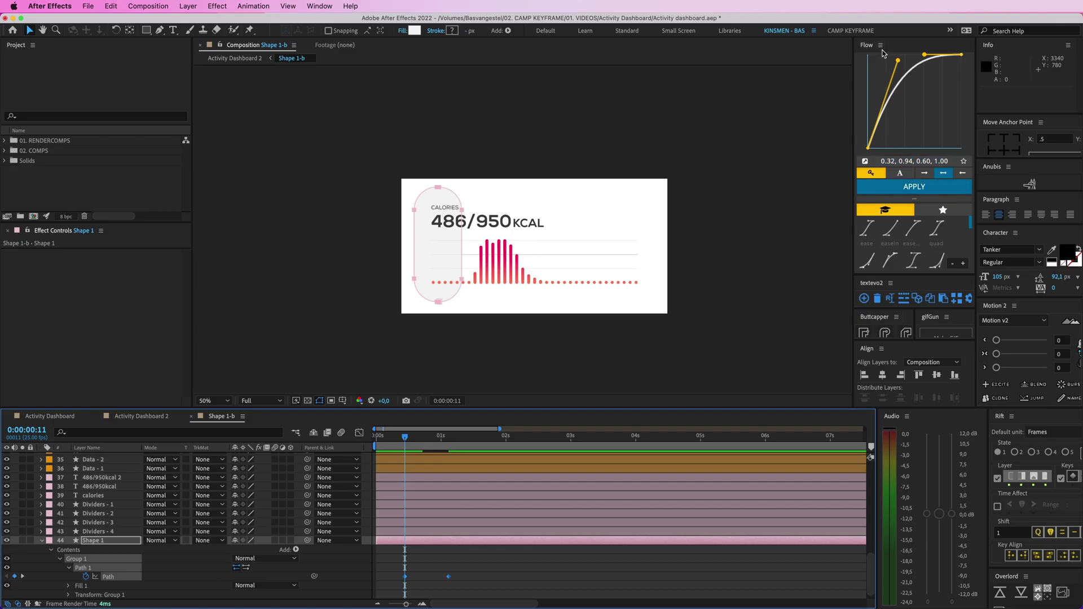
click(971, 224)
drag(971, 224, 970, 236)
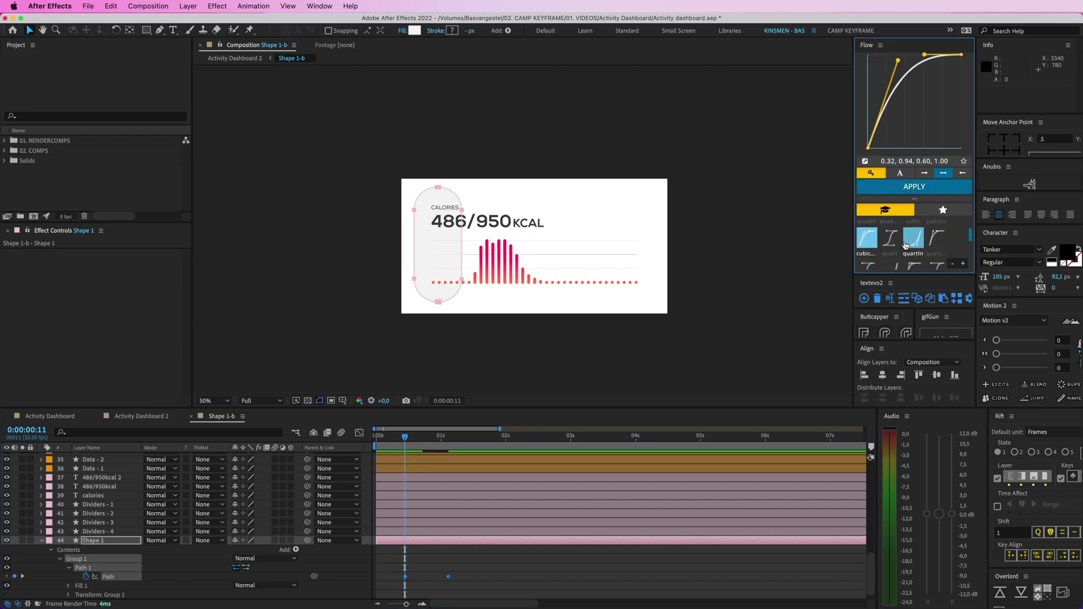
click(890, 238)
click(914, 186)
drag(406, 440, 408, 440)
click(868, 238)
click(951, 188)
Trim the start of the Shape 1 layer to 0:00:00:11 and preview the card opening.
drag(375, 540, 404, 540)
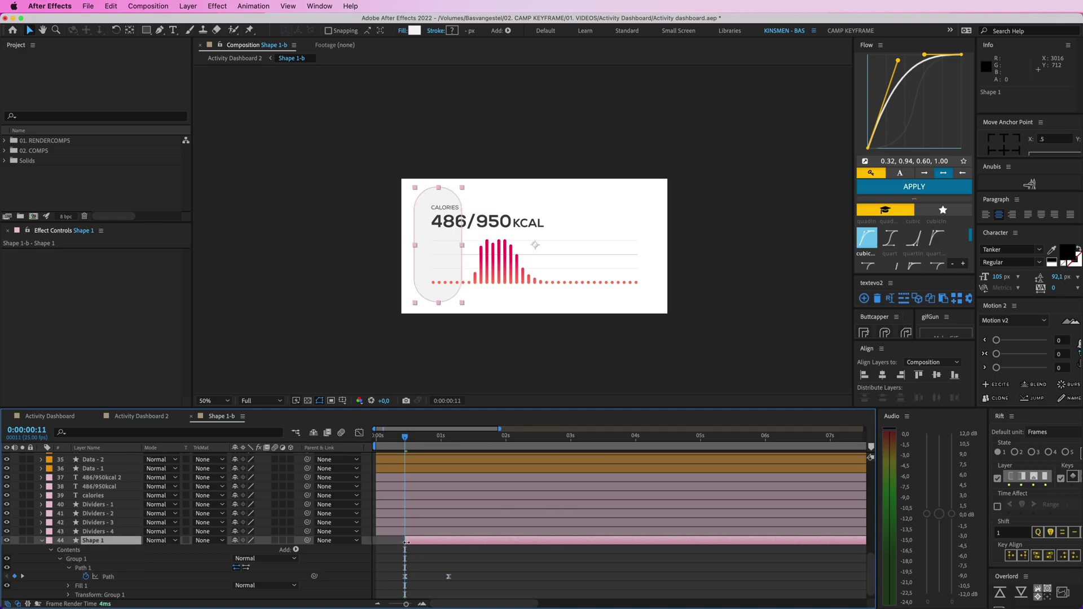
click(395, 438)
key(space)
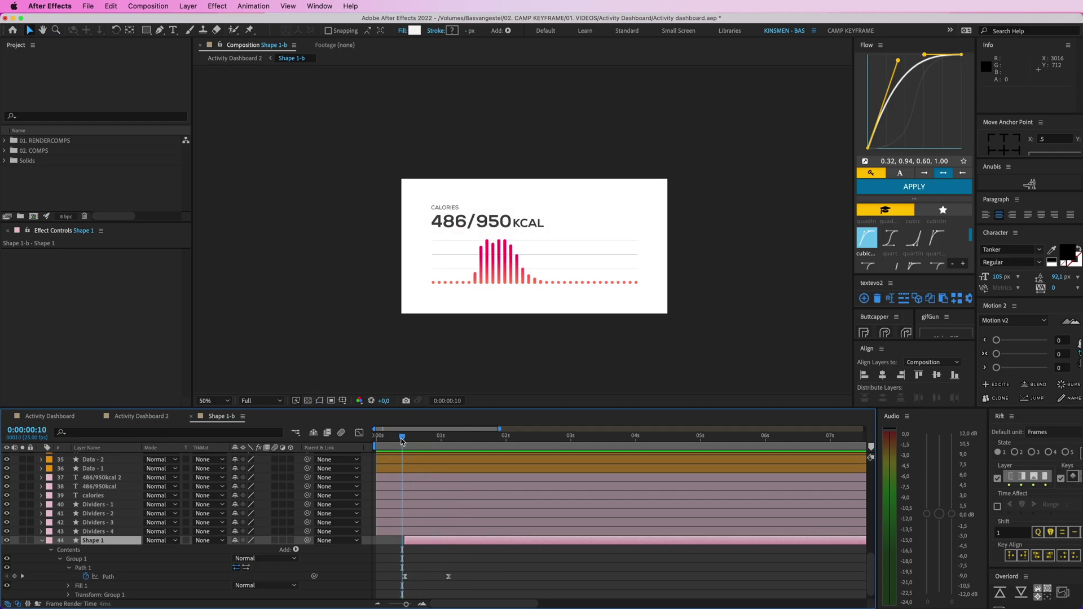
click(387, 545)
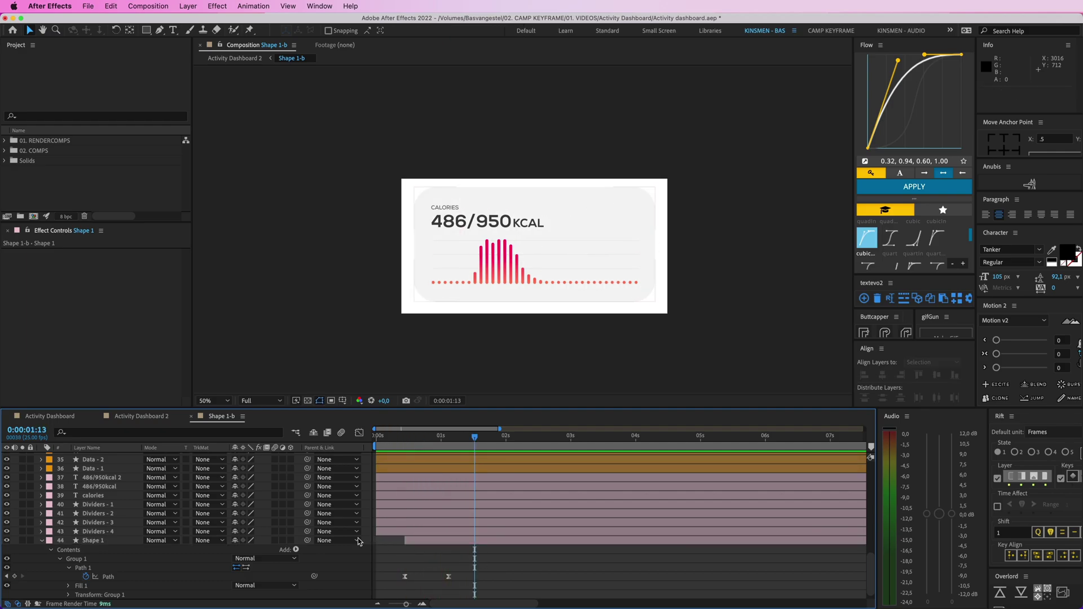
click(98, 540)
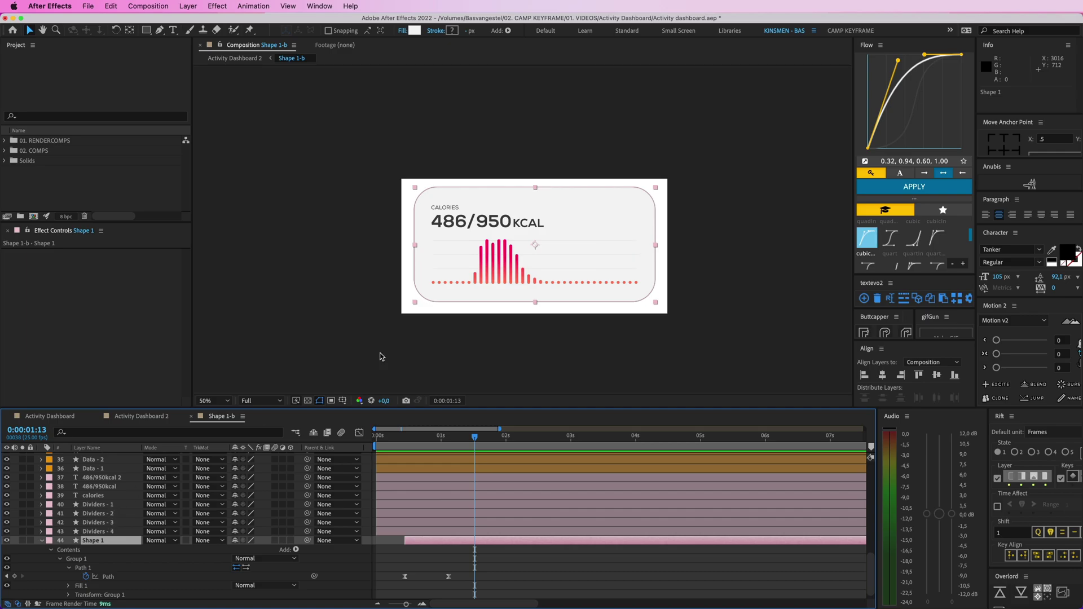
click(518, 577)
Add Trim Paths to the Dividers - 4 layer.
key(period)
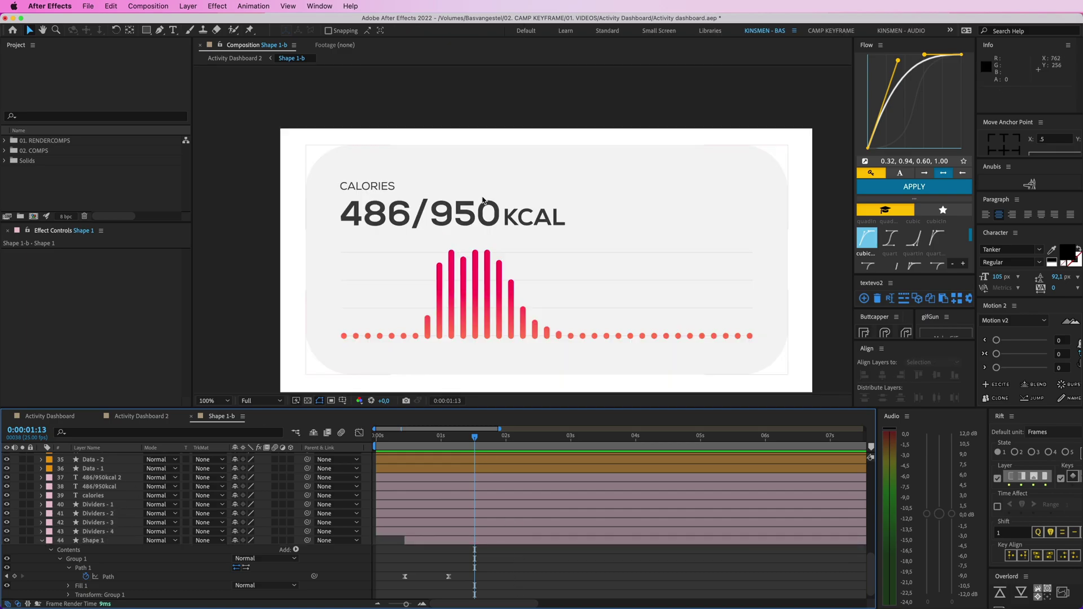
key(period)
drag(689, 269, 527, 161)
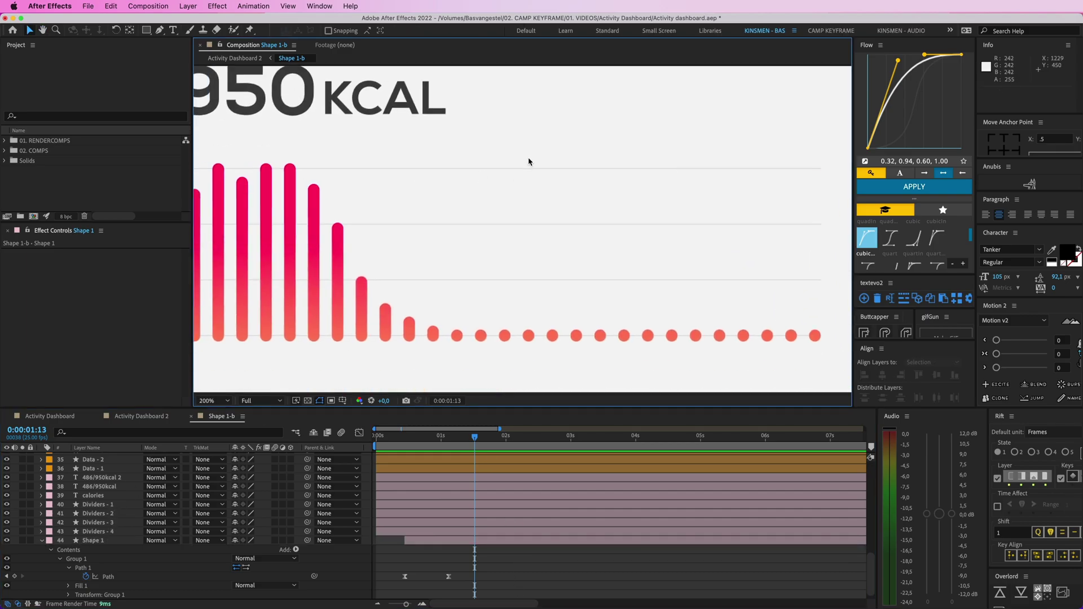
key(comma)
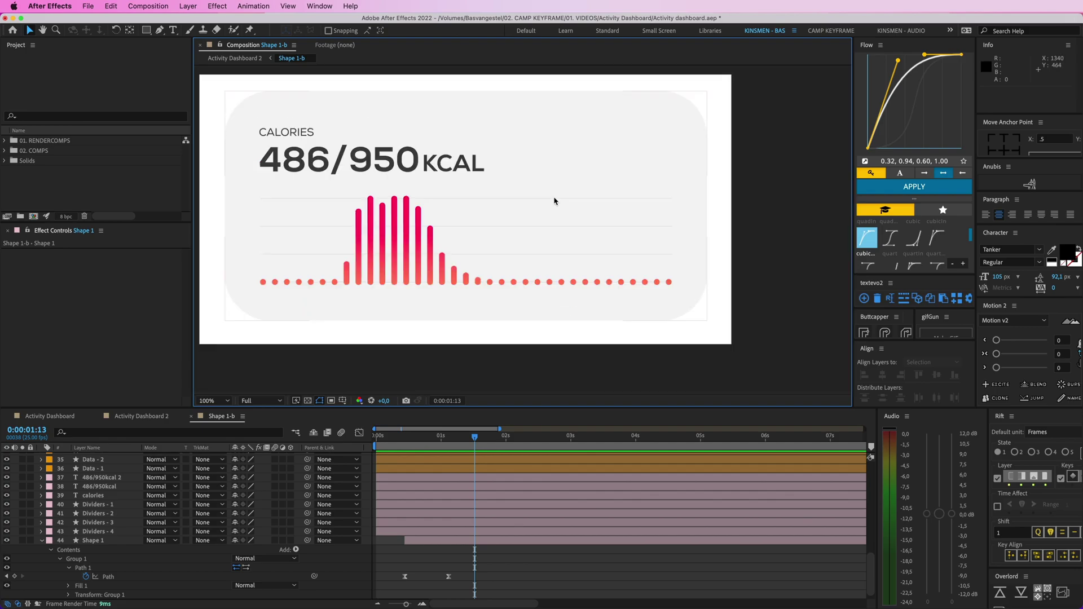
drag(505, 243, 527, 238)
click(107, 532)
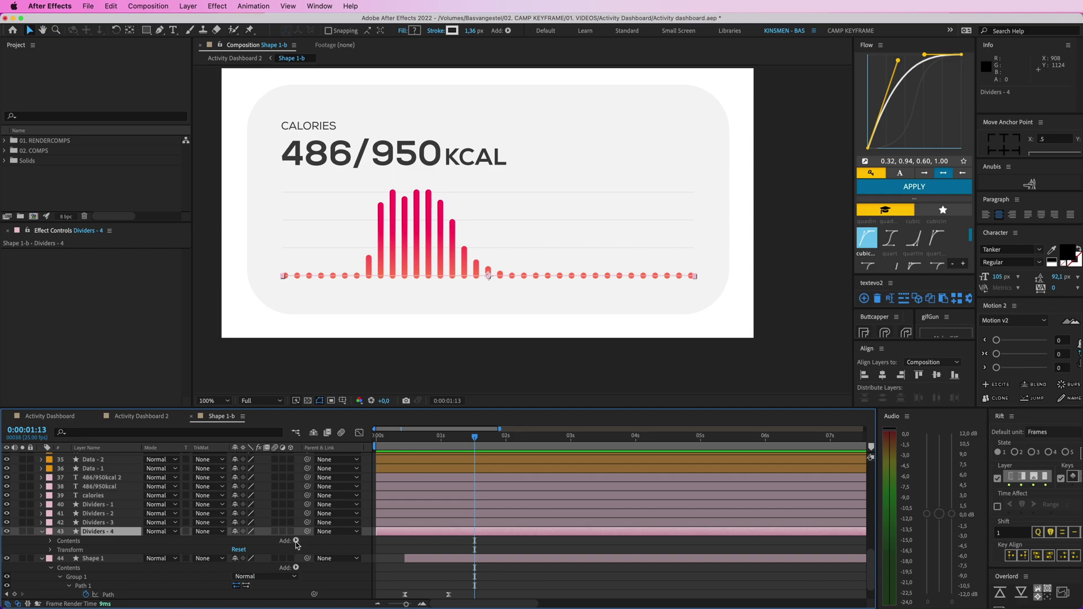
click(295, 541)
click(329, 552)
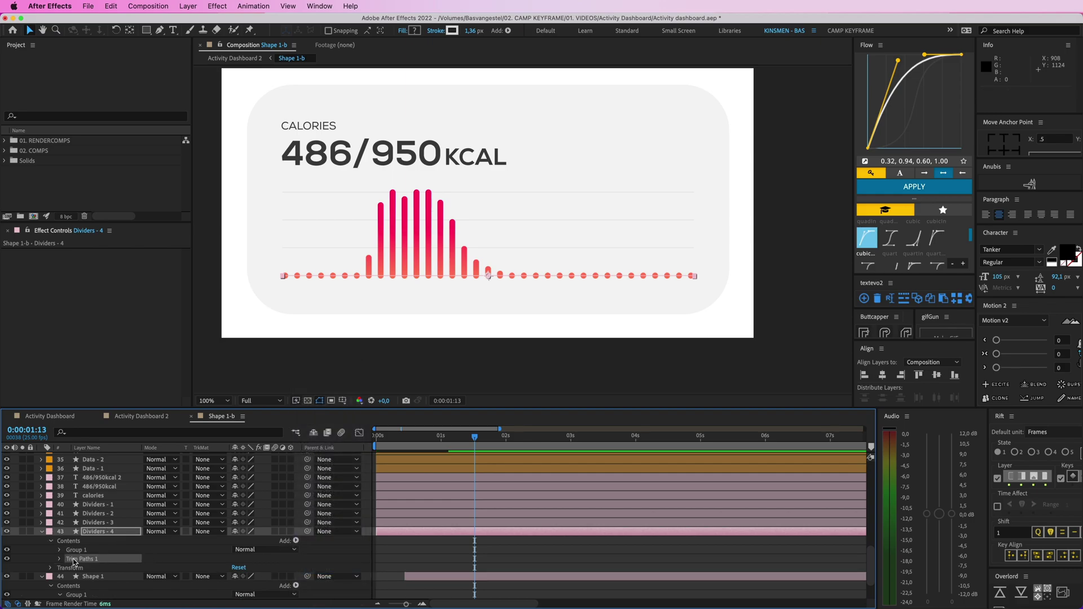
Animate the Trim Paths End of Dividers - 4 from 0% at 0:00:01:13 to 100% at 0:00:02:02.
click(59, 559)
click(77, 577)
drag(474, 577, 511, 577)
text(0)
key(Return)
drag(477, 439, 485, 439)
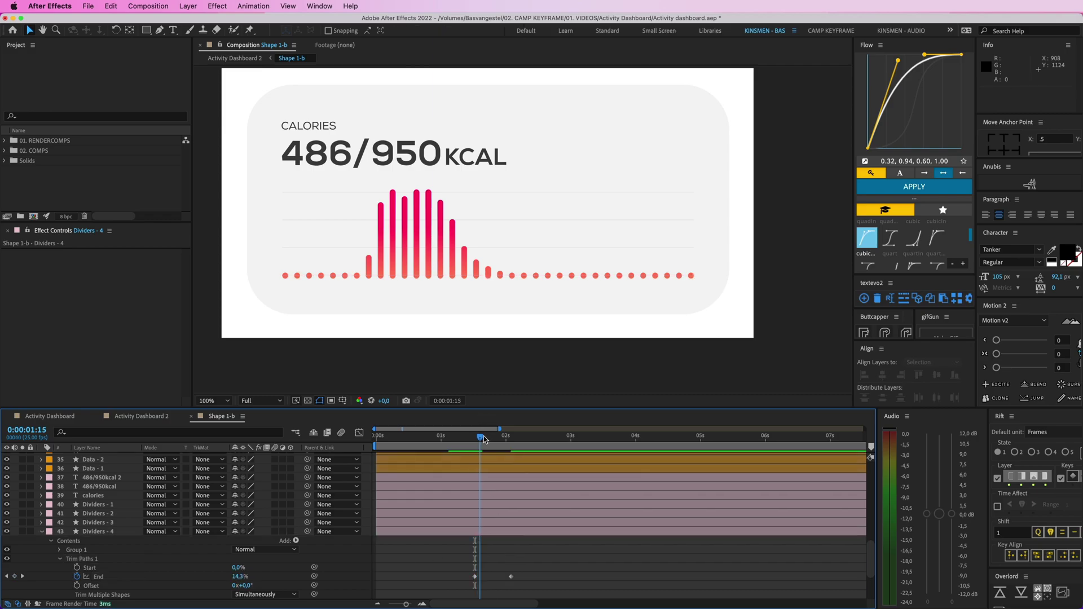
Copy the two End keyframes from Dividers - 4 and paste them onto Dividers - 1 to 3 at 0:00:01:13.
drag(529, 558, 444, 587)
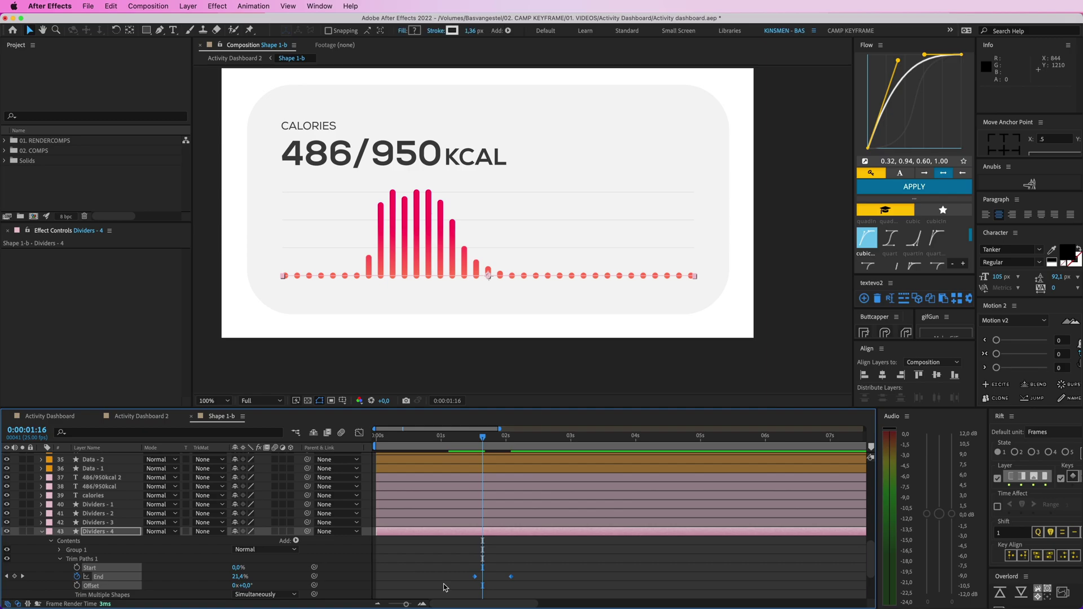
click(475, 438)
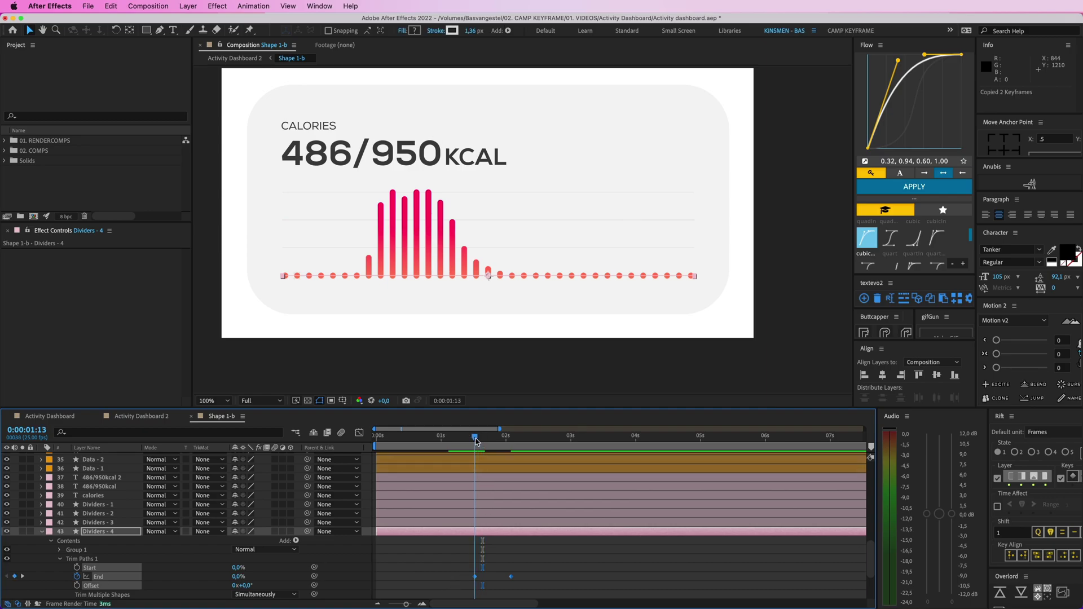
click(120, 524)
shift+click(118, 505)
Trim the start of all four Dividers layers to 0:00:01:13, show their keyframes and preview the lines drawing on.
shift+click(484, 534)
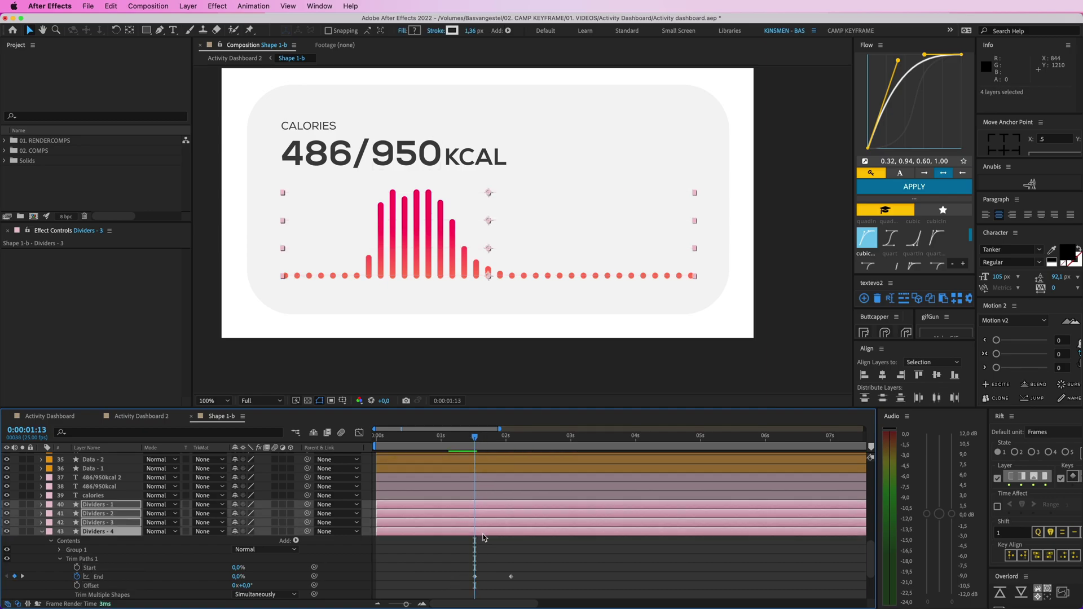
key(alt+[)
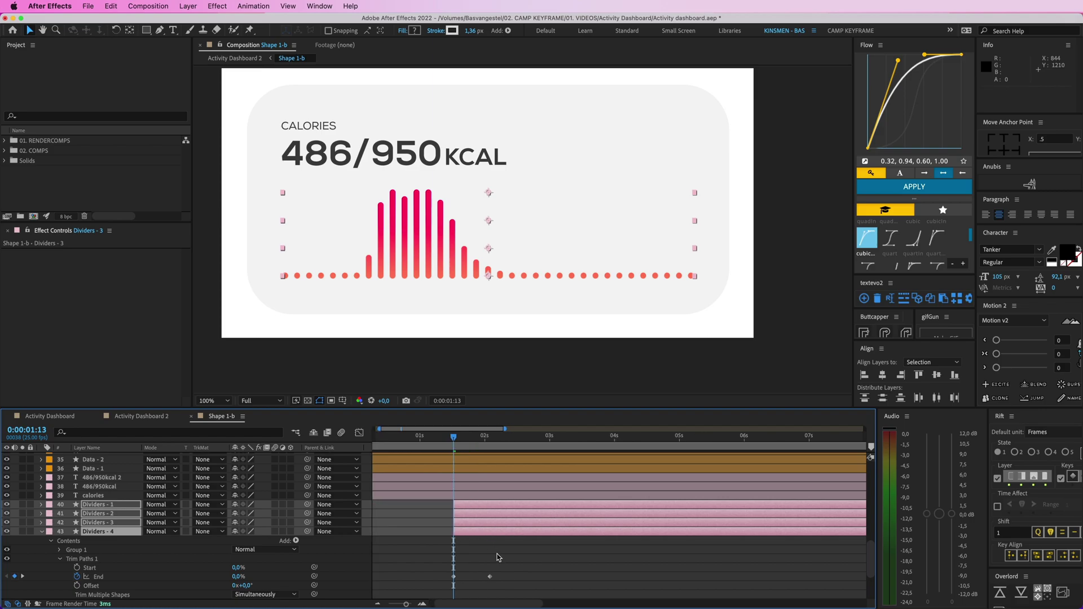
key(u)
click(430, 549)
key(space)
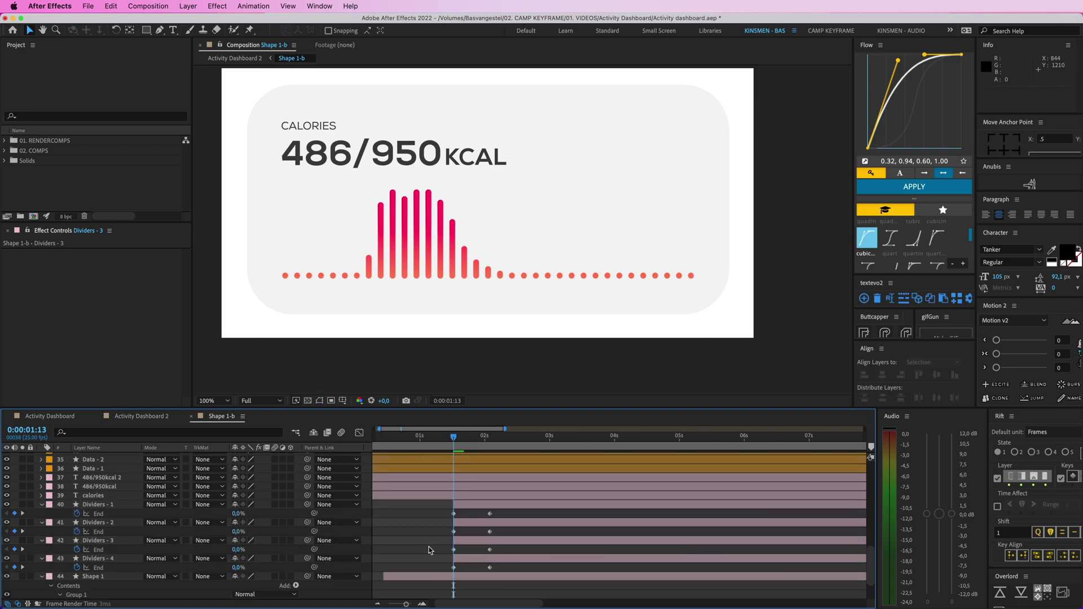
key(space)
Ease the End keyframes of all four Dividers layers with the quart Flow preset, curve 0.76, 0.00, 0.24, 1.00.
click(460, 543)
drag(438, 568, 524, 509)
click(890, 238)
click(910, 186)
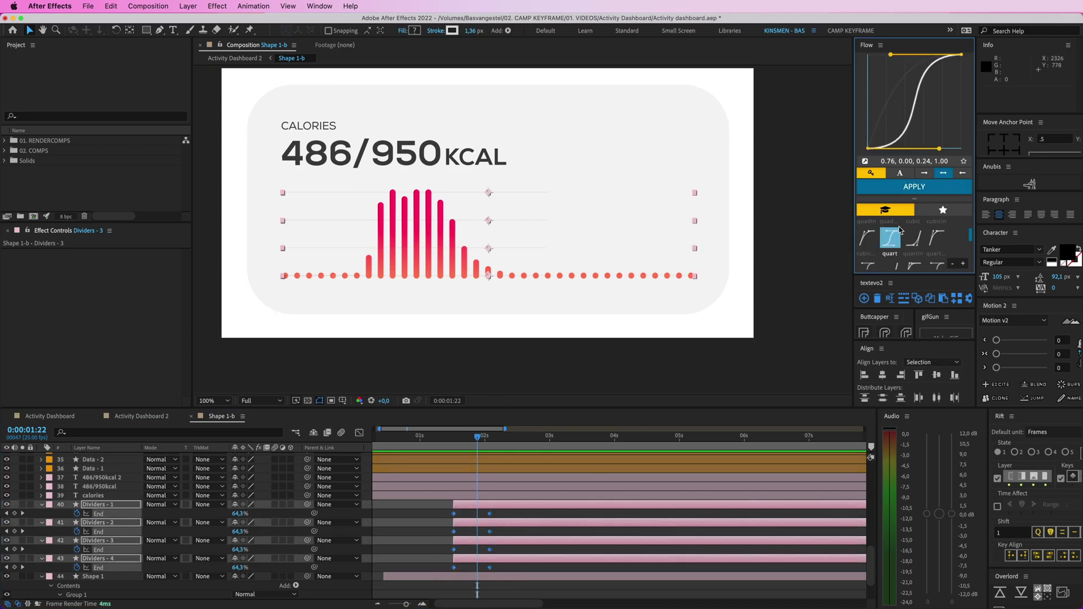
Stagger the Dividers layers one frame apart, from Dividers - 4 first to Dividers - 1 last, and preview the result.
click(479, 546)
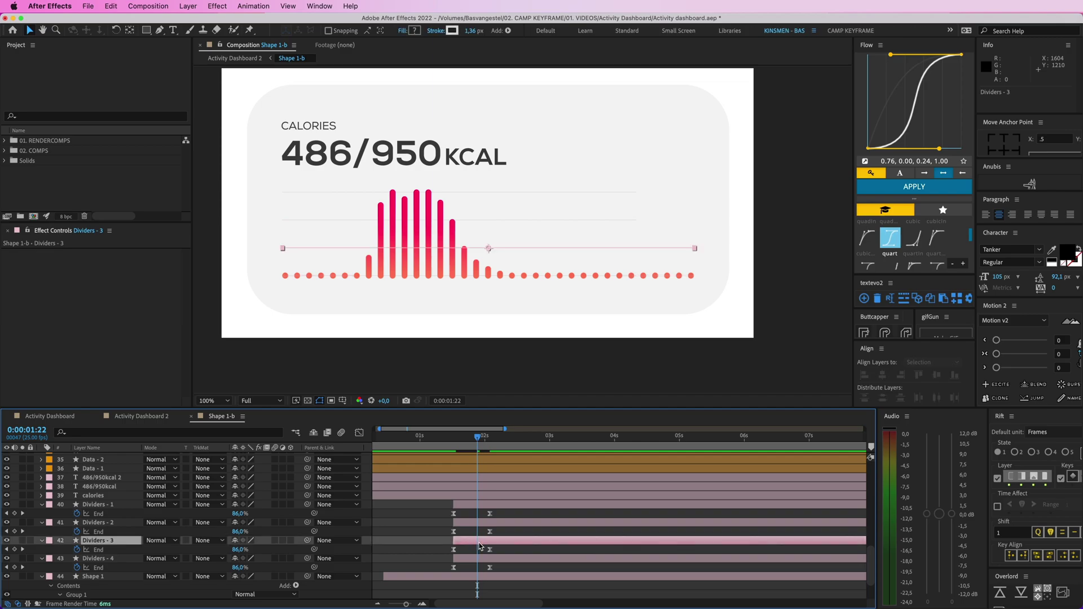
click(474, 523)
drag(477, 520, 477, 505)
key(space)
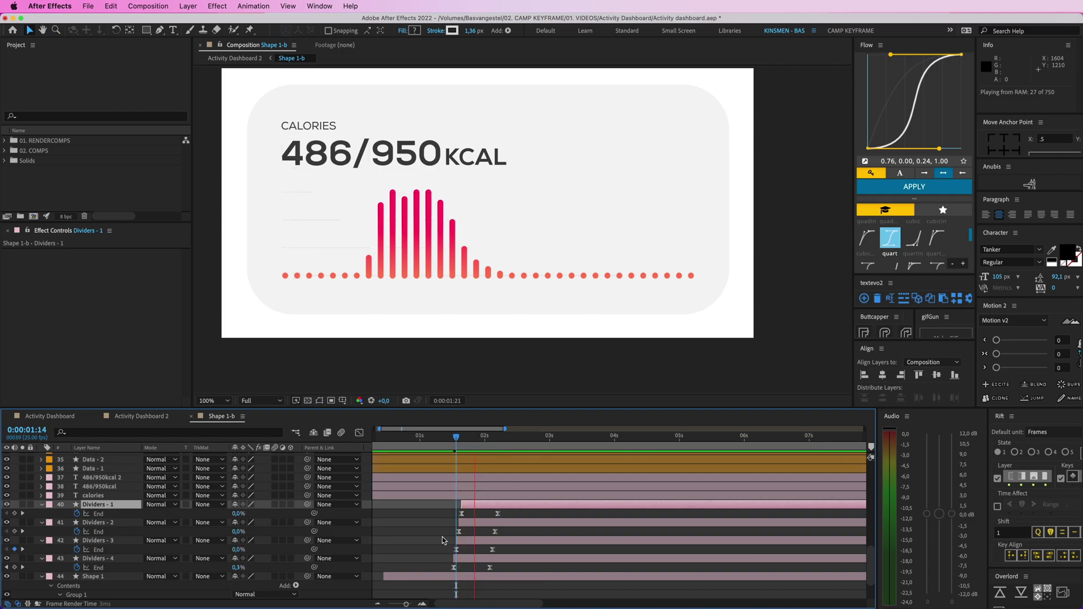
Keyframe the CALORIES text sliding in from Position -177, 231.9 at 0:00:02:13, ending in place at 0:00:03:08, and trim its layer start to 0:00:02:13.
key(space)
click(438, 546)
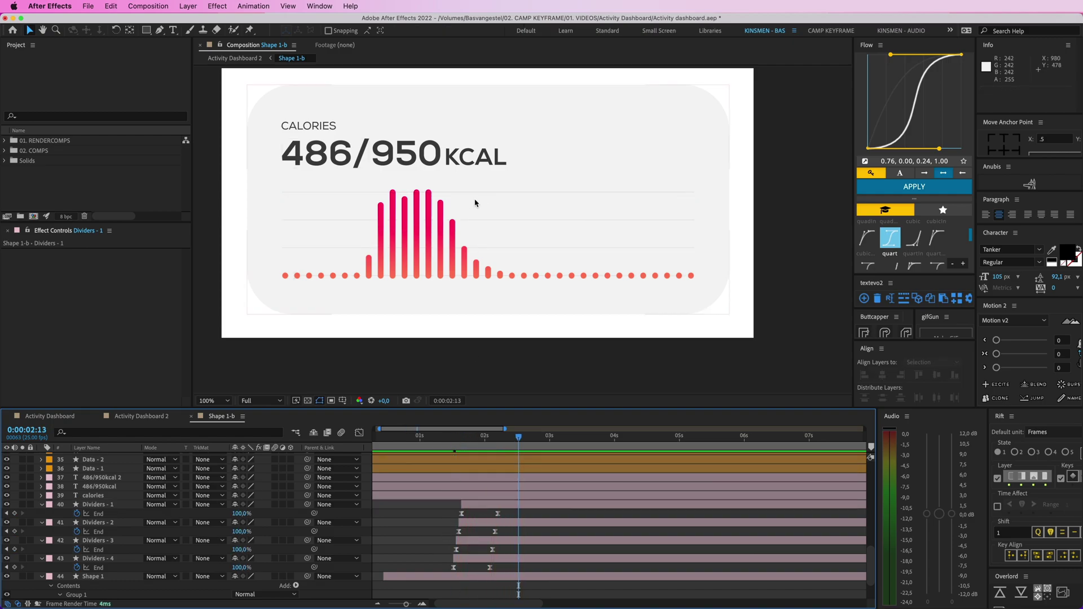
drag(395, 217, 430, 238)
click(363, 151)
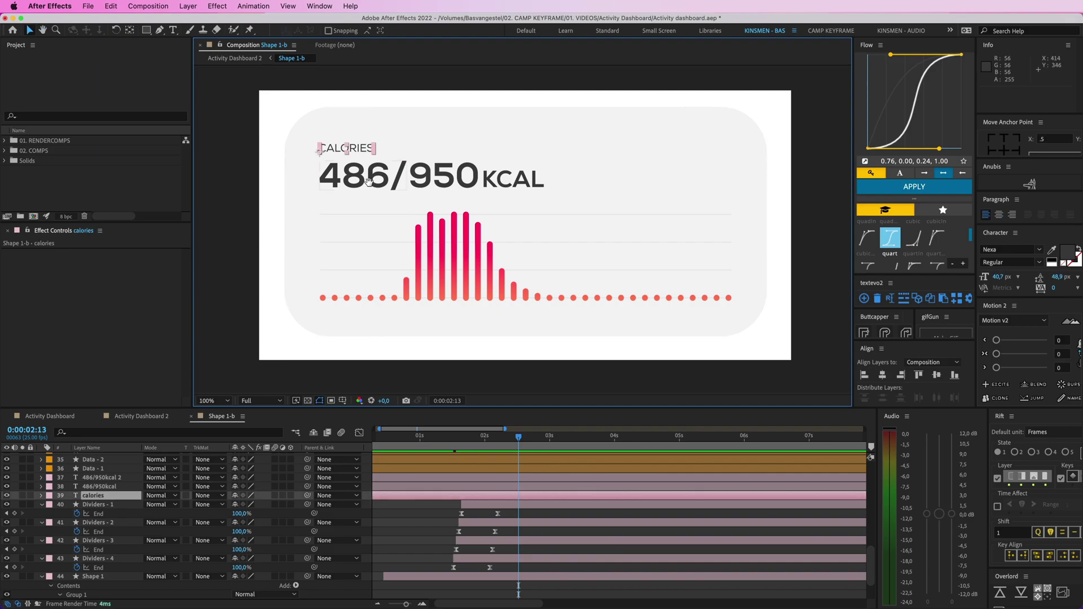
drag(369, 184, 398, 193)
key(v)
key(alt+shift+p)
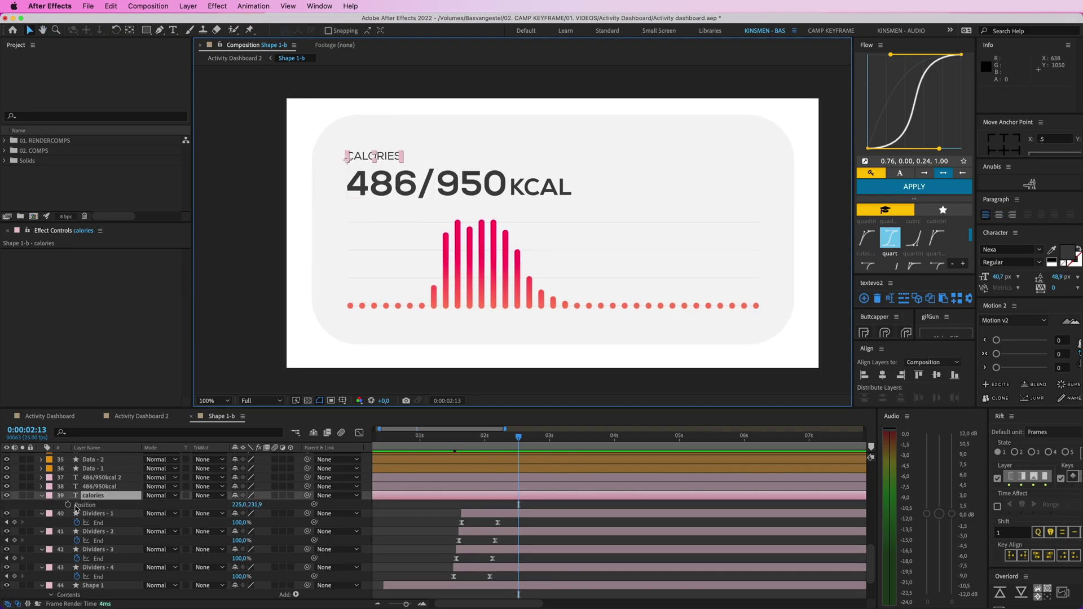
drag(518, 504, 570, 505)
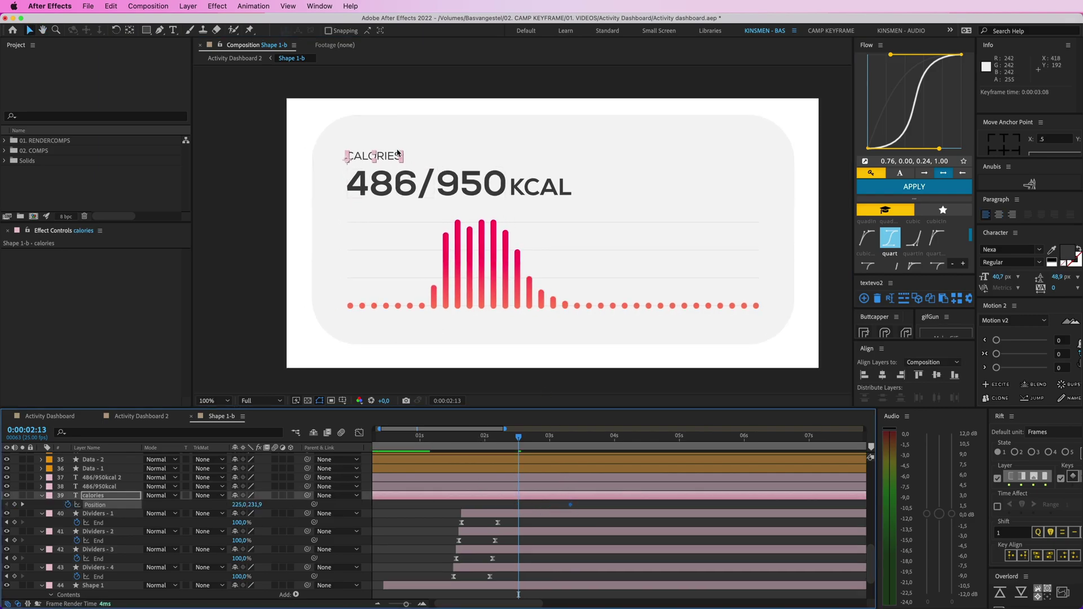
drag(391, 158, 269, 160)
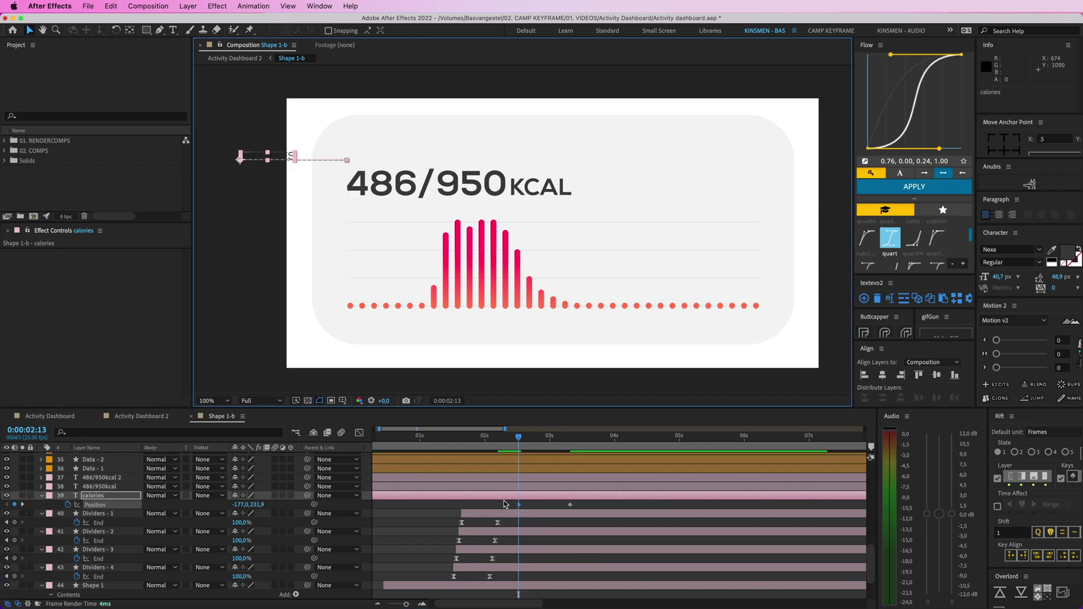
key(alt+[)
Delete the slash from the first number text on the card so it reads 486.
click(424, 192)
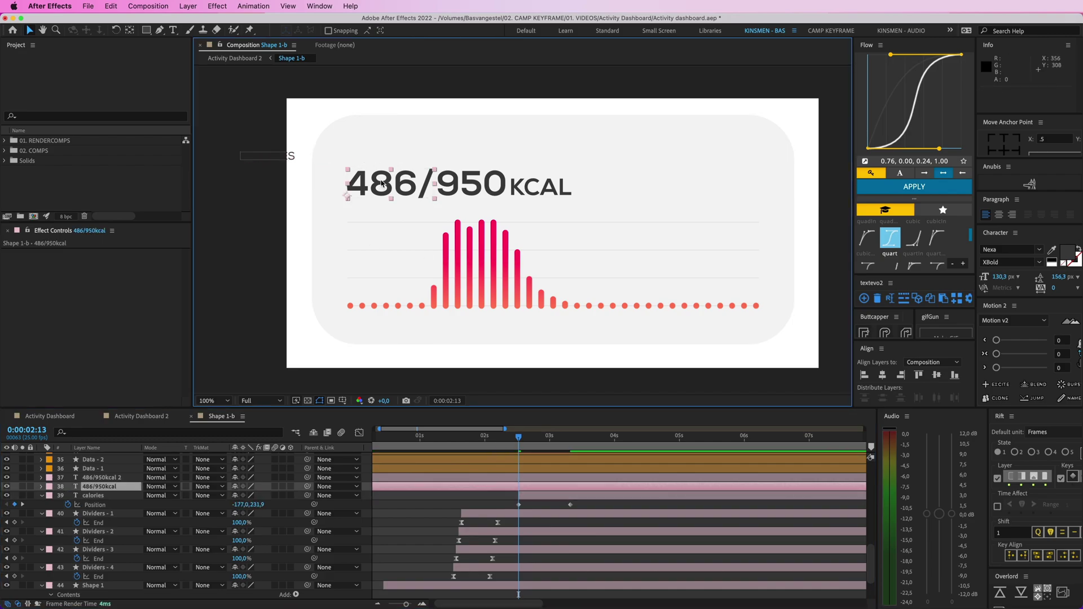
drag(423, 190, 407, 202)
key(super+z)
double_click(425, 185)
click(435, 185)
shift+click(417, 185)
key(Escape)
key(v)
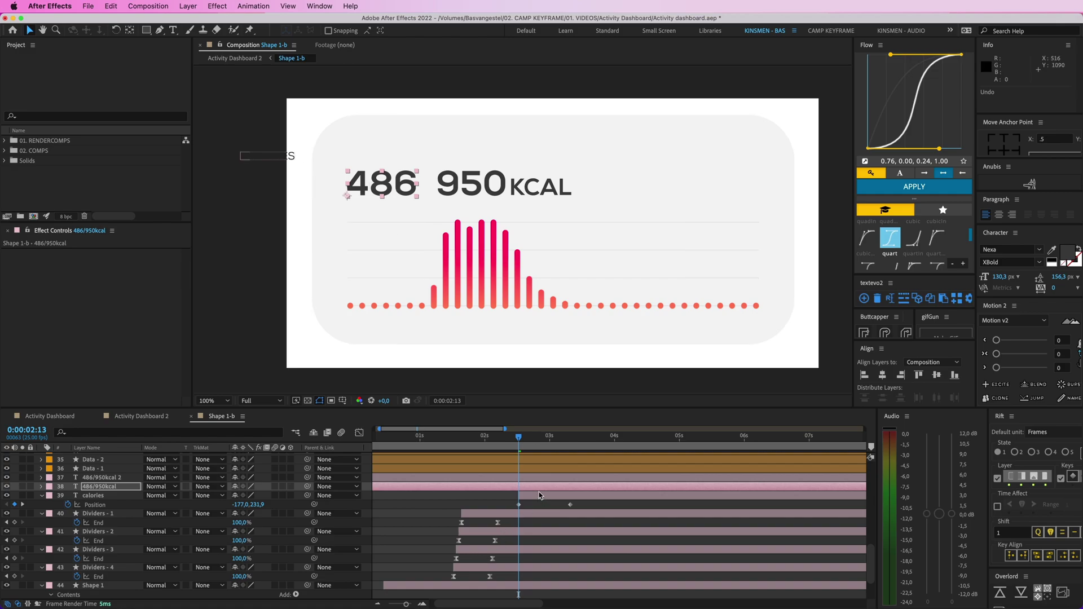
Keyframe the 486 text sliding in from Position -263, 366.5 at 0:00:02:13, ending in place at 0:00:03:08, and trim its layer start.
key(alt+shift+p)
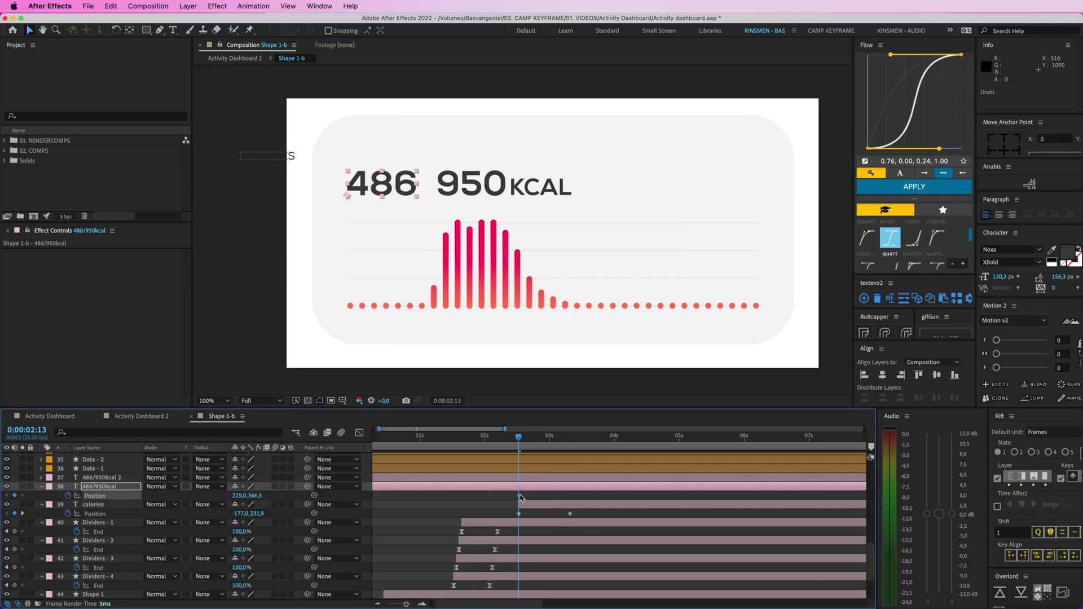
drag(401, 204, 126, 204)
key(alt+bracketleft)
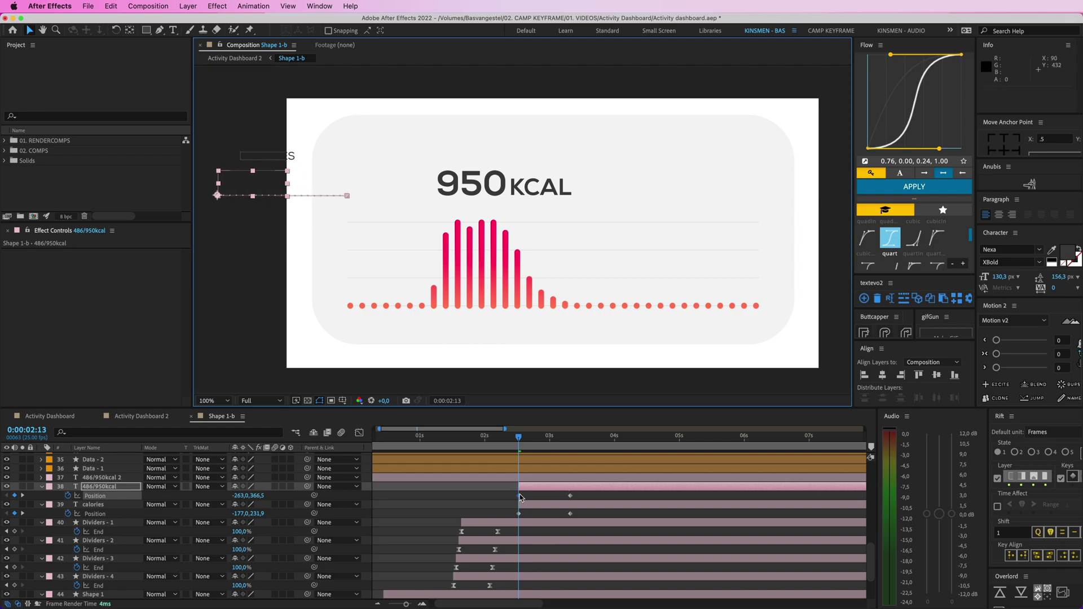
Move the kcal and 486/950kcal 2 layers down the stack to directly above the 486/950kcal layer.
click(527, 478)
click(537, 189)
shift+click(474, 191)
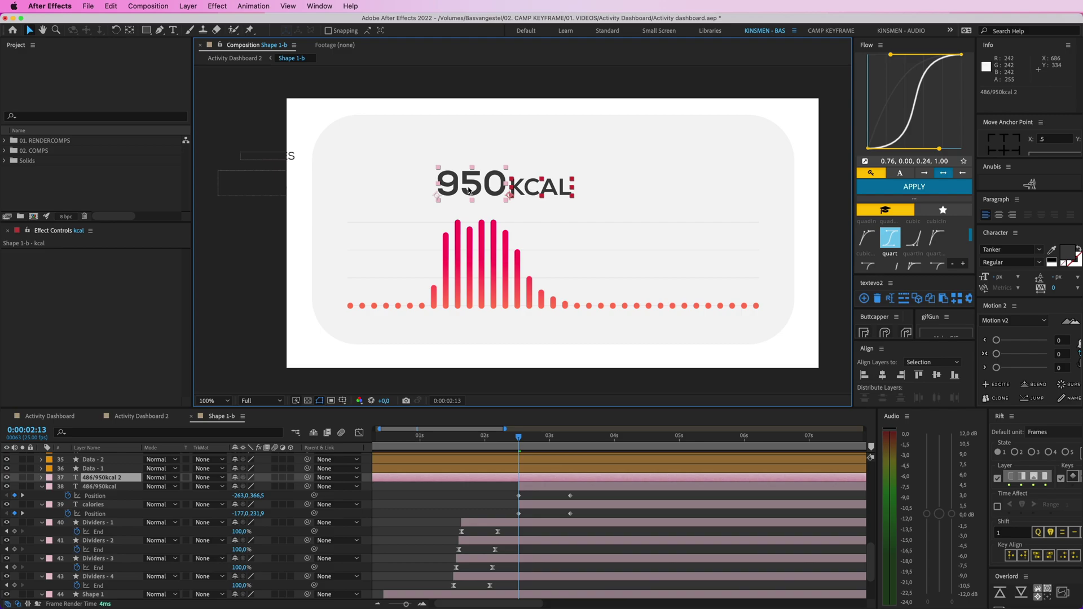
key(super+shift+bracketright)
key(super+bracketleft)
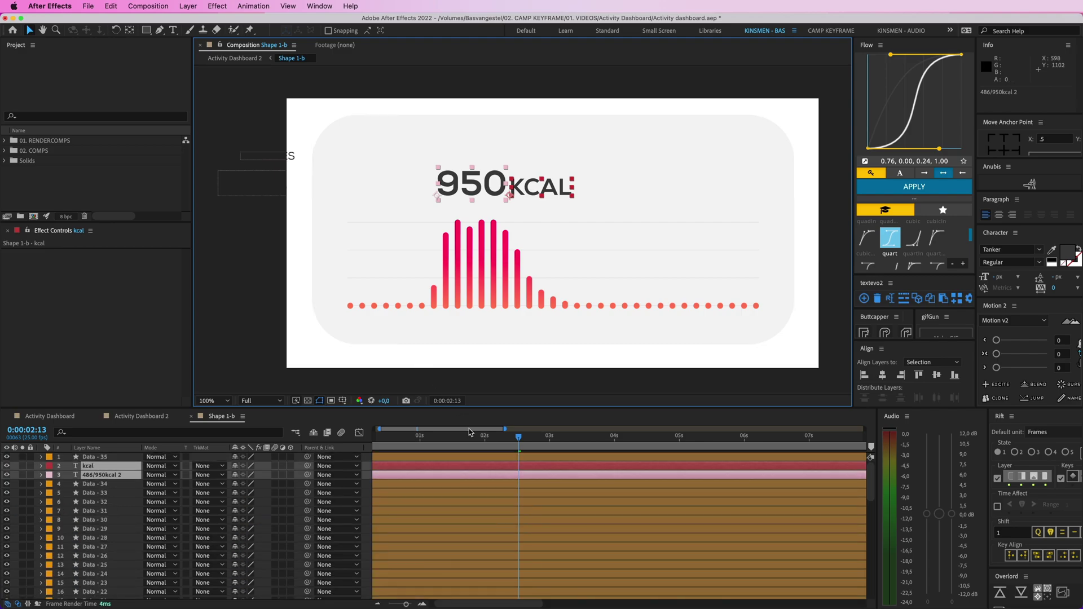
key(grave)
drag(101, 103, 199, 417)
key(grave)
key(space)
drag(563, 539, 568, 251)
Keyframe kcal and 950 sliding in from X positions 1081.8 and 805 at 0:00:02:13 to their places, and trim both layer starts.
key(p)
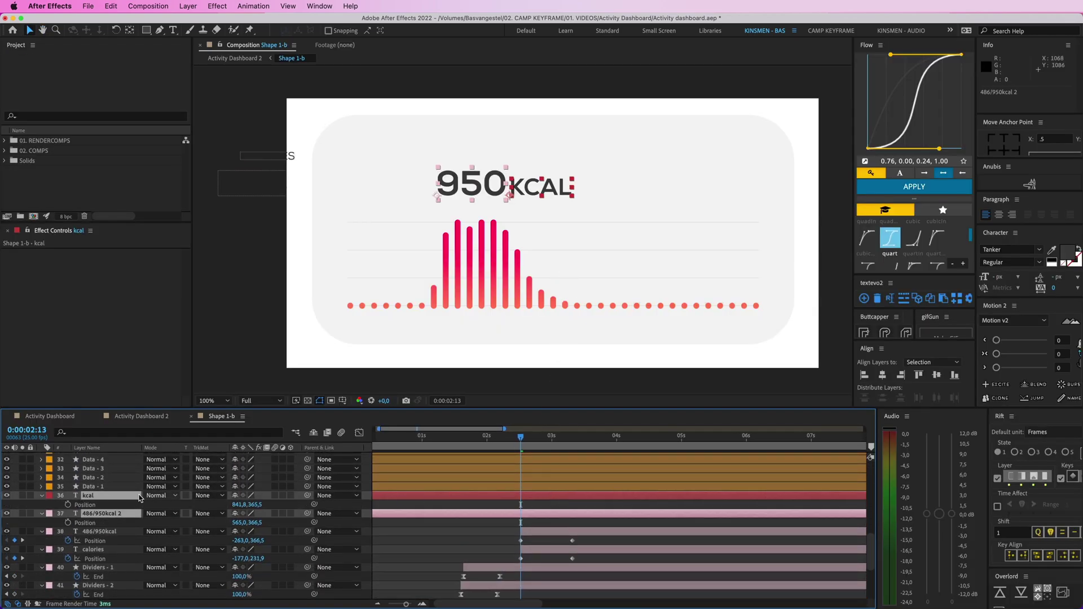
click(68, 505)
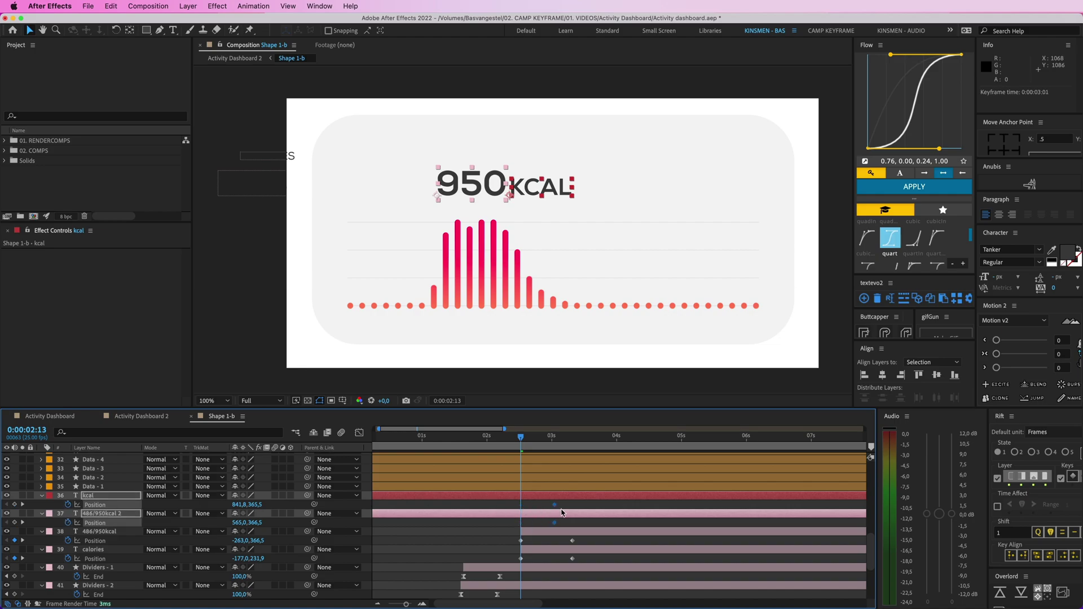
key(alt+bracketleft)
drag(495, 183, 558, 183)
Ease the Position keyframes of all four text layers with the cubic Flow preset, curve 0.32, 0.94, 0.60, 1.00.
drag(507, 500, 596, 567)
click(872, 240)
click(914, 186)
click(502, 441)
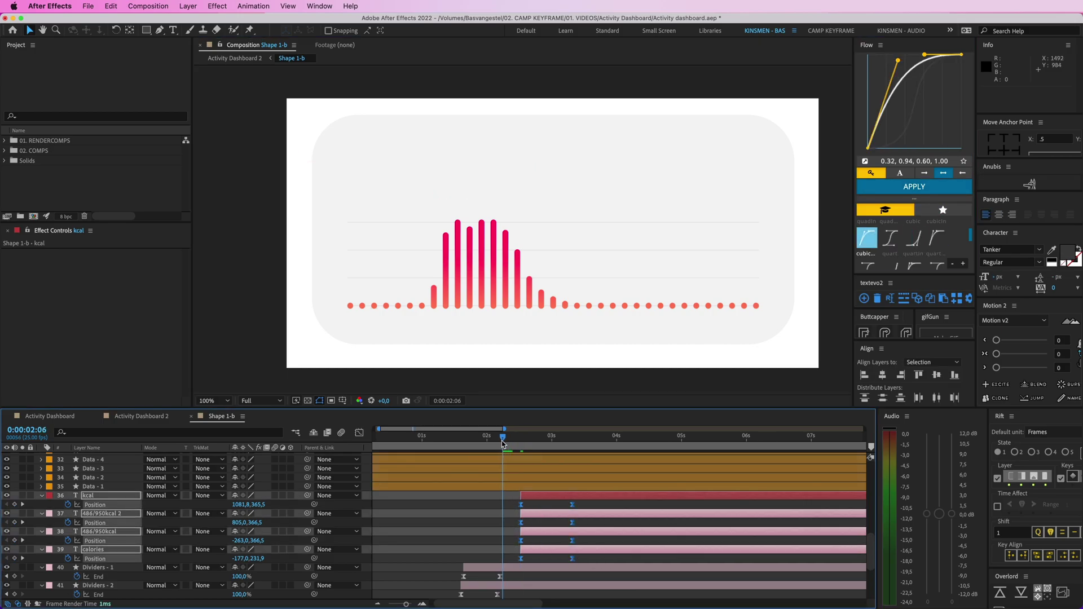
Preview the text sliding in, and shift the kcal layer three frames later to start at 0:00:02:16.
click(480, 499)
drag(515, 439, 510, 439)
key(space)
key(space)
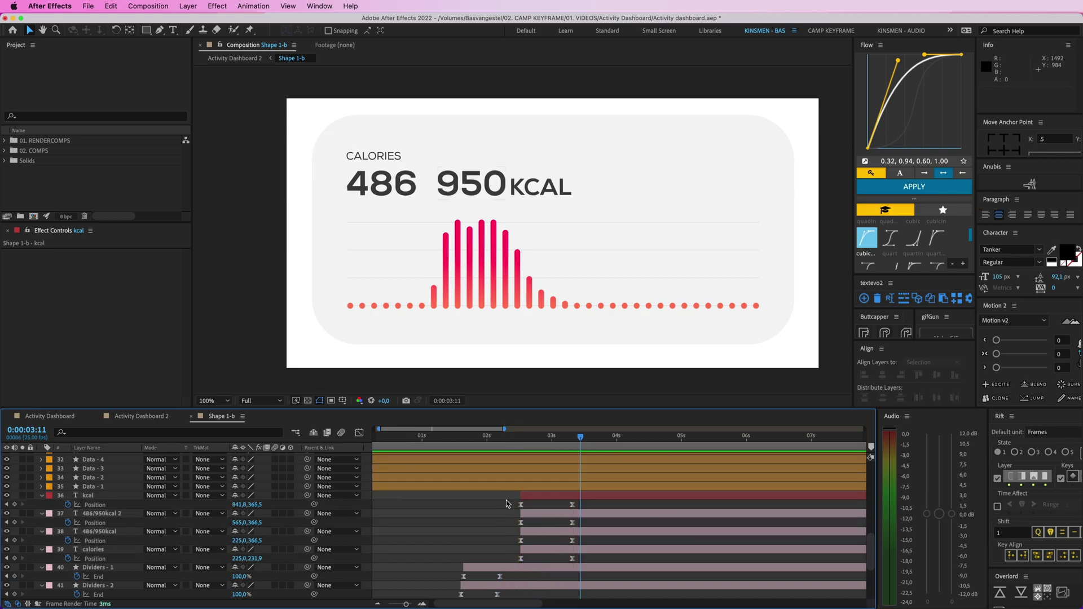
click(540, 187)
drag(540, 495, 547, 495)
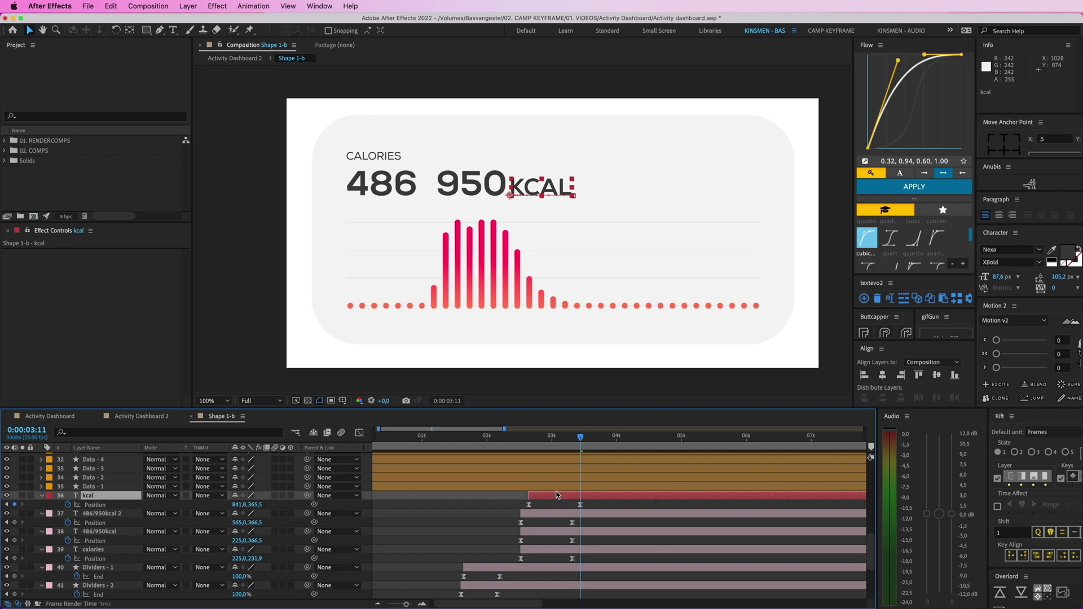
Duplicate the 486 text layer and replace the copy's text with a slash.
click(420, 190)
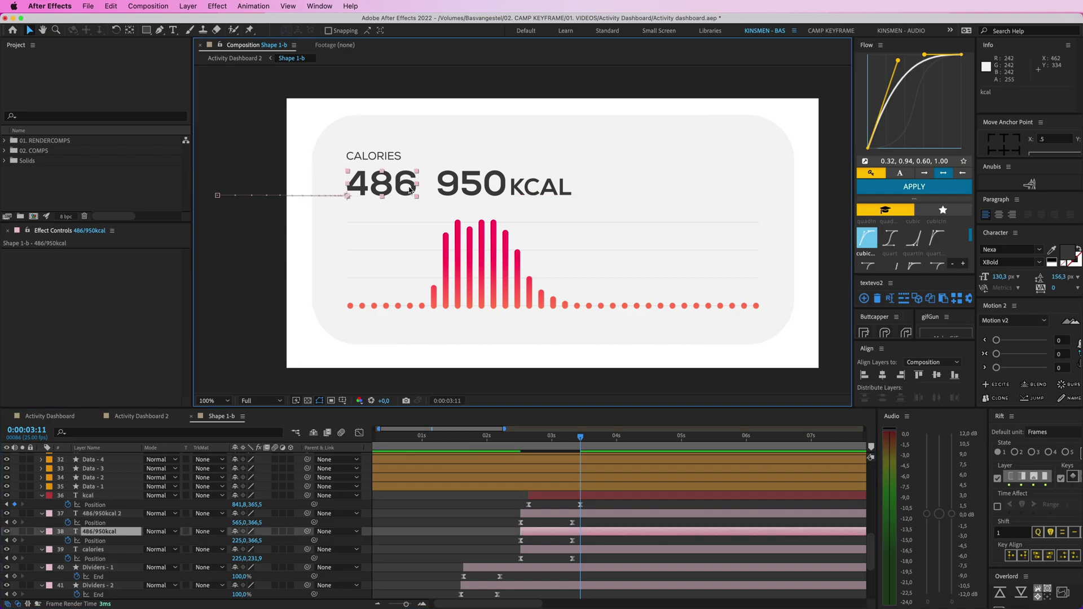
key(ctrl+d)
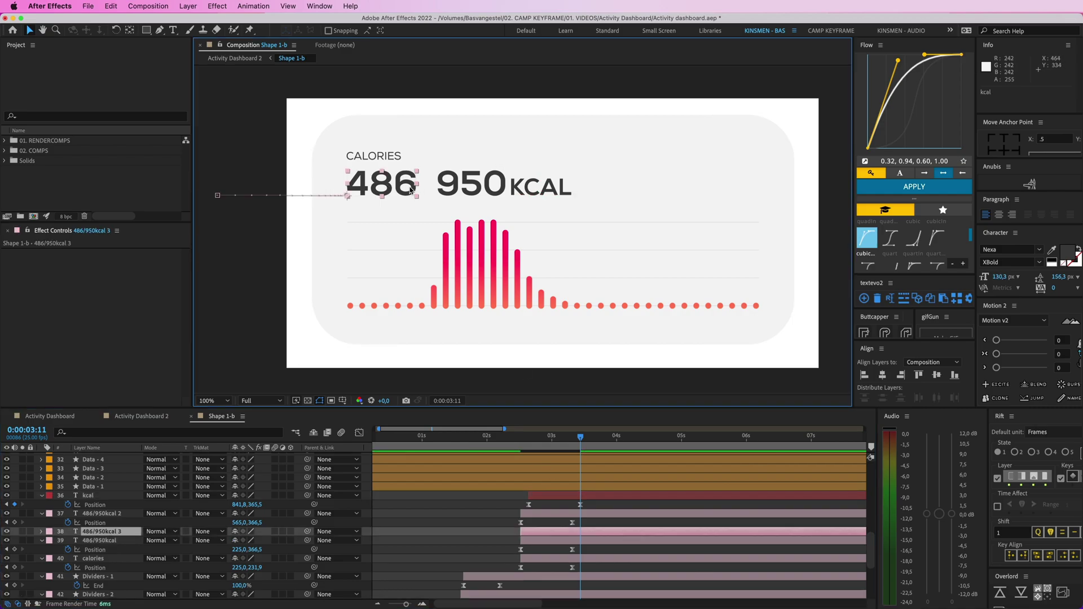
key(ctrl+z)
key(ctrl+shift+z)
double_click(404, 188)
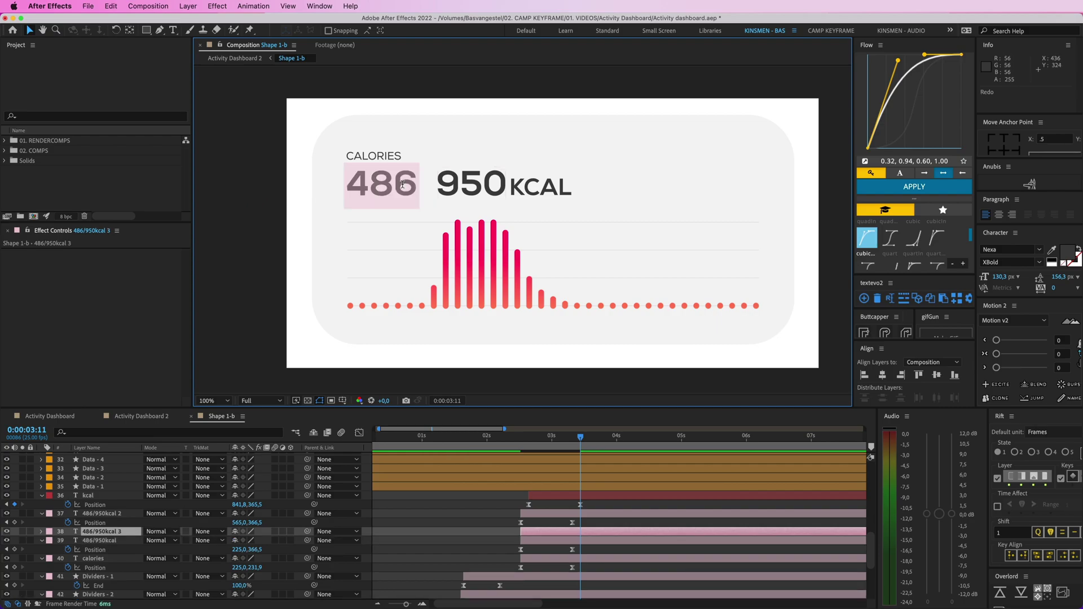
key(Escape)
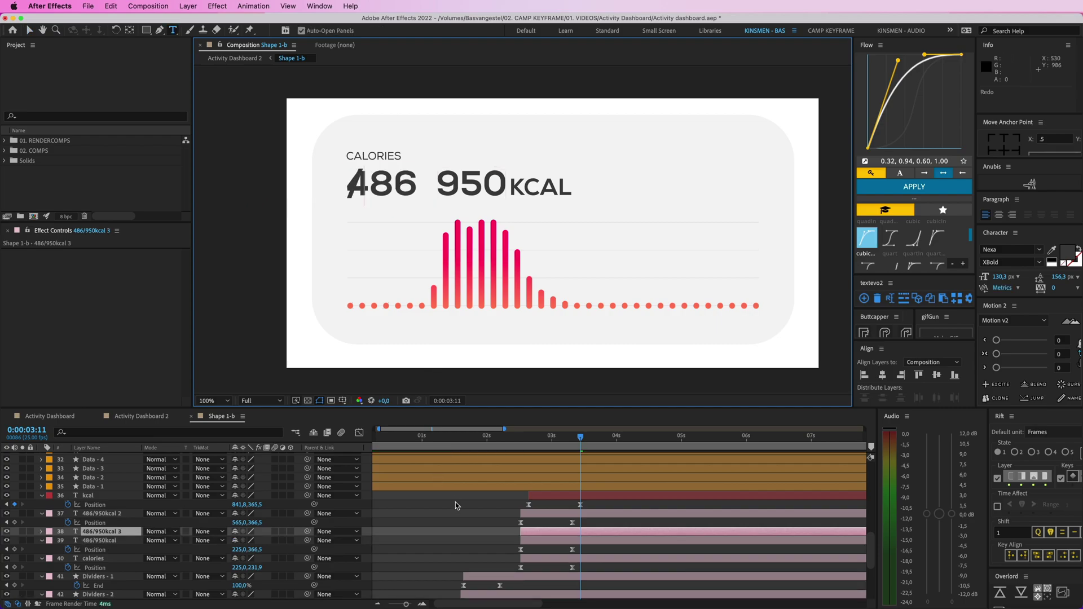
Move the slash between 486 and 950 by shifting both its Position keyframes, with its final position at 499, 366.5.
key(p)
click(573, 441)
click(95, 541)
key(v)
click(357, 191)
drag(356, 190, 428, 192)
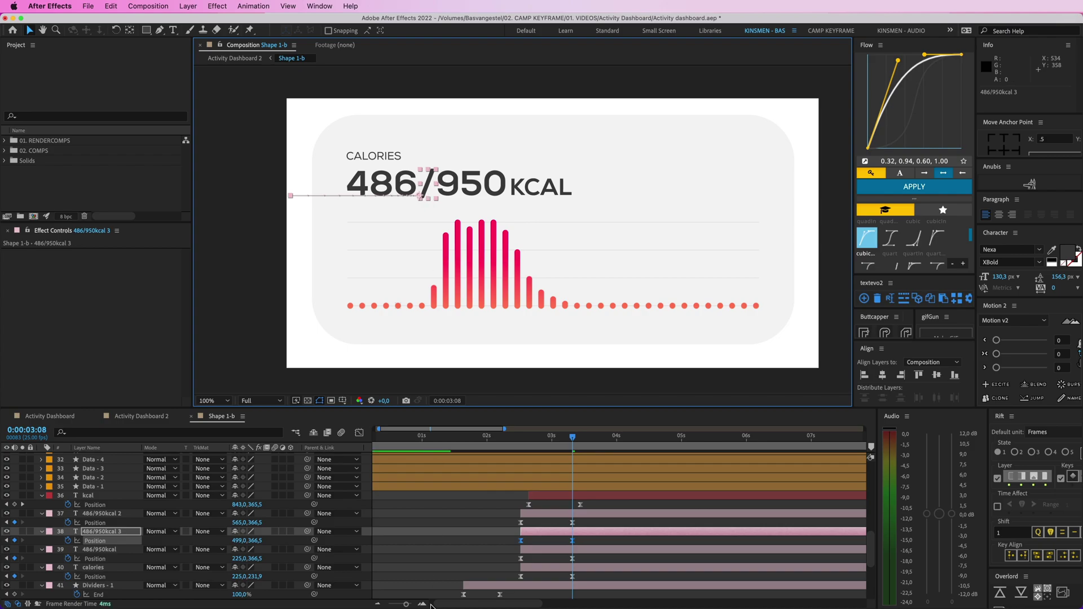
Shift the slash layer one frame earlier and the calories layer two frames later, and preview the staggered text.
click(549, 498)
drag(541, 443, 534, 440)
click(371, 182)
drag(540, 536, 547, 570)
drag(535, 440, 486, 441)
key(space)
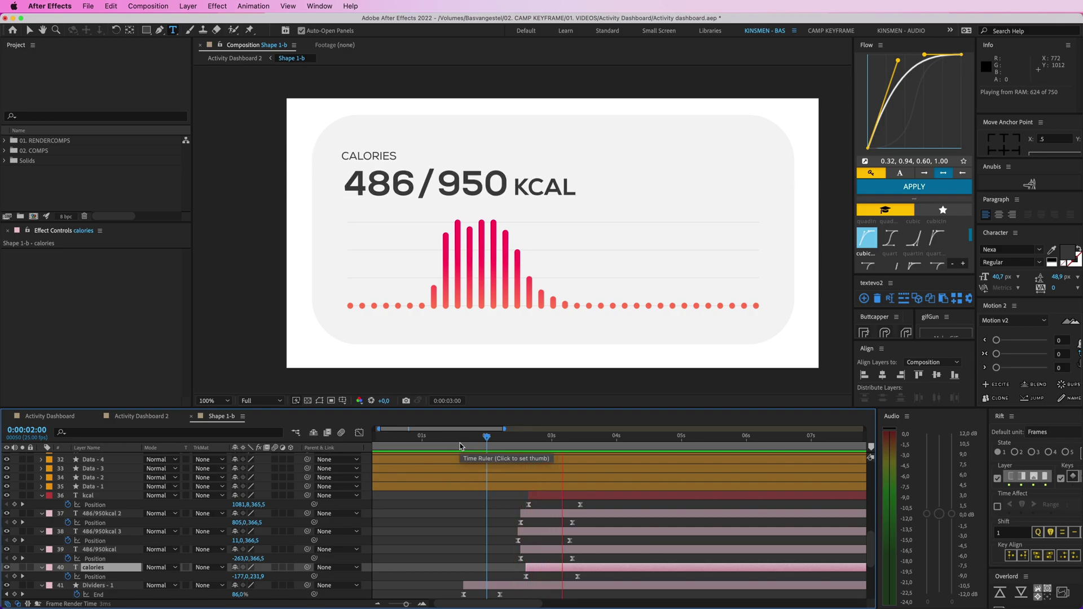
key(space)
click(479, 537)
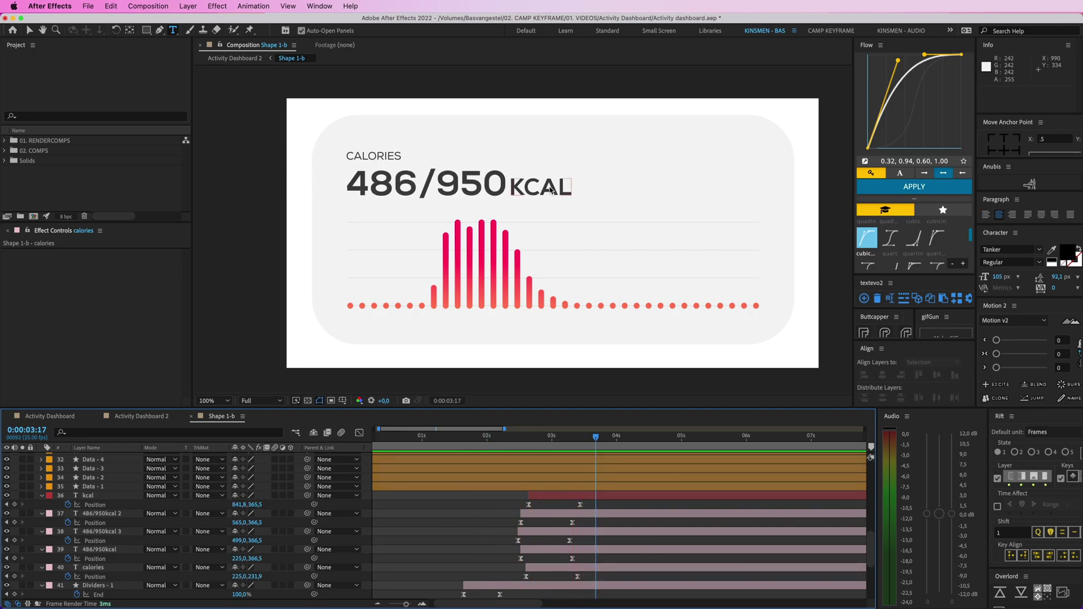
Keyframe the kcal layer's Opacity from 0% at 0:00:02:16 to 100% at 0:00:03:11 and preview the fade-in.
key(v)
click(550, 187)
click(581, 446)
key(t)
click(68, 505)
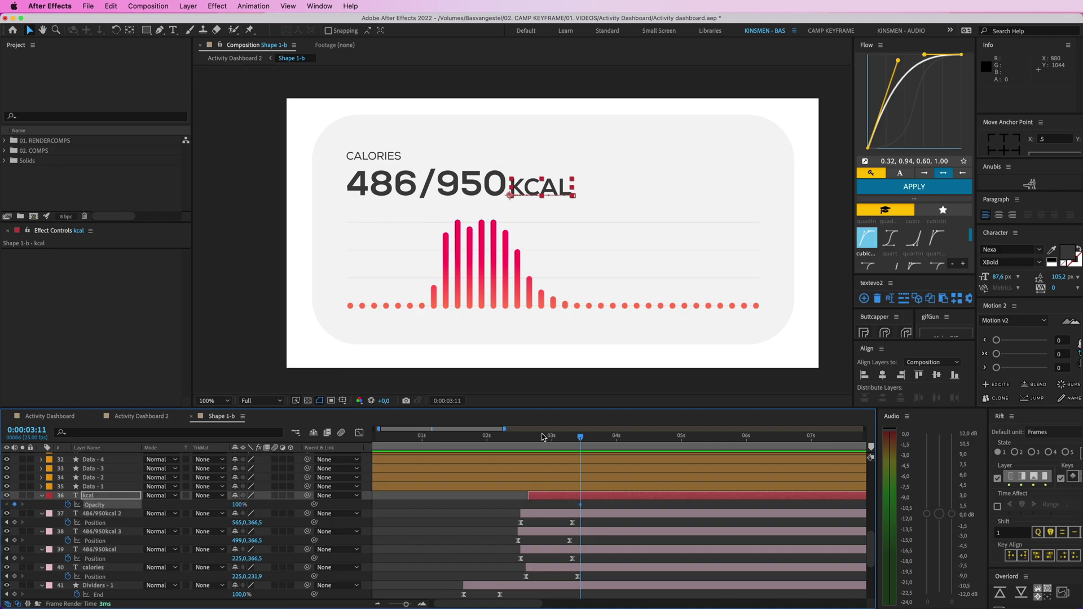
click(529, 437)
drag(237, 504, 186, 508)
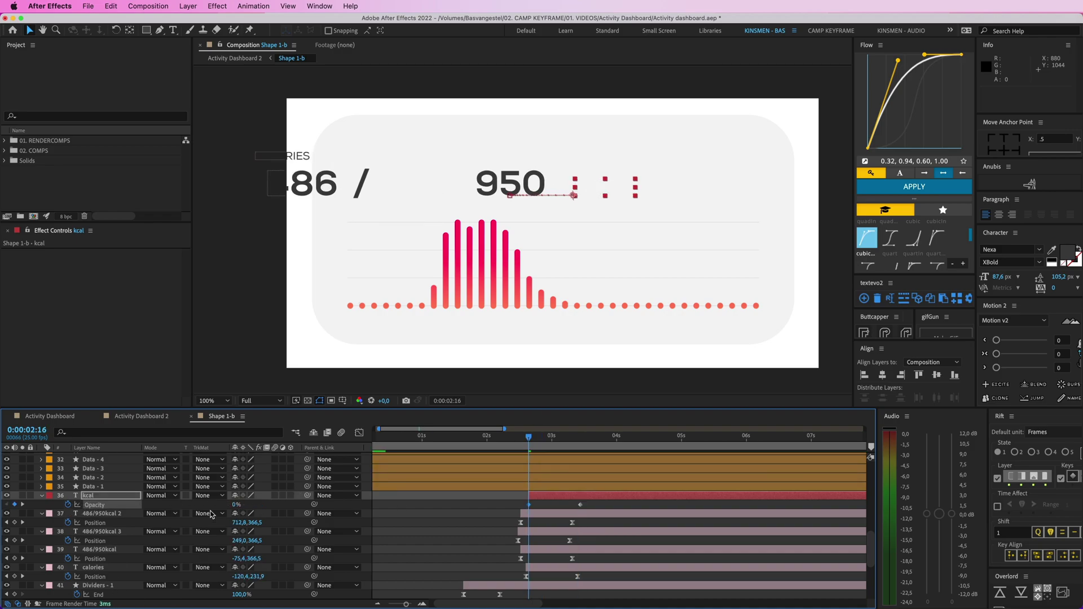
click(503, 528)
key(space)
drag(530, 439, 489, 441)
key(space)
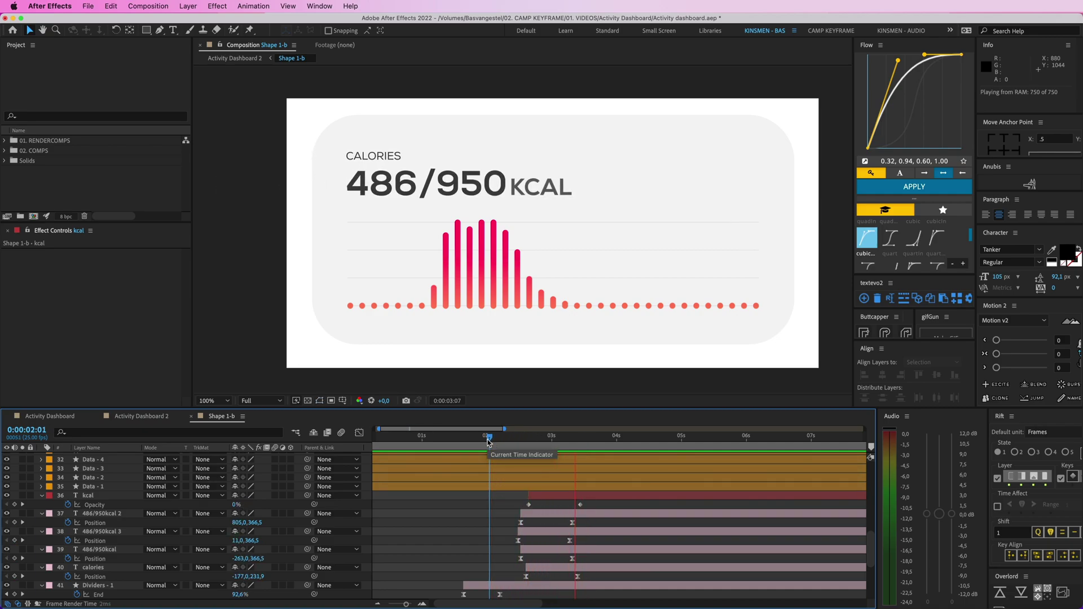
key(space)
Apply a Slider Control expression effect to the 486 text layer.
click(377, 192)
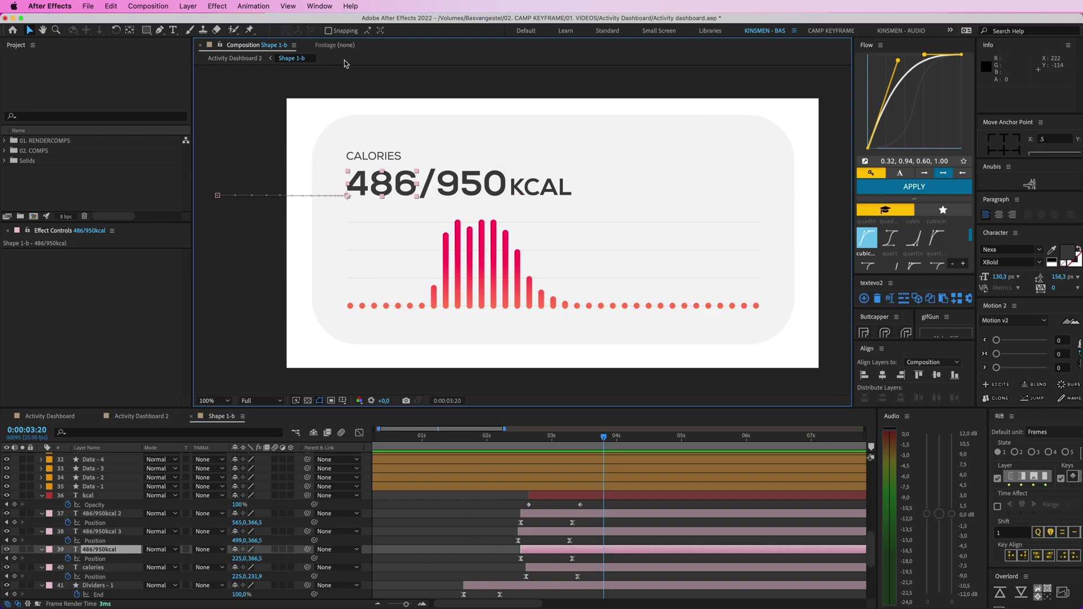
click(350, 6)
text(slider)
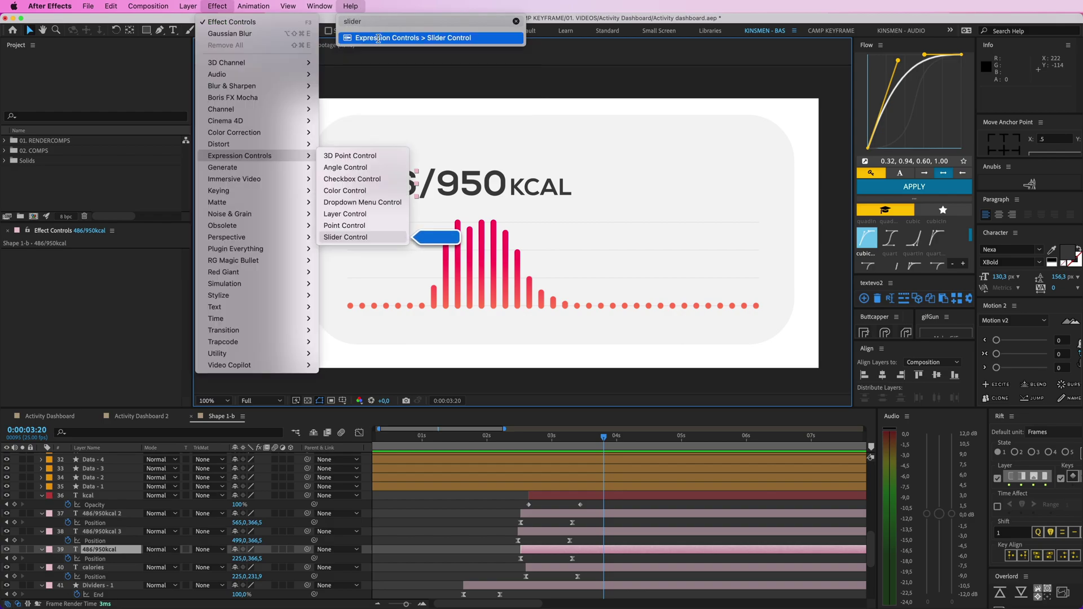
click(215, 6)
click(217, 5)
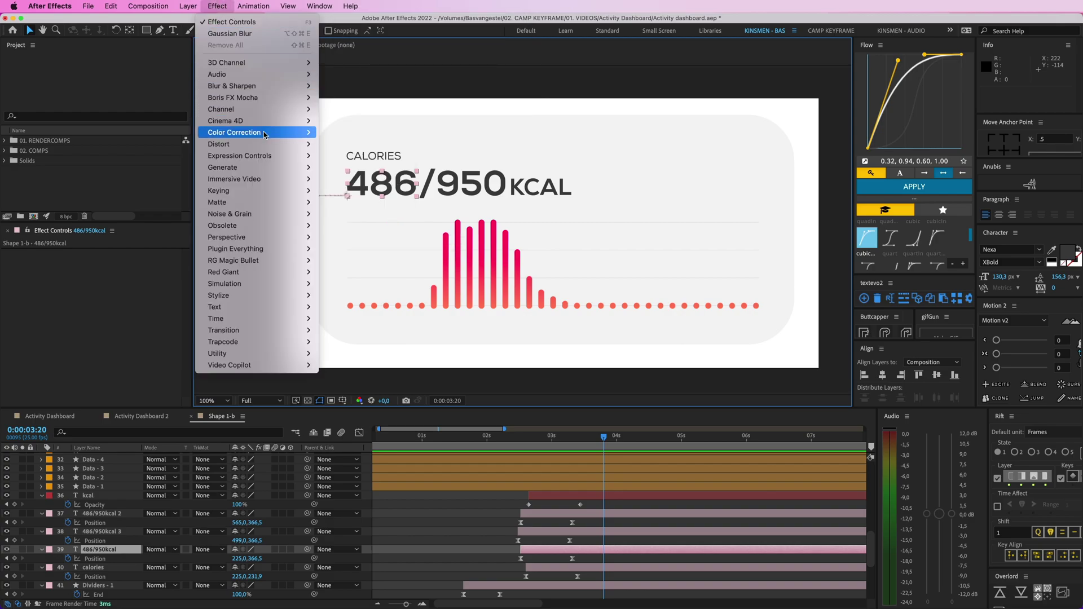
mouse_move(268, 157)
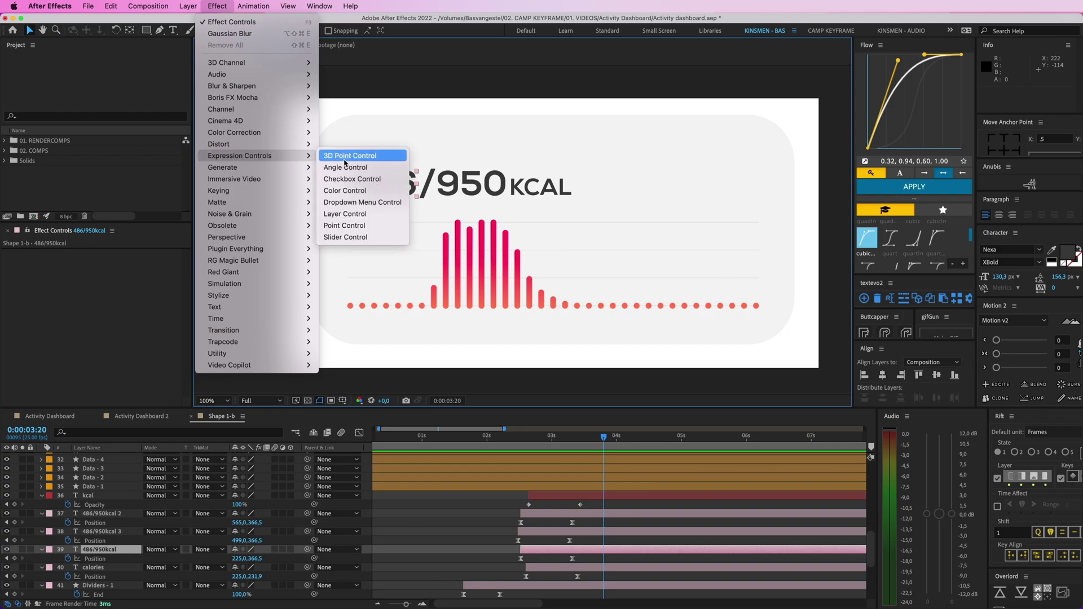
click(355, 236)
mouse_move(108, 261)
mouse_down()
mouse_move(127, 263)
mouse_move(115, 280)
mouse_up()
click(14, 261)
key(ctrl+z)
key(ctrl+z)
click(15, 264)
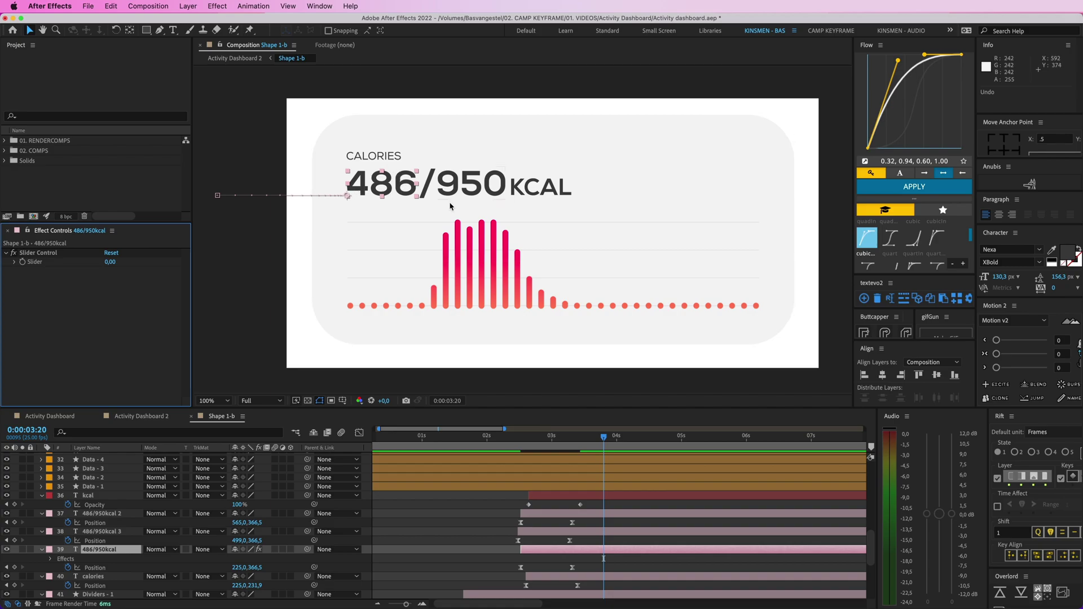
Rename the three number text layers 486, / and 950 to match their contents.
click(42, 550)
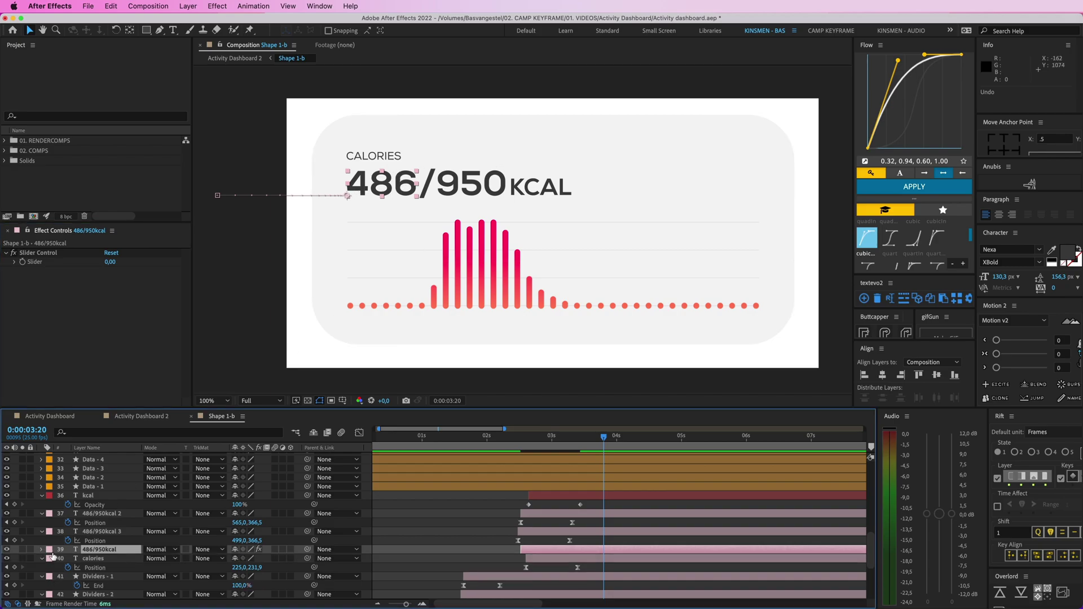
key(Return)
text(486)
key(Return)
click(108, 531)
key(Return)
text(/)
click(111, 514)
key(Return)
text(950)
key(Return)
Link the 486 text layer's Source Text to its Slider property and try scrubbing the slider value.
click(89, 550)
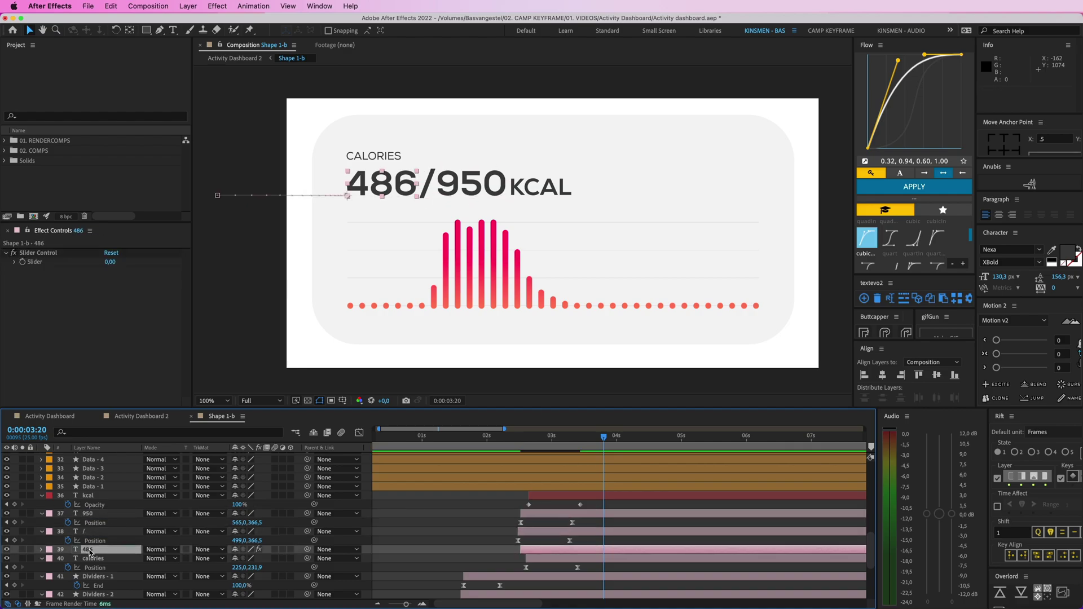
click(42, 550)
click(52, 532)
click(90, 542)
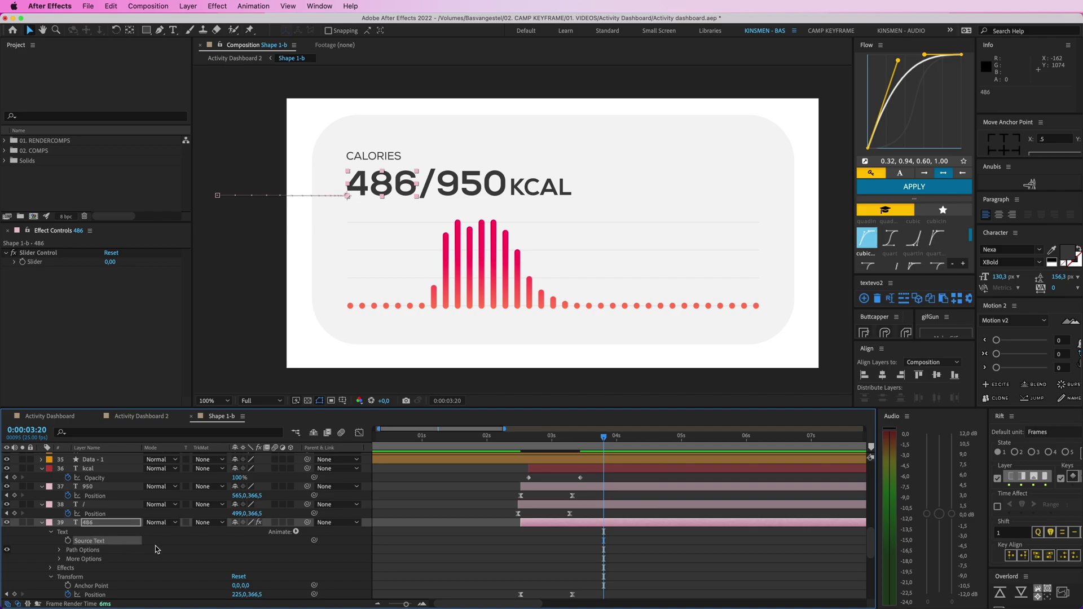
key(comma)
key(period)
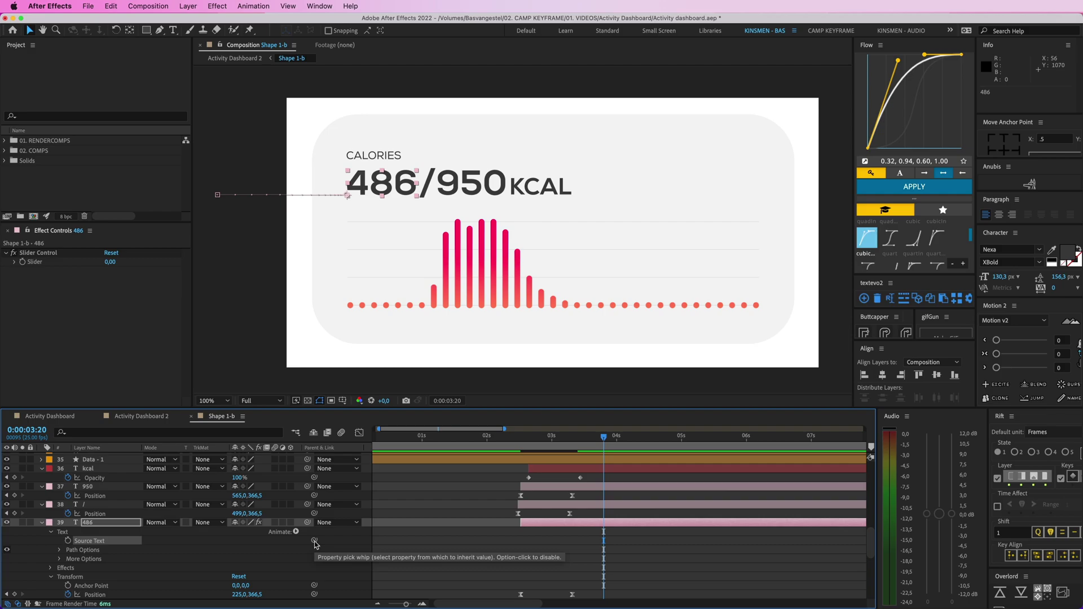
drag(315, 541, 34, 264)
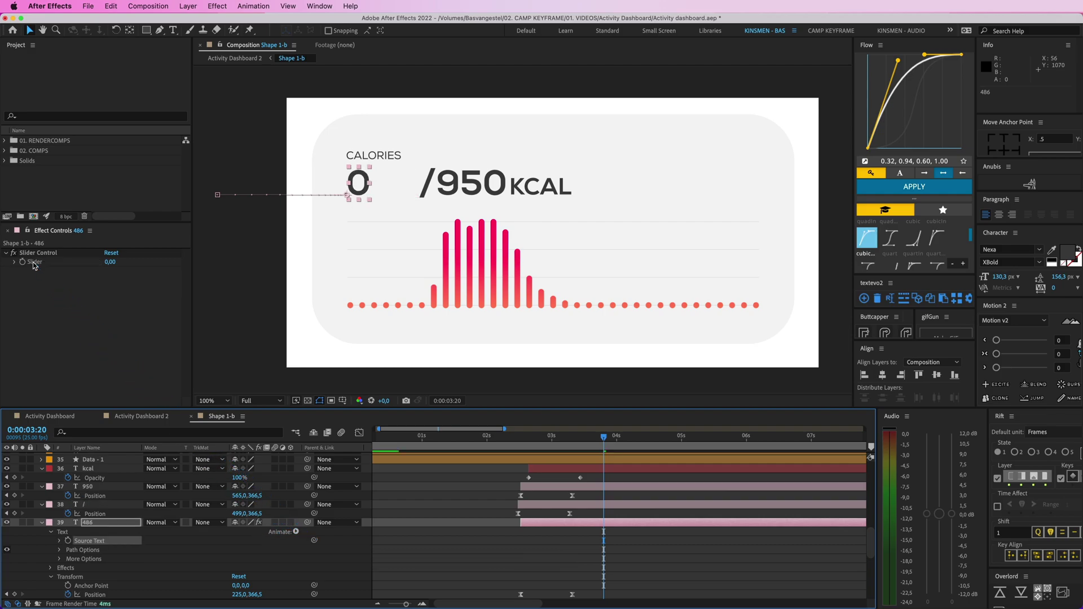
drag(110, 265, 166, 263)
key(ctrl+z)
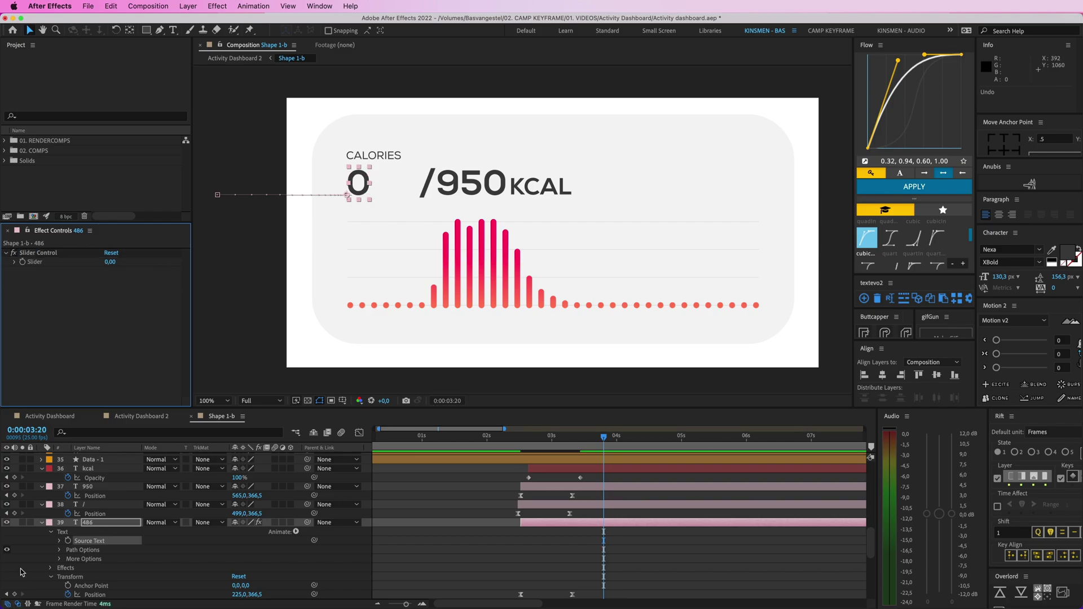
Keyframe the 486 layer's Slider from 0 at 0:00:03:05 to 486 at 0:00:03:20 and preview the counter.
click(23, 263)
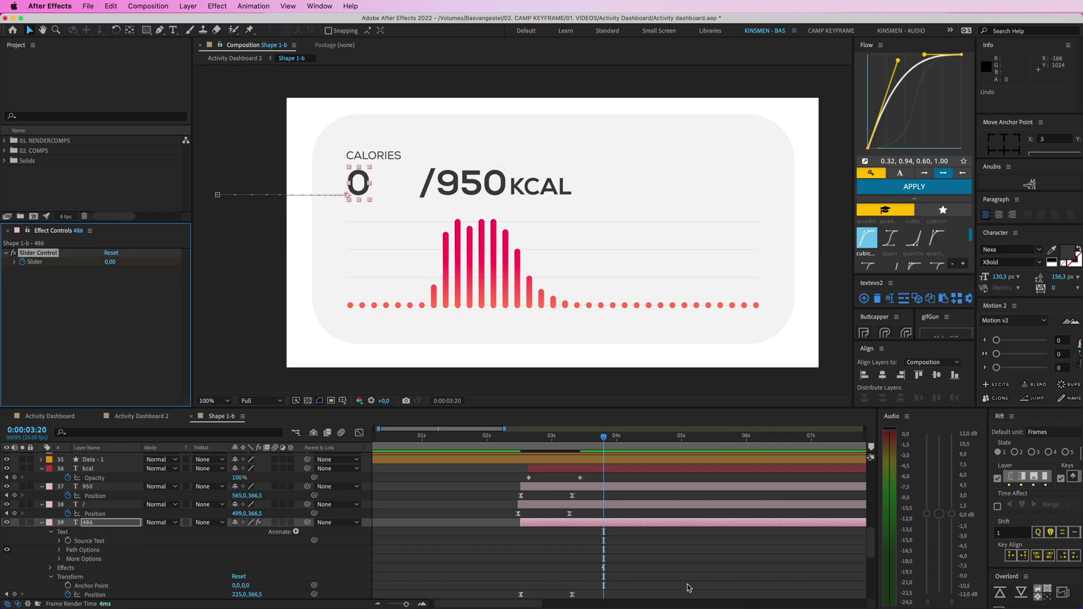
key(u)
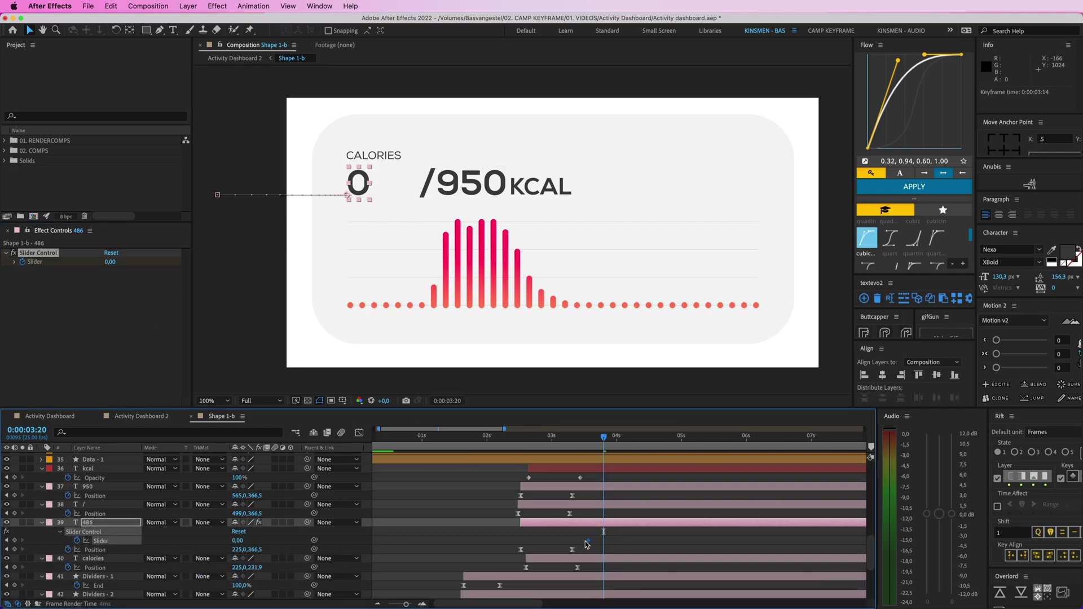
click(109, 262)
text(486)
key(Return)
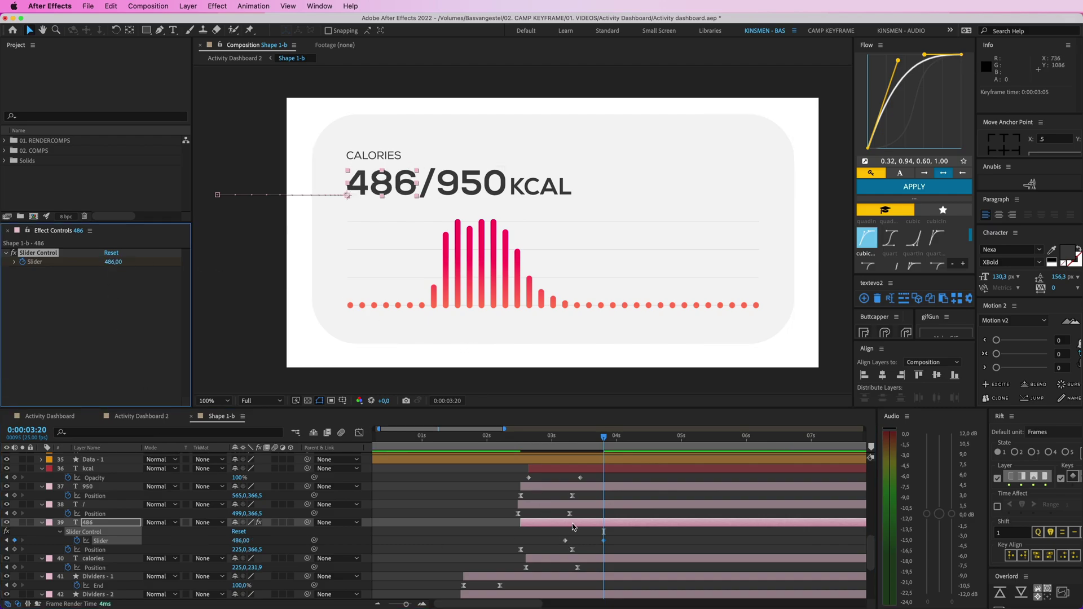
key(space)
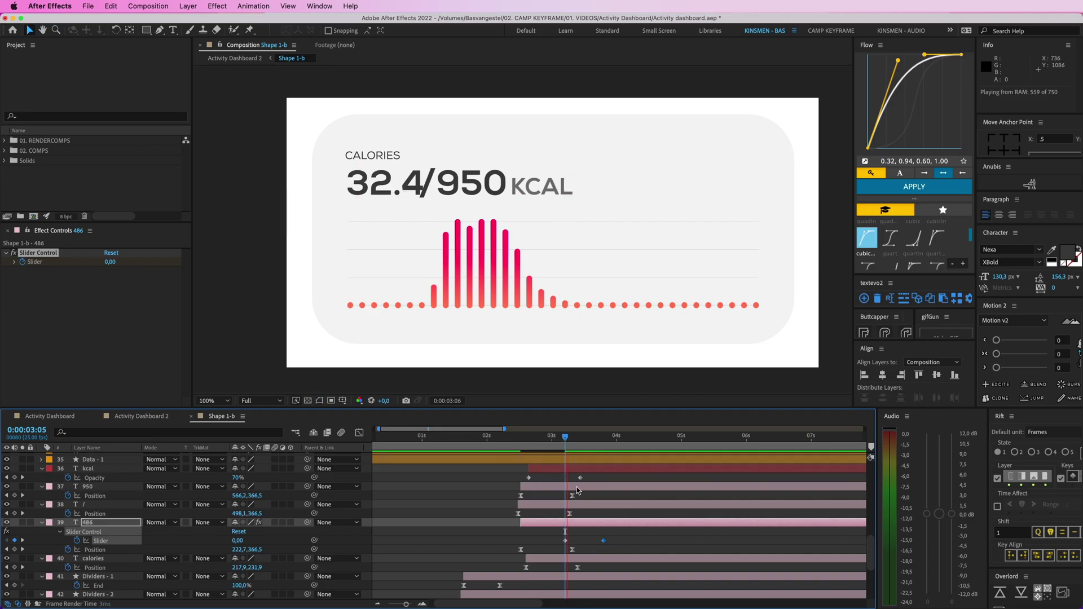
key(space)
drag(599, 438, 588, 437)
key(Page_Up)
key(Page_Up)
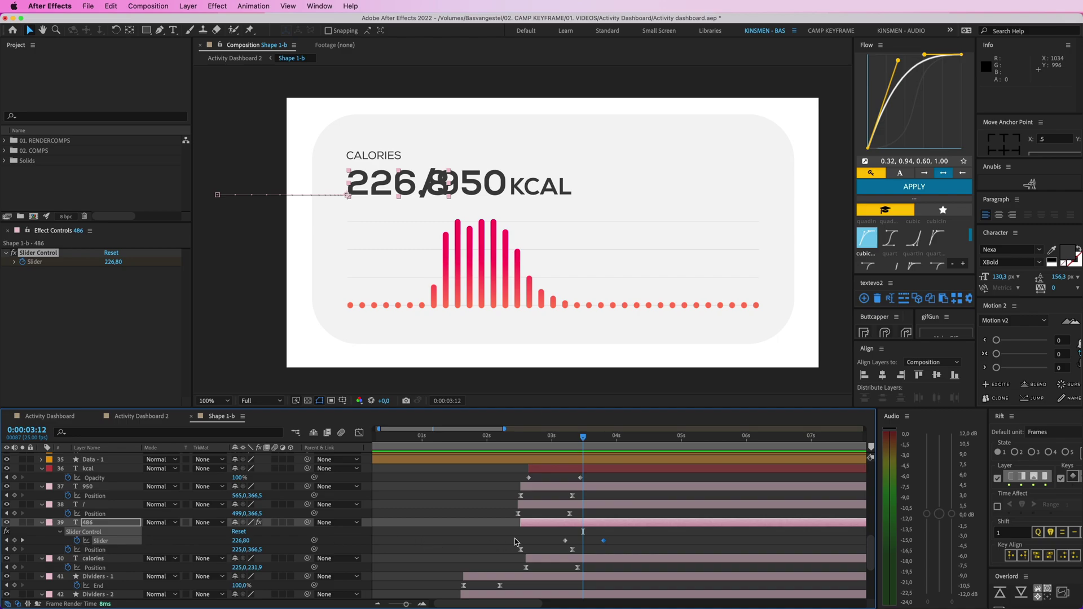
Reveal the 486 layer's Source Text expression and examine how it references the Slider Control.
key(e)
key(e)
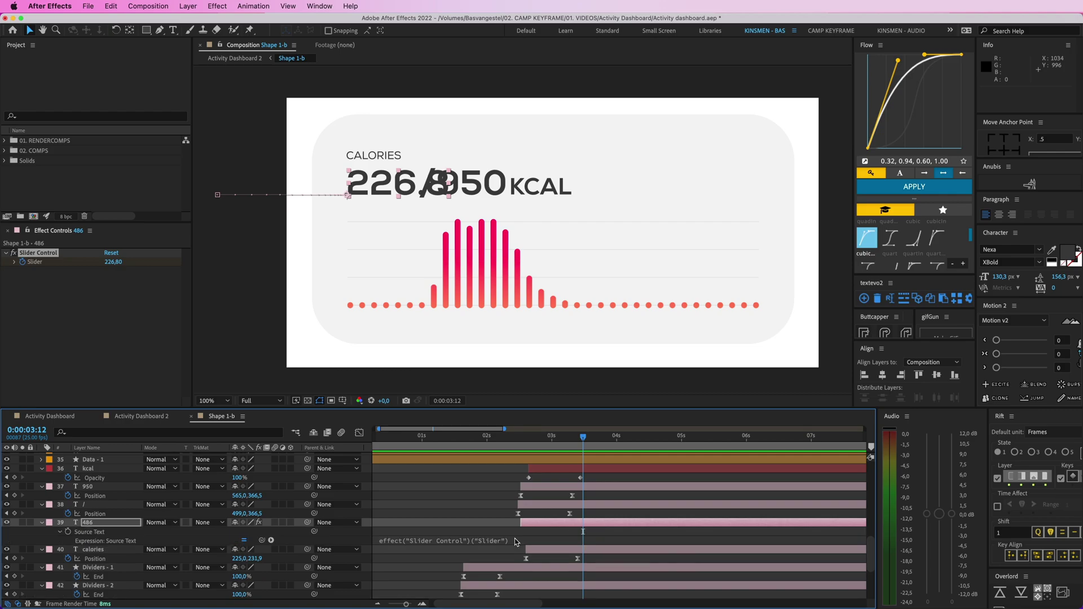
click(402, 542)
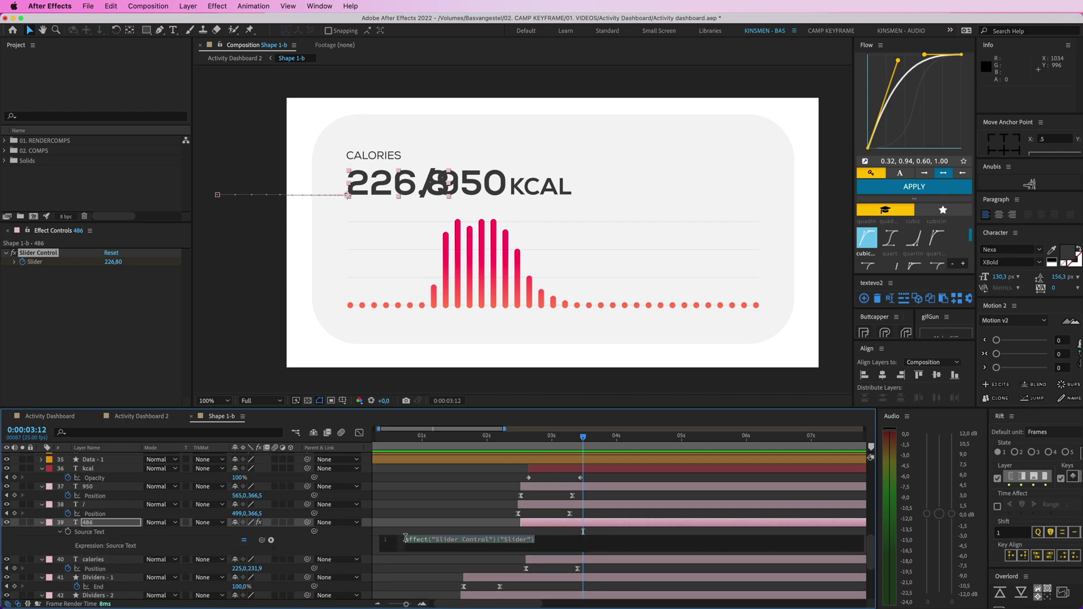
click(100, 535)
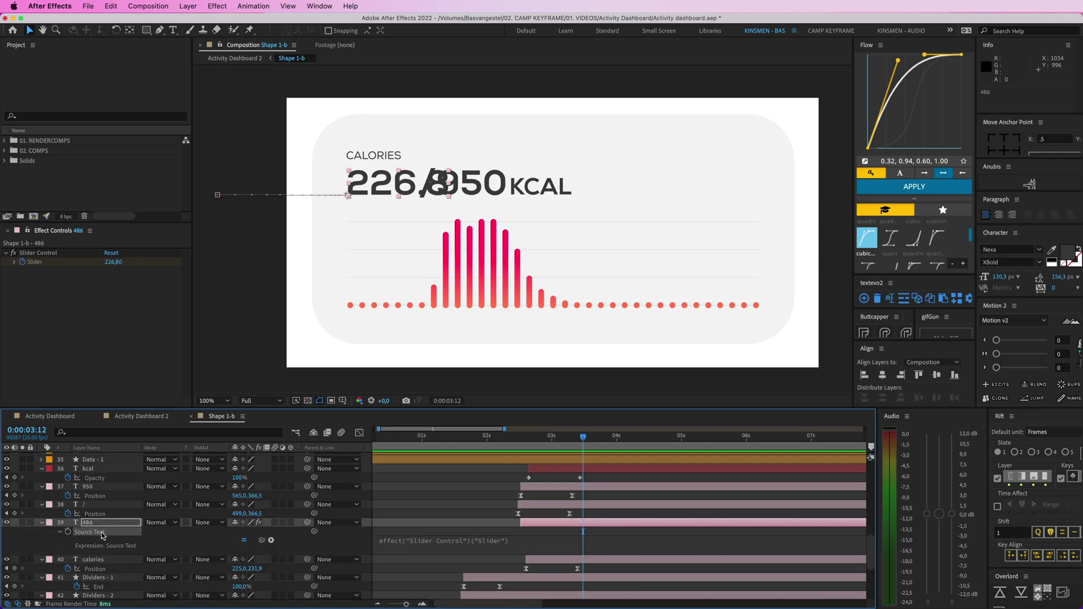
scroll(340, 534, down, 1)
click(398, 534)
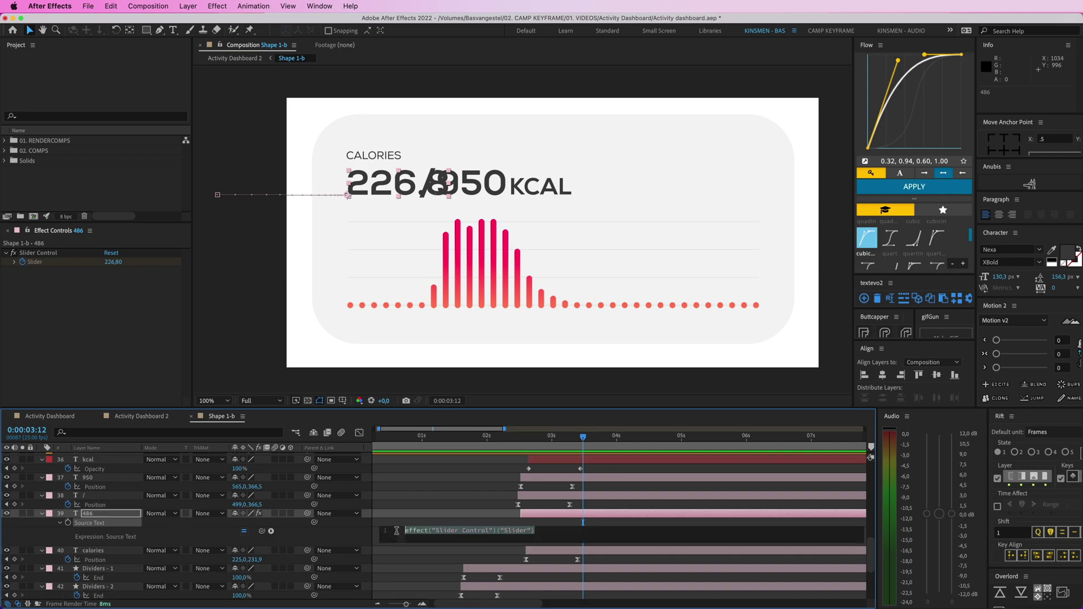
drag(435, 531, 518, 531)
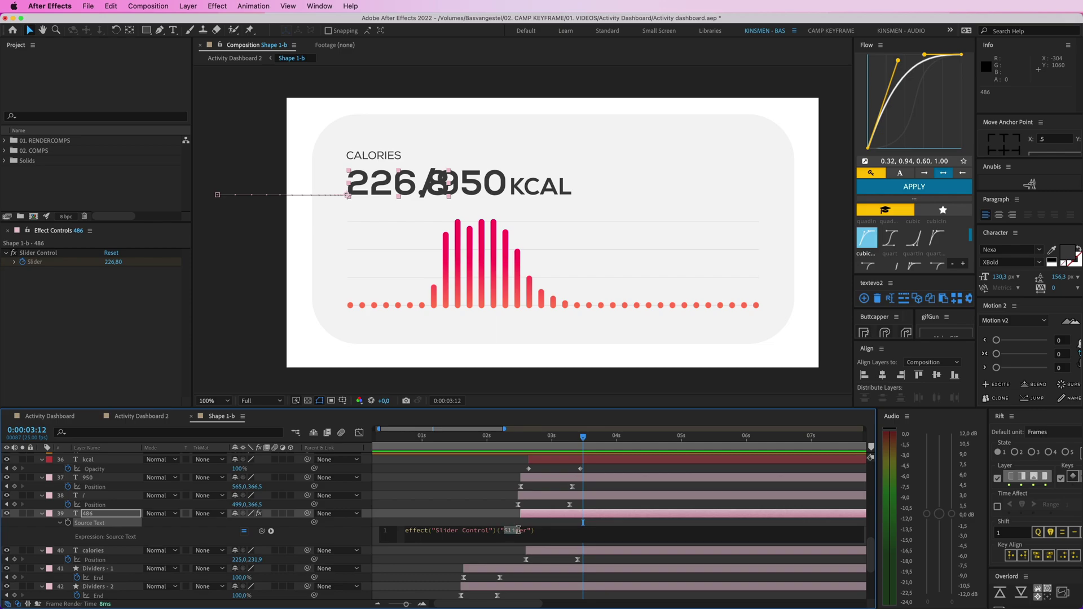
click(30, 263)
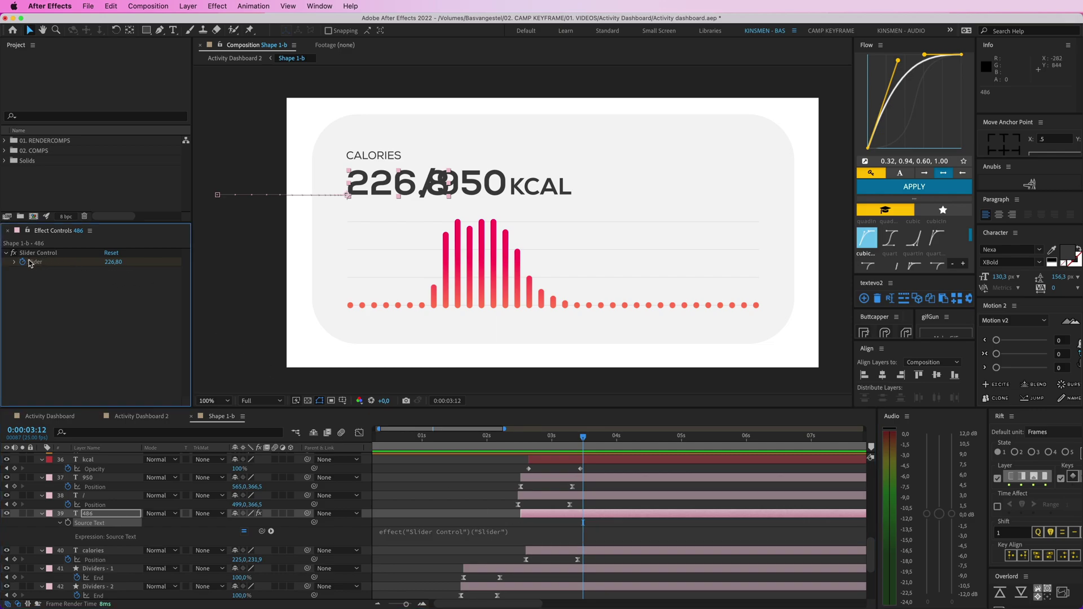
Wrap the 486 layer's Source Text expression in Math.round( ) and preview the count.
click(449, 534)
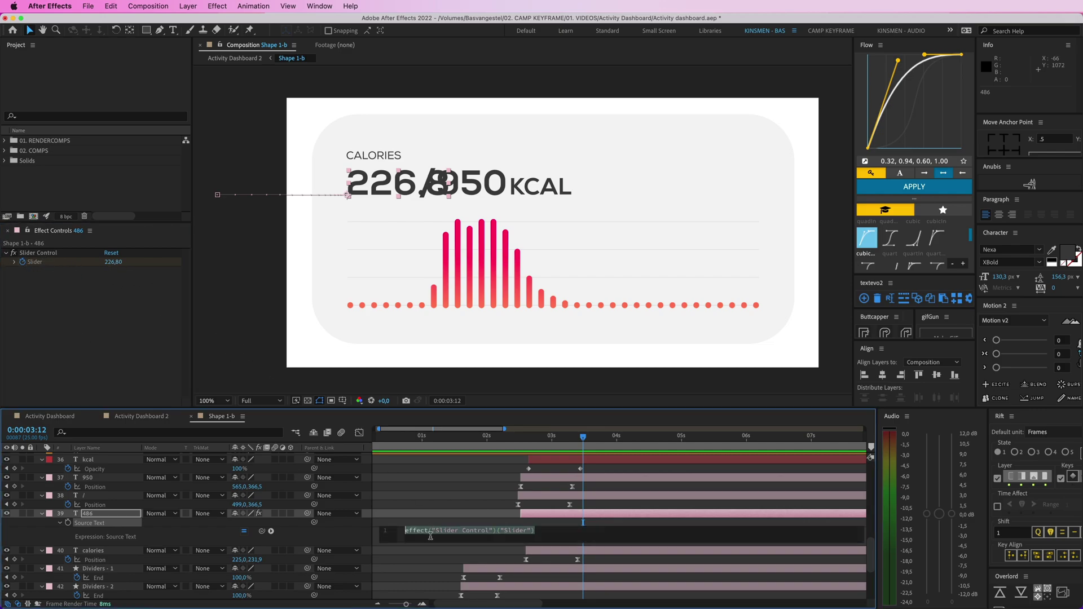
click(405, 531)
text(Math)
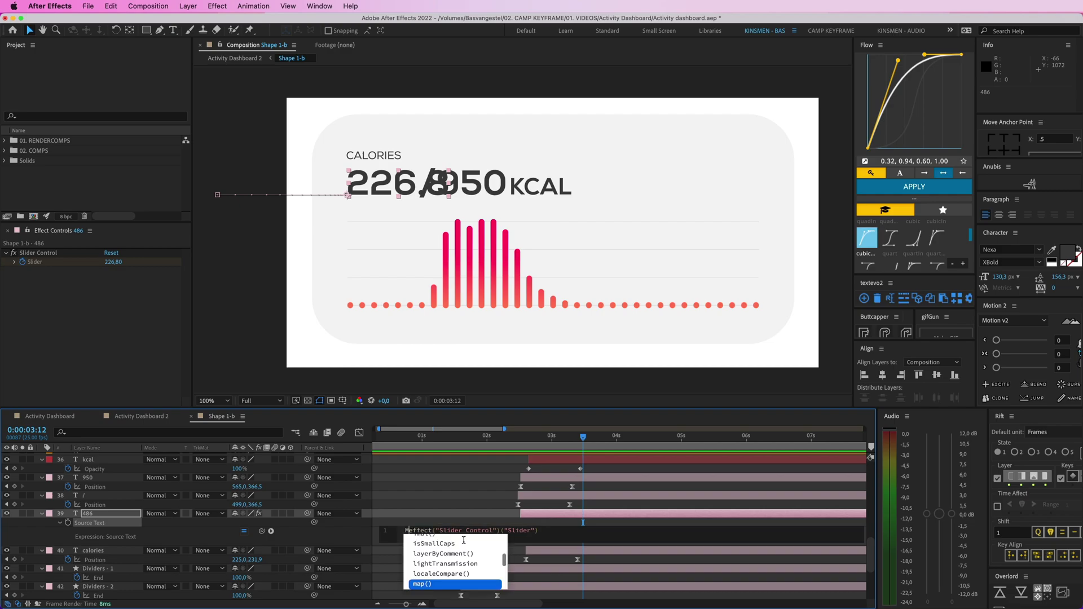
text(.round)
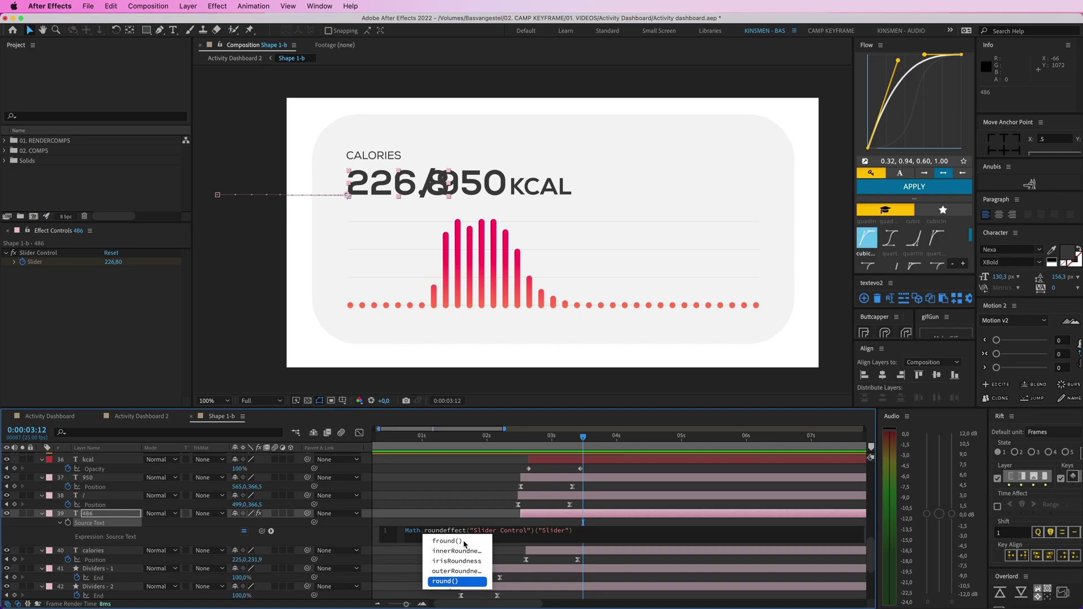
text(()
key(BackSpace)
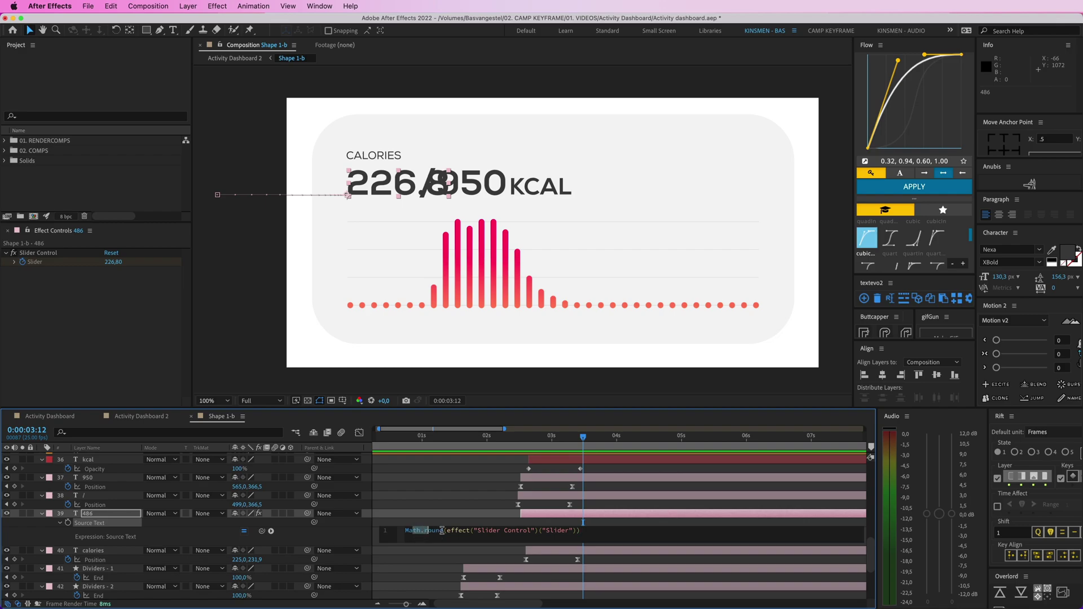
drag(447, 532, 581, 532)
click(508, 524)
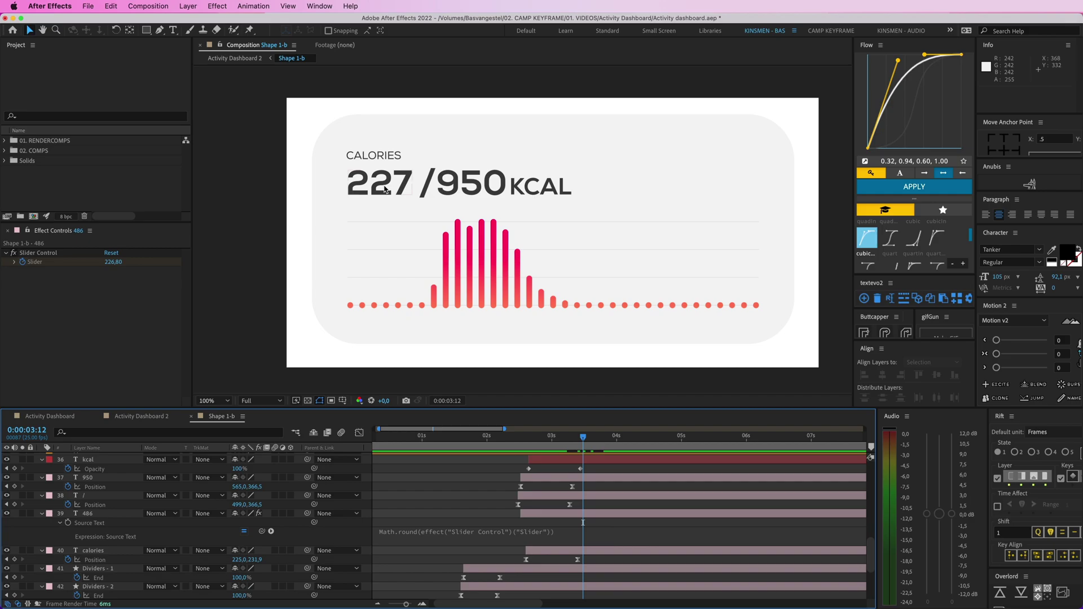
drag(570, 443, 533, 442)
key(space)
key(space)
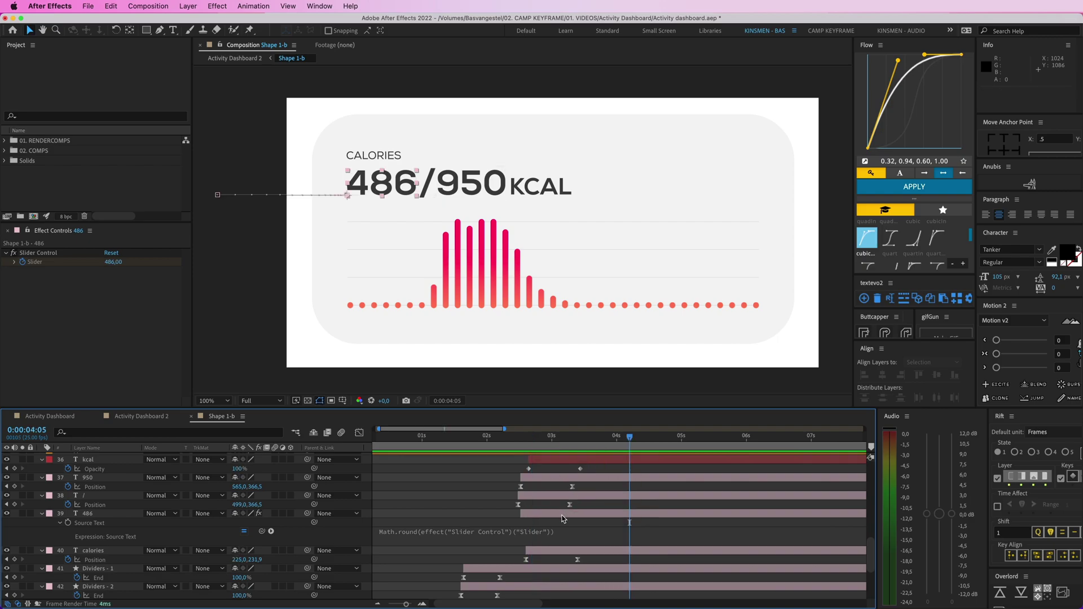
Shift the 486 layer's Slider keyframes earlier to start at 0:00:02:16, and move the end keyframe to about 0:00:03:15.
click(563, 515)
key(u)
drag(618, 530, 529, 532)
key(space)
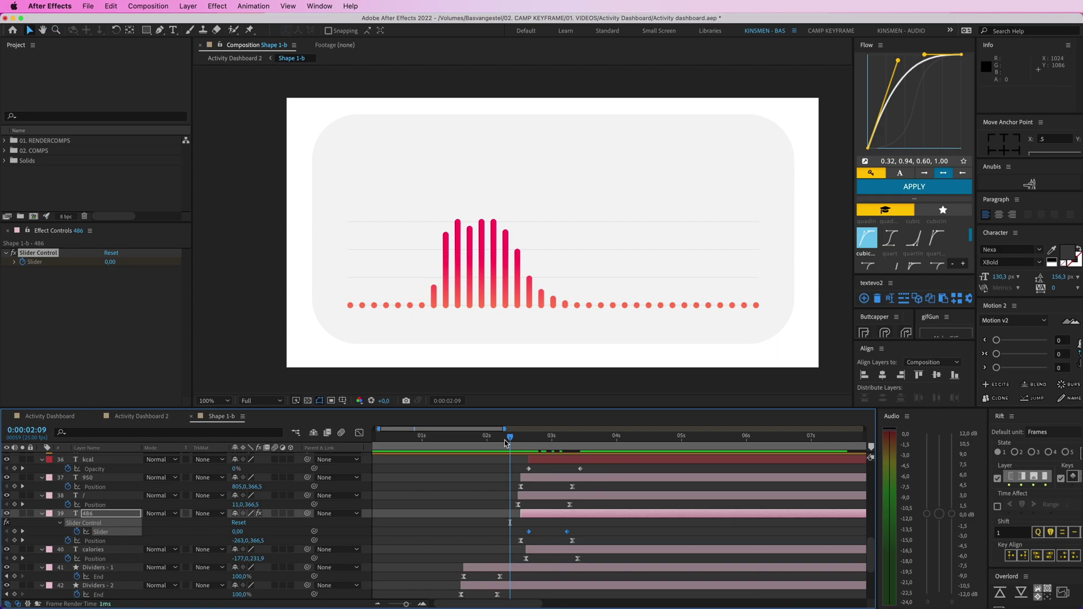
key(space)
click(577, 533)
drag(567, 532, 591, 532)
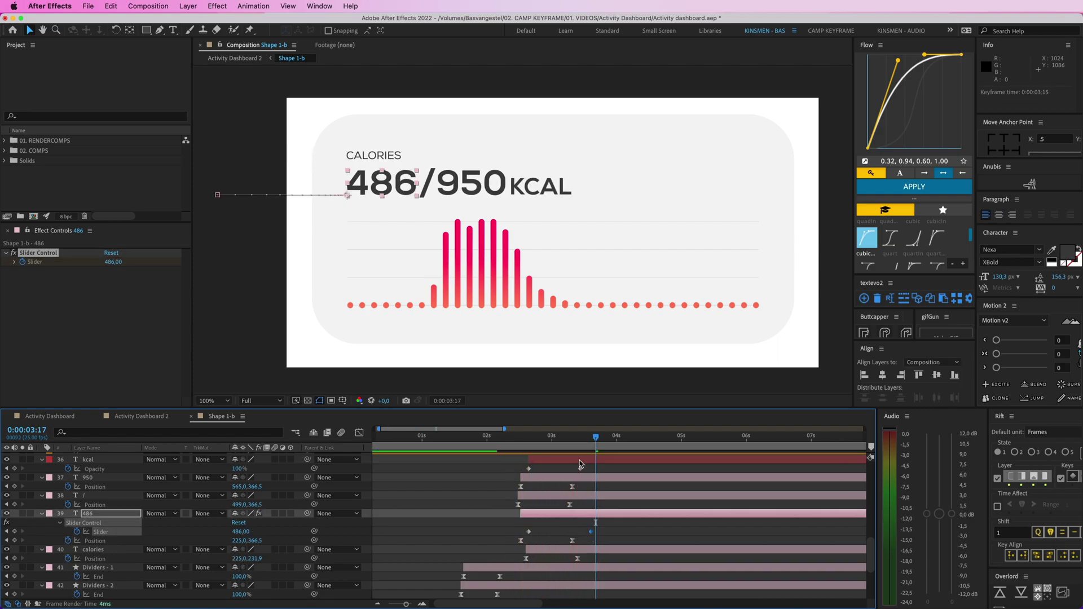
Apply Easy Ease to both Slider keyframes of the 486 layer and preview the counter.
right_click(529, 532)
mouse_move(609, 599)
click(670, 517)
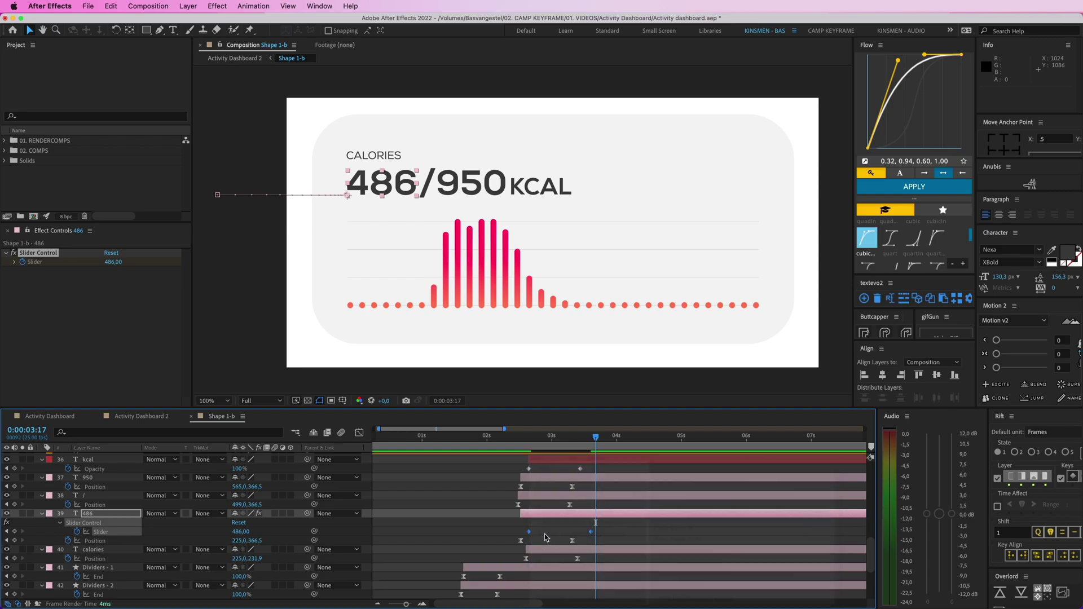
click(542, 447)
key(space)
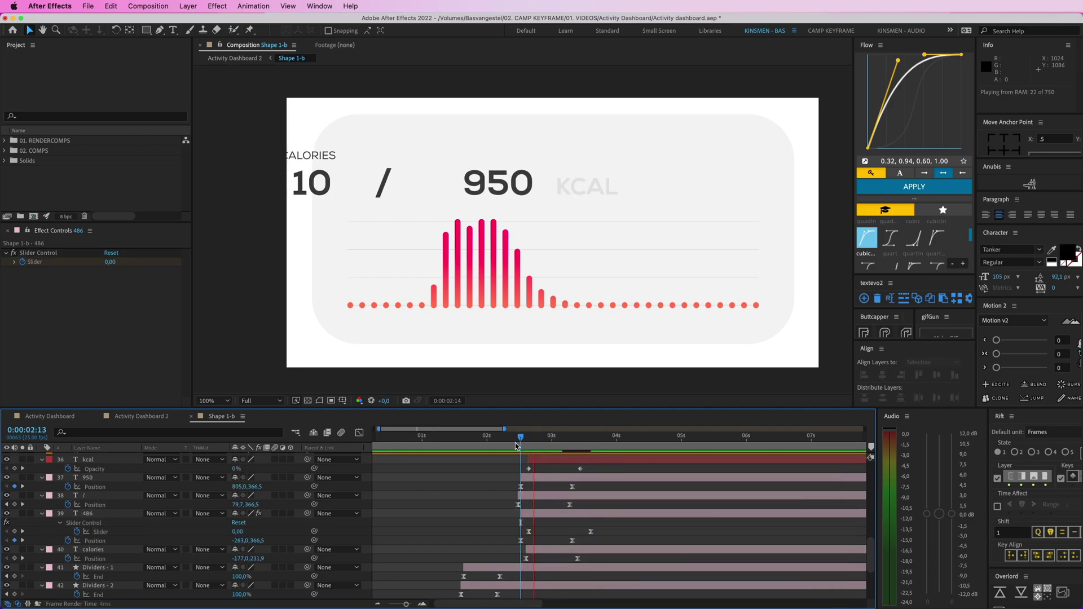
Copy the Math.round slider expression from the 486 layer's Source Text.
click(530, 519)
key(e)
key(e)
click(475, 531)
key(super+c)
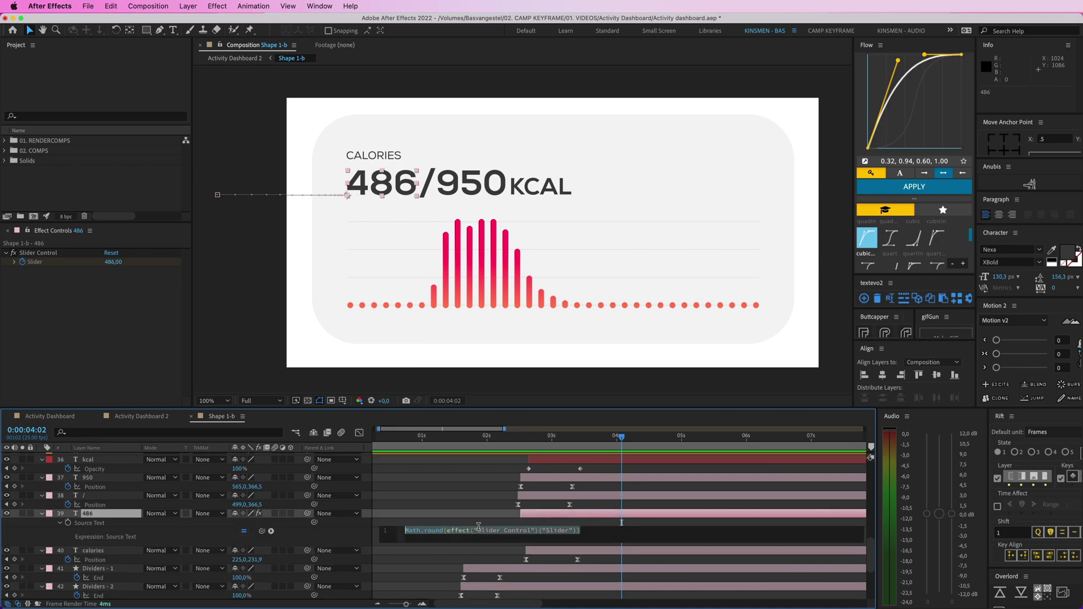
click(480, 526)
Add an expression to the 950 layer's Source Text and paste the copied Math.round slider expression into it.
click(486, 183)
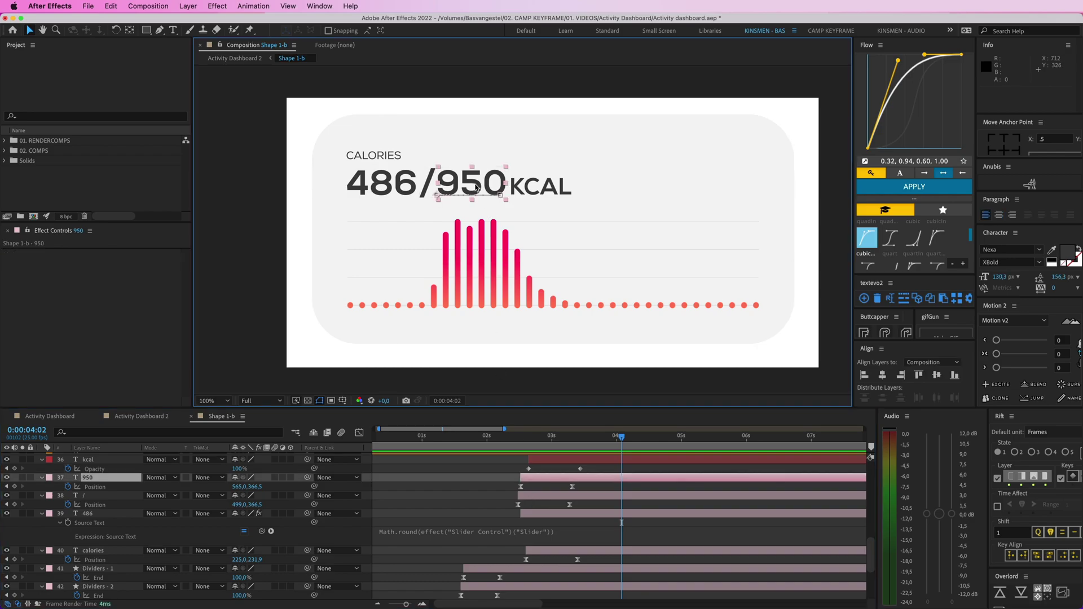
click(42, 477)
click(42, 477)
click(51, 487)
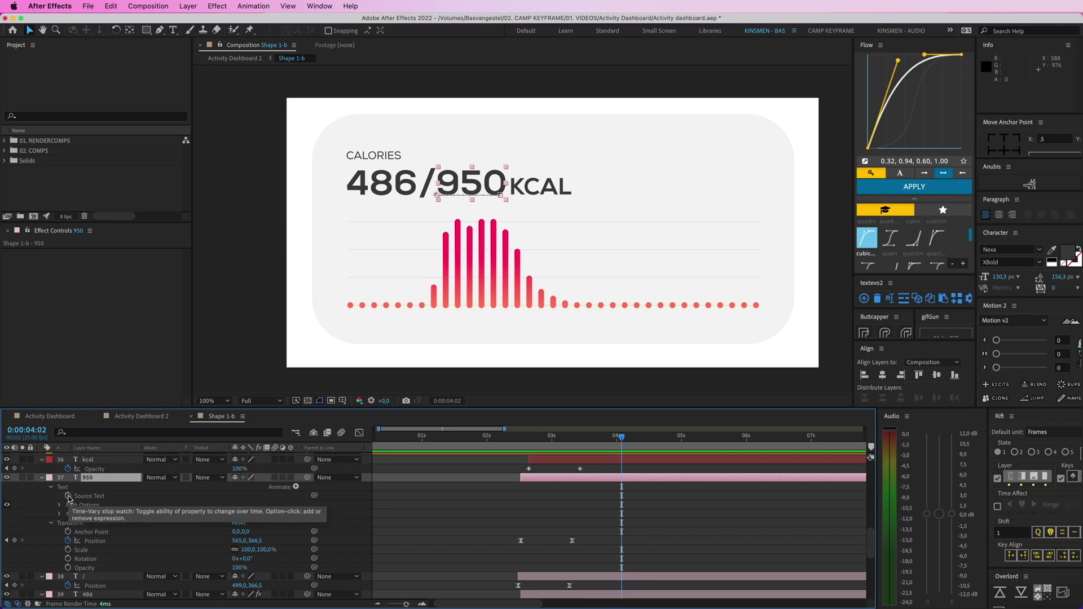
alt+click(68, 498)
key(super+v)
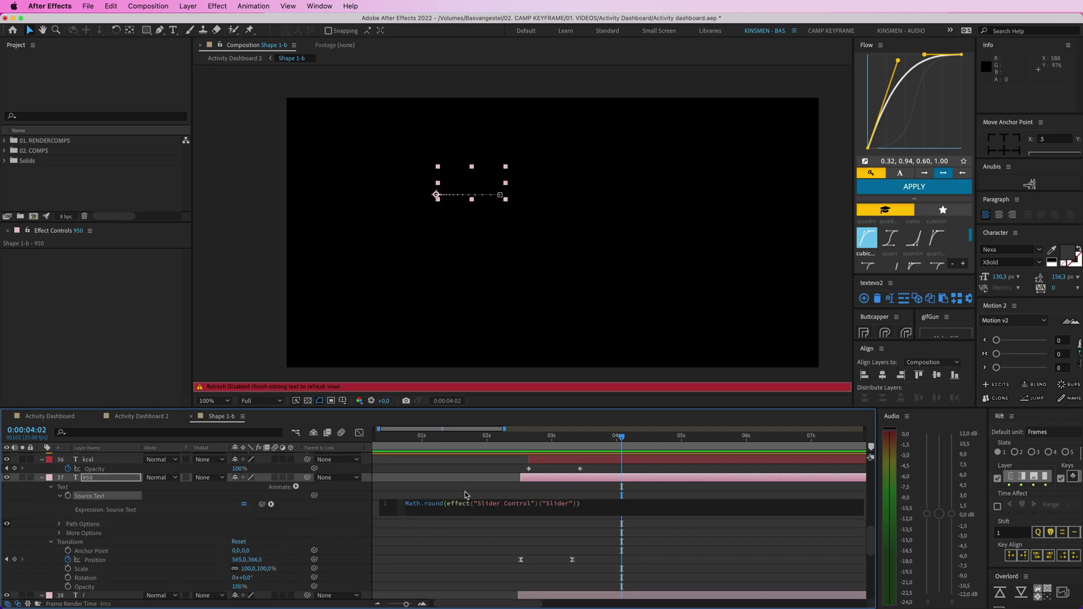
click(470, 492)
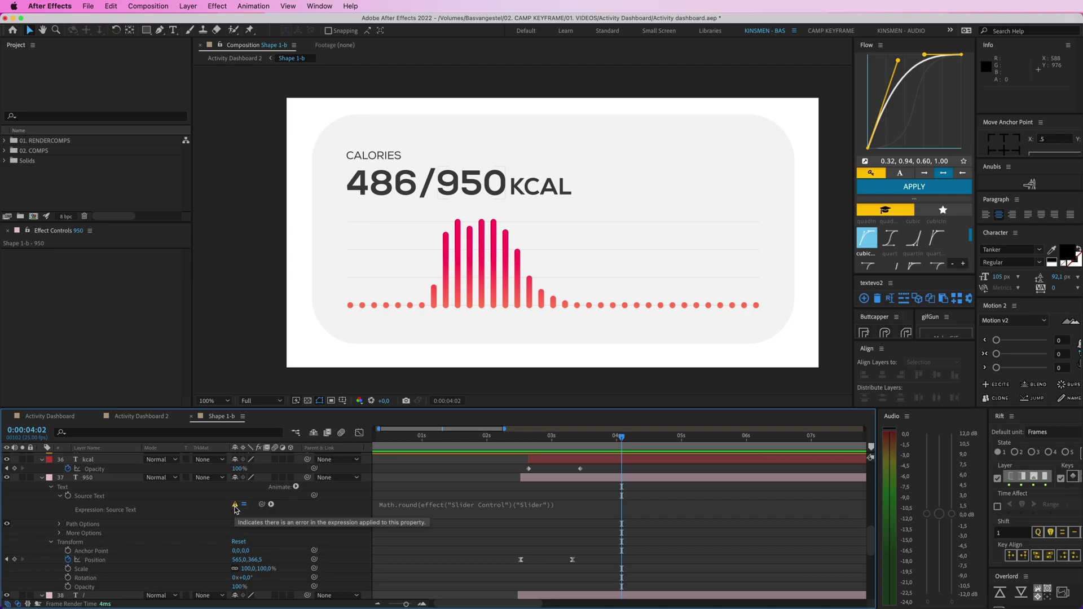
Enlarge the expression area of the 950 layer and apply a Slider Control effect to that layer.
scroll(473, 509, left, 2)
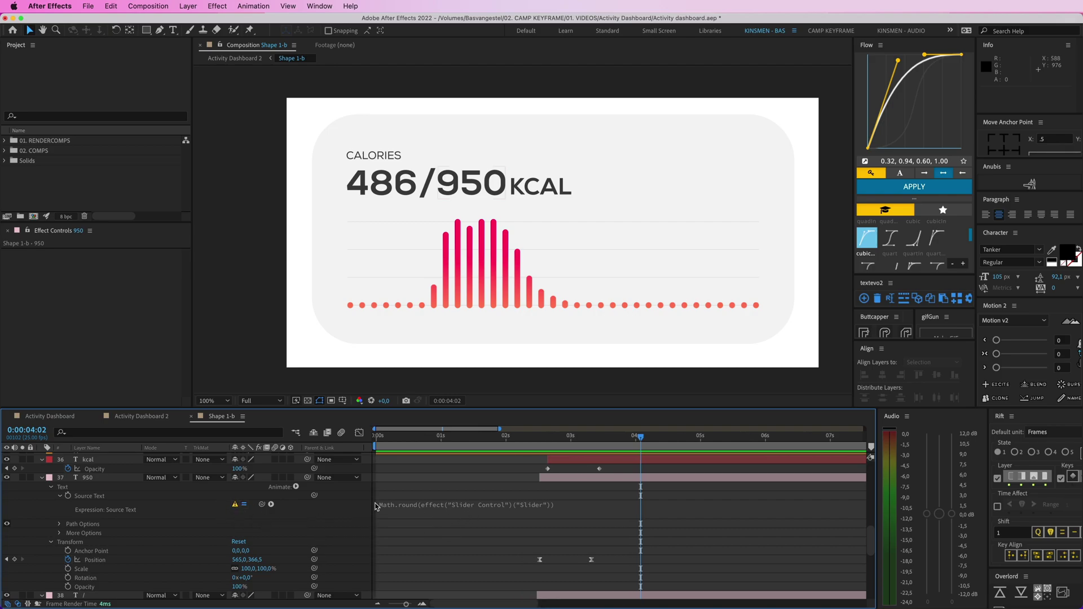
click(447, 507)
click(383, 490)
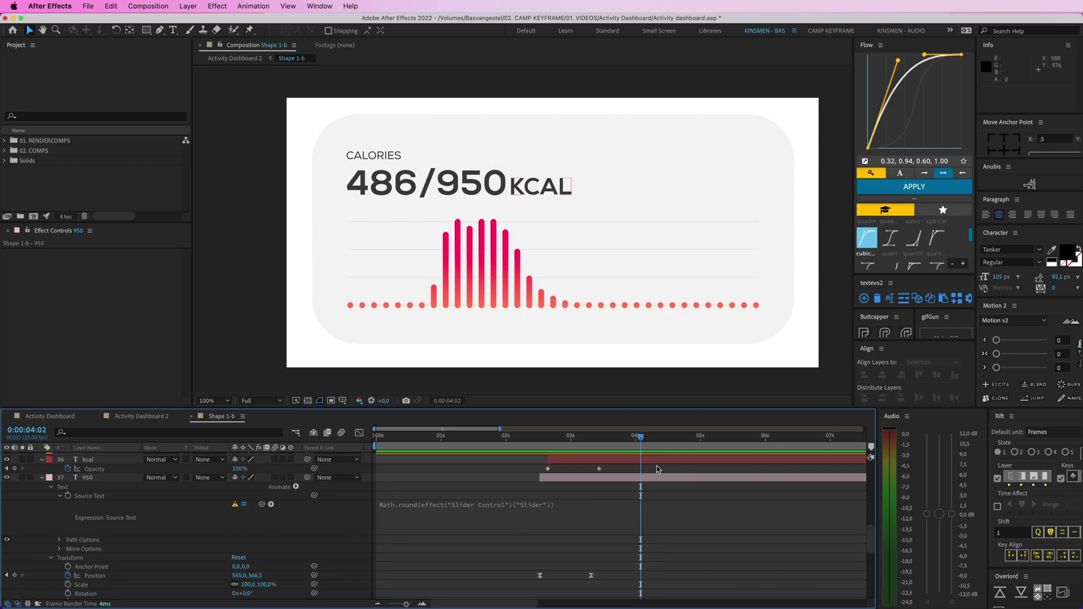
click(623, 480)
click(219, 6)
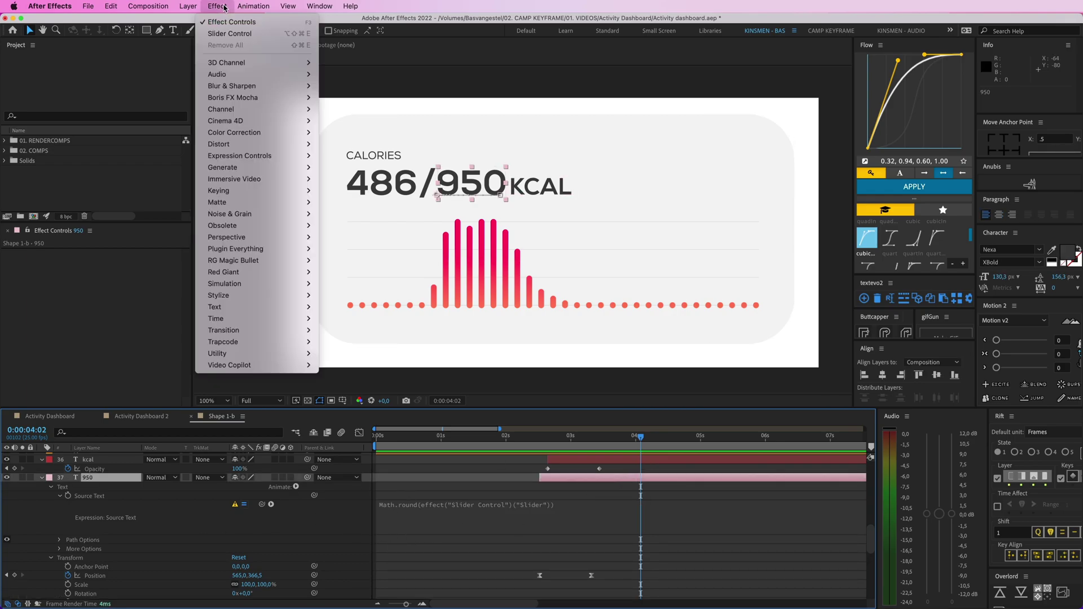
click(230, 34)
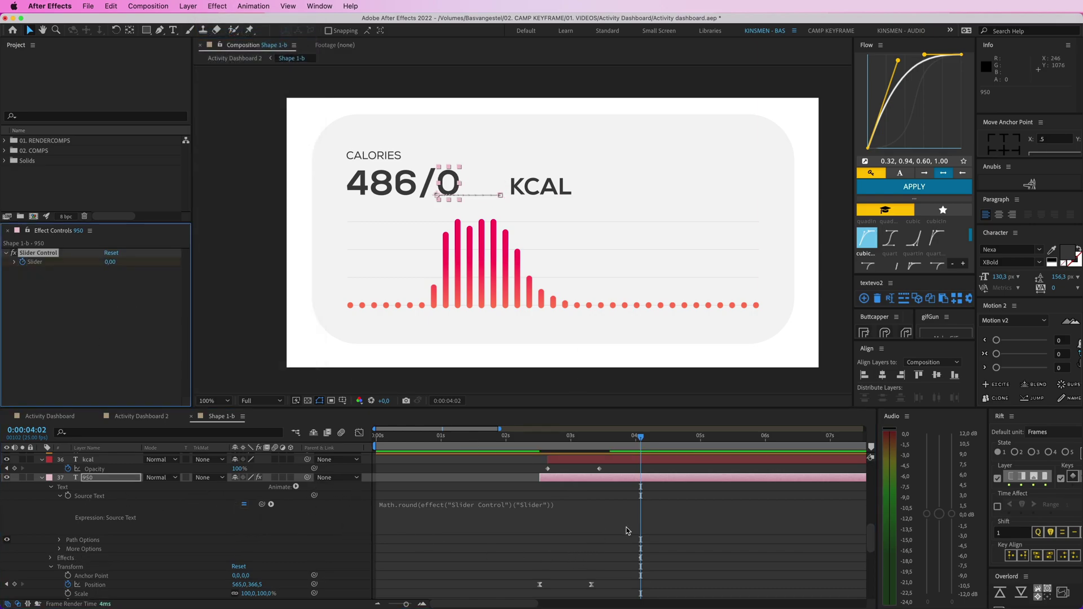
Move the 950 layer's zero Slider keyframe to 3:04 and set the Slider to 950 at 4:02.
key(u)
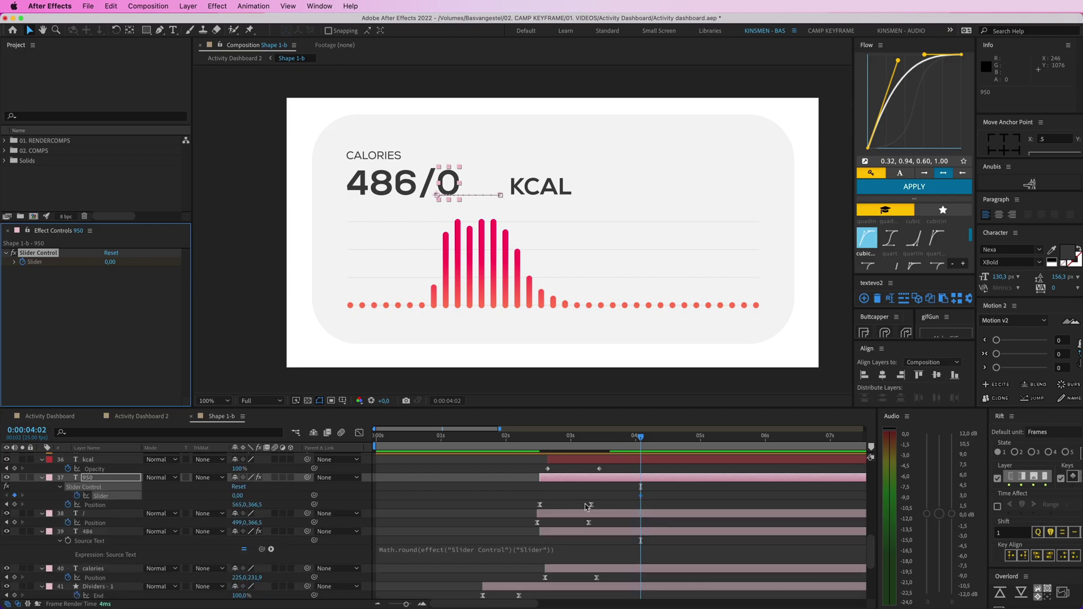
drag(641, 496, 582, 496)
click(240, 496)
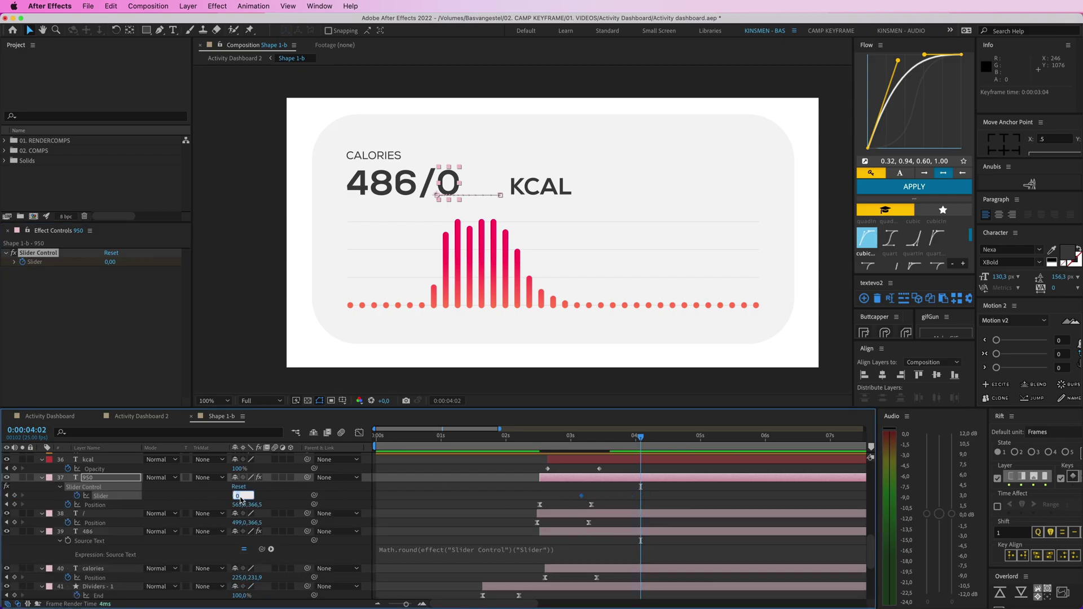
text(950)
key(Return)
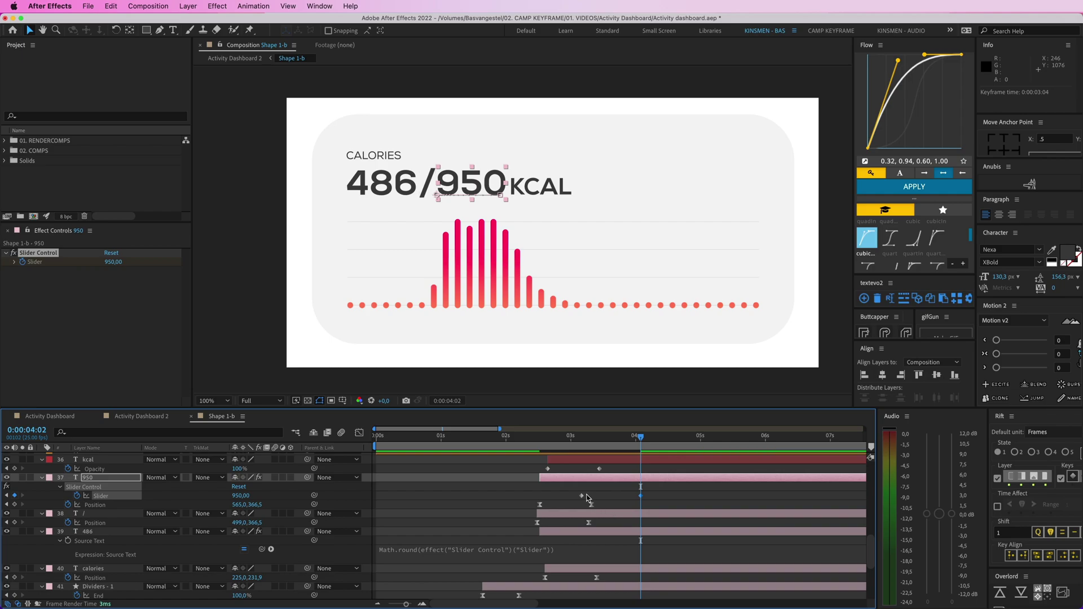
Move the 950 layer's starting Slider keyframe to 2:14, apply keyframe easing, preview the counter and collapse the layer properties.
drag(581, 496, 543, 496)
right_click(543, 496)
mouse_move(598, 598)
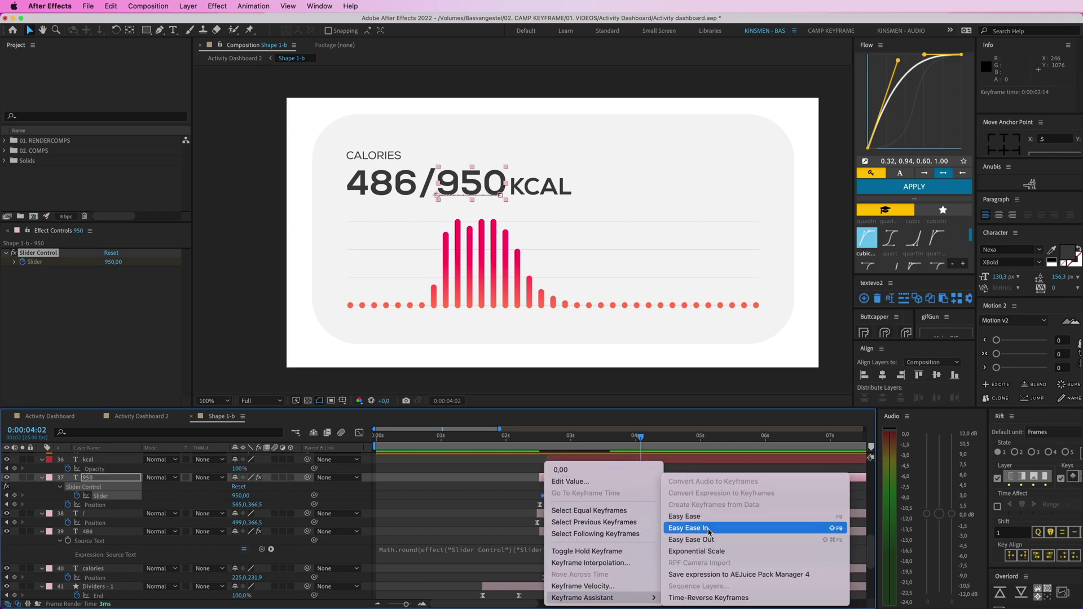
drag(582, 446, 519, 447)
key(space)
click(517, 466)
key(u)
key(u)
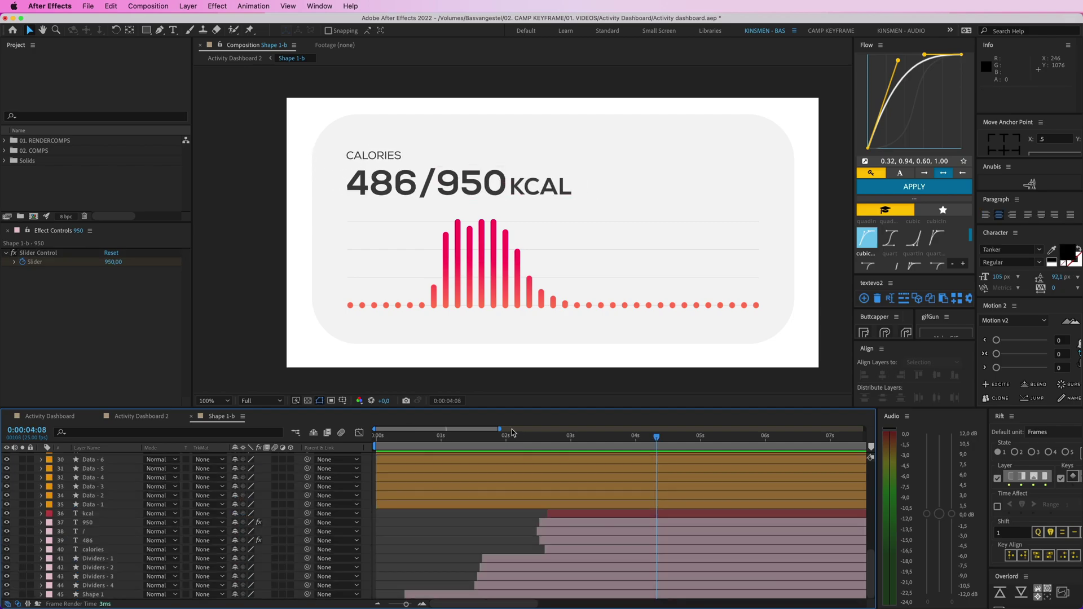
Lock the kcal, 950, slash, 486, calories, Dividers and Shape 1 layers beneath the graph data layers.
click(350, 306)
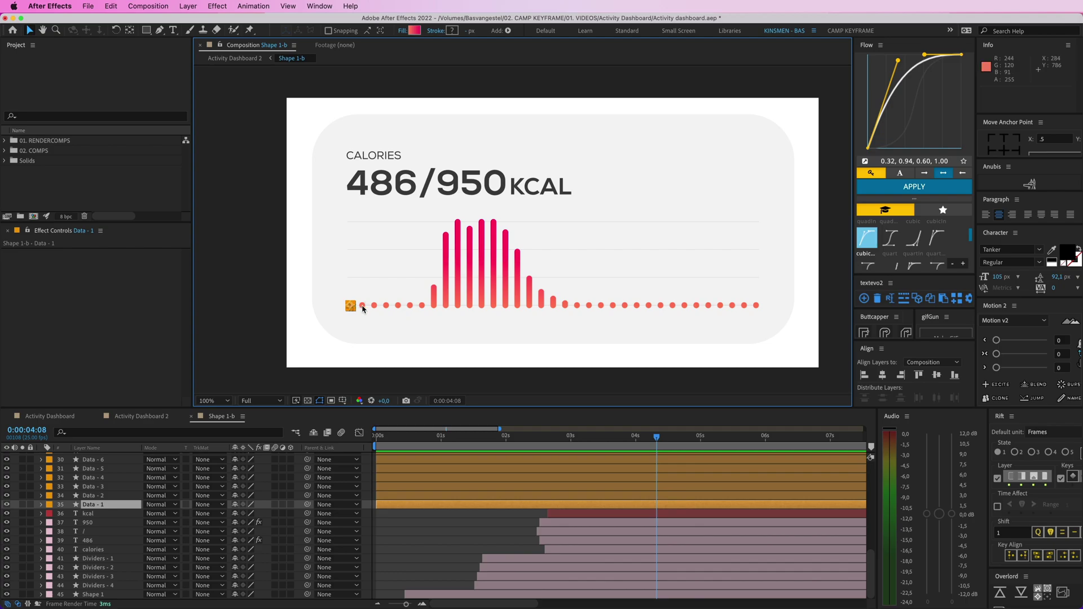
key(super+Down)
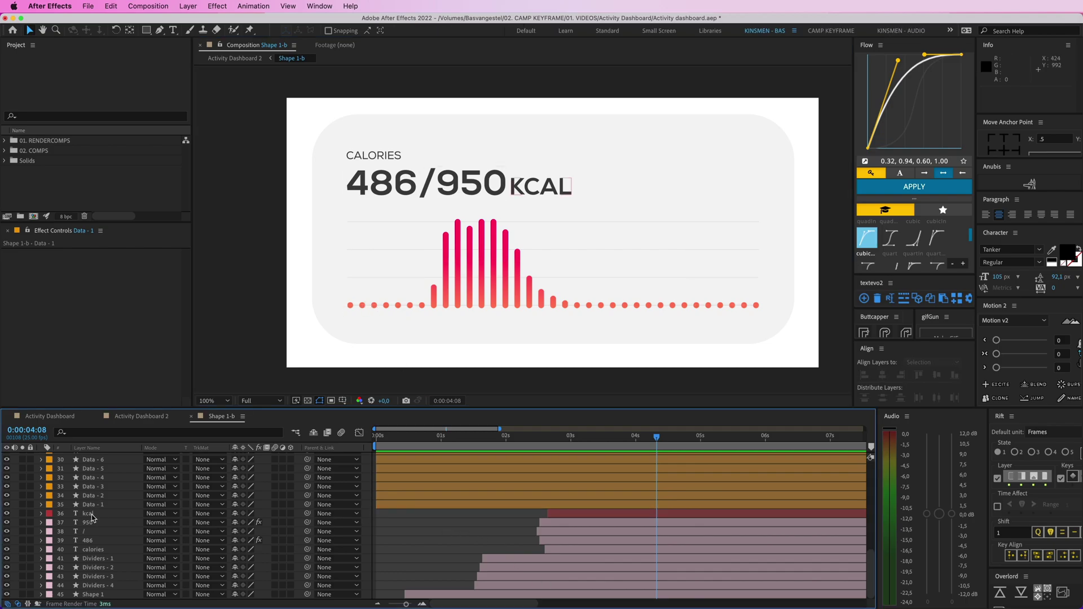
shift+click(104, 585)
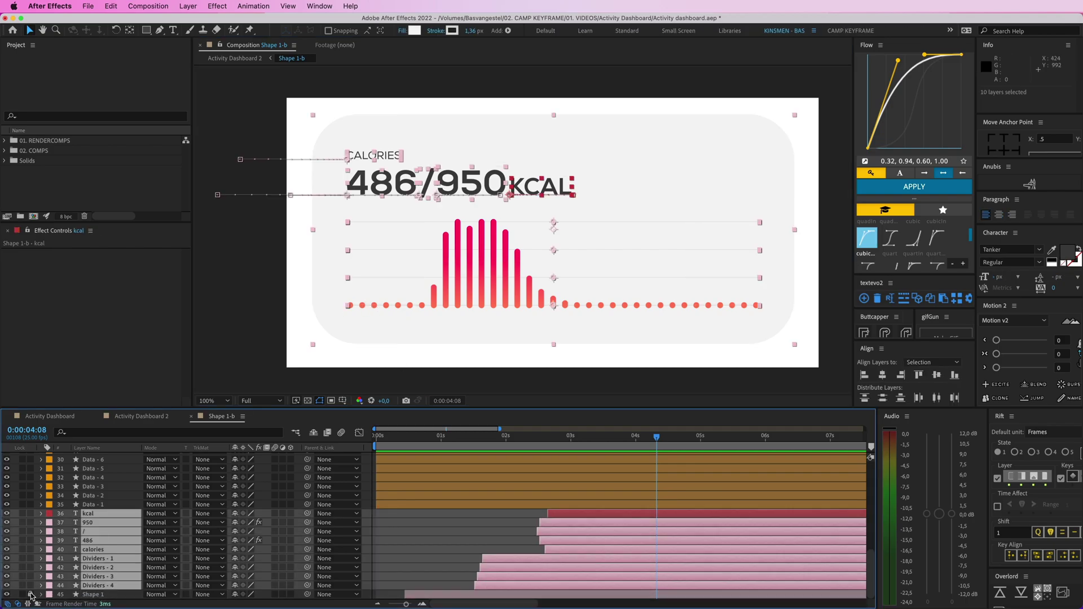
key(super+l)
Select all round dot layers of the graph, Data - 1 to Data - 7 and Data - 20 to Data - 35.
click(101, 497)
scroll(101, 506, up, 1)
scroll(100, 475, up, 10)
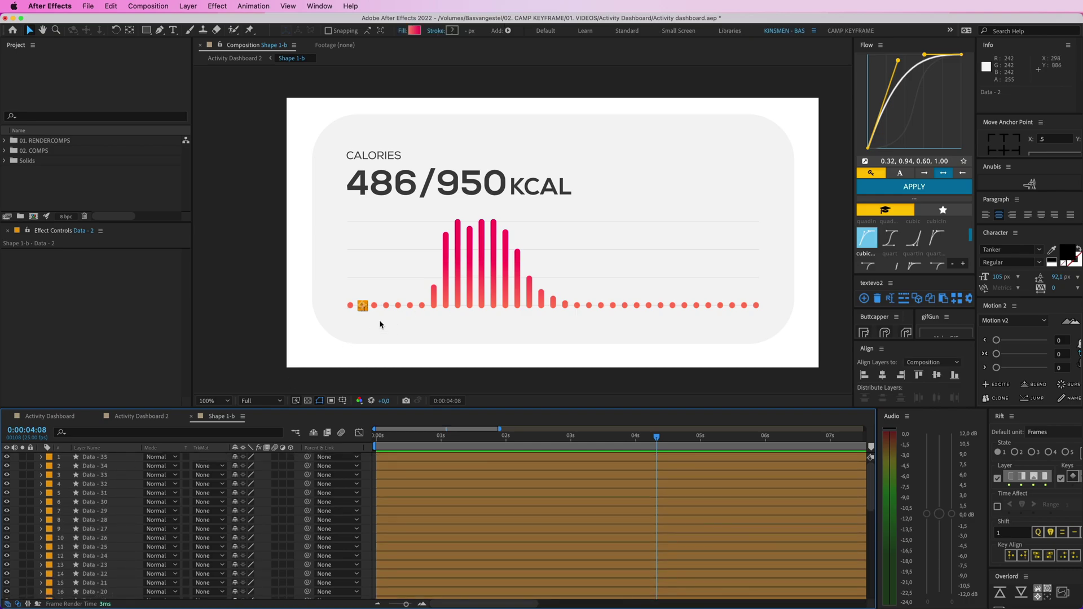
click(397, 343)
click(361, 306)
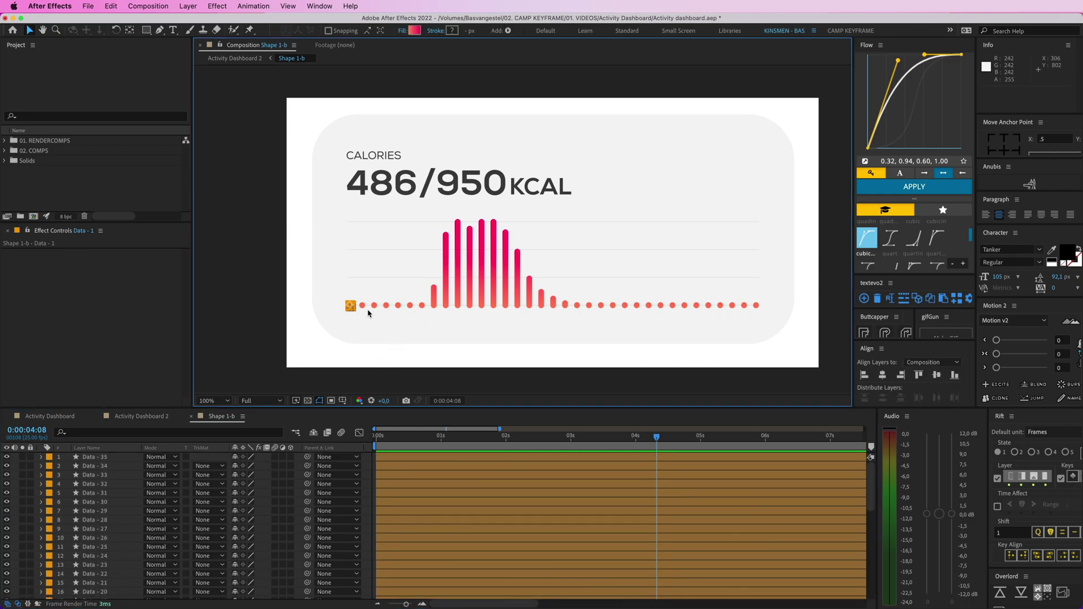
key(period)
drag(391, 303, 490, 209)
shift+click(331, 282)
shift+click(354, 282)
shift+click(378, 281)
shift+click(402, 282)
shift+click(426, 282)
shift+click(450, 282)
drag(709, 295, 486, 299)
shift+click(538, 292)
drag(560, 282, 802, 309)
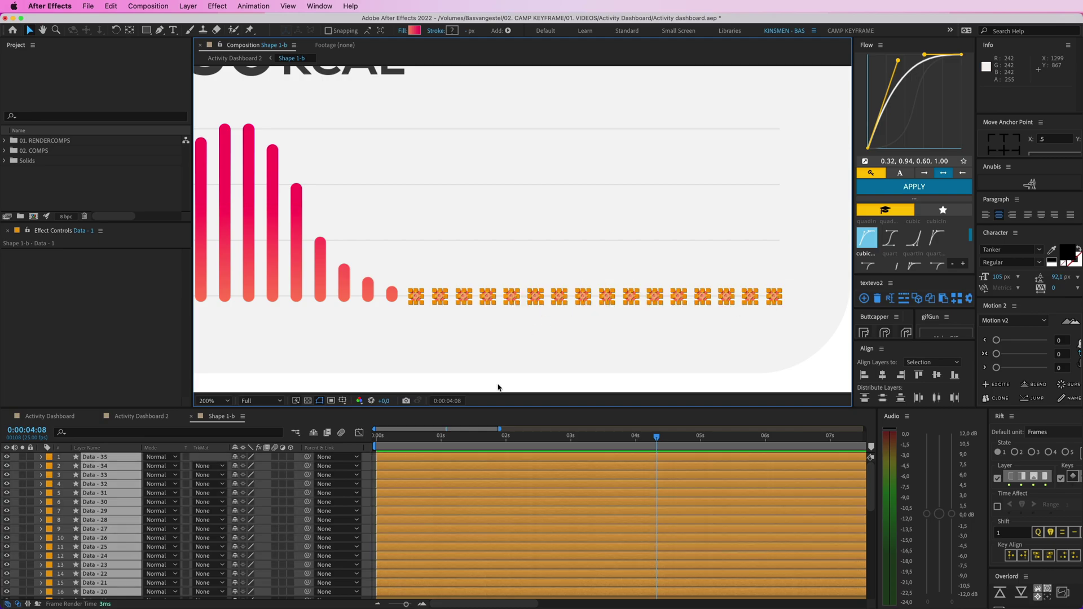
Add a 100% Scale keyframe to all selected dot layers at 4:08.
key(s)
scroll(67, 482, down, 10)
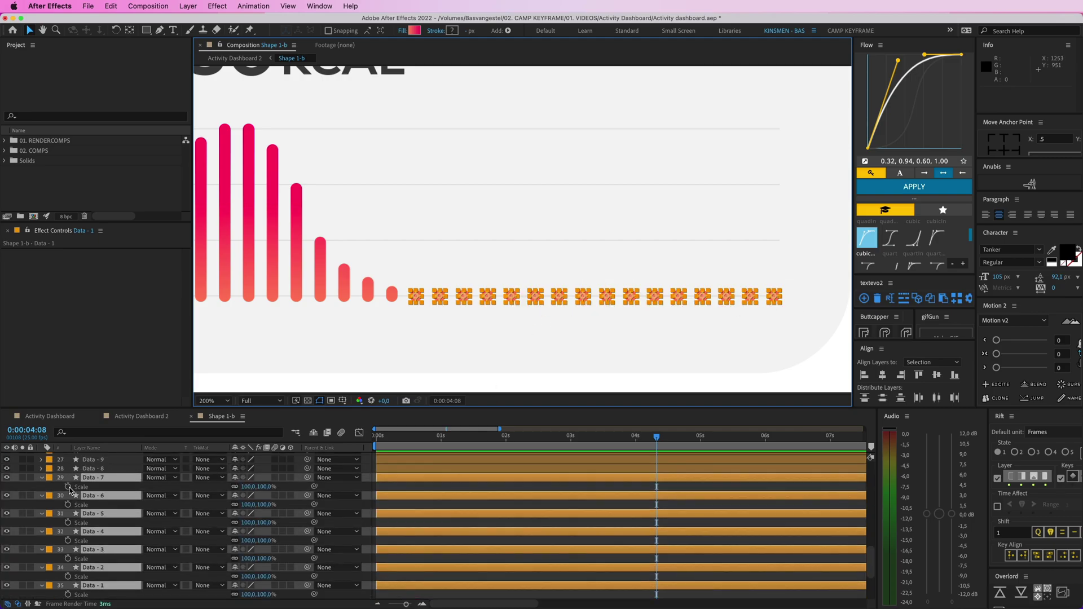
click(68, 487)
Trim the start of the selected dot layers to 3:16 and set their Scale to 0% there.
drag(634, 441, 615, 443)
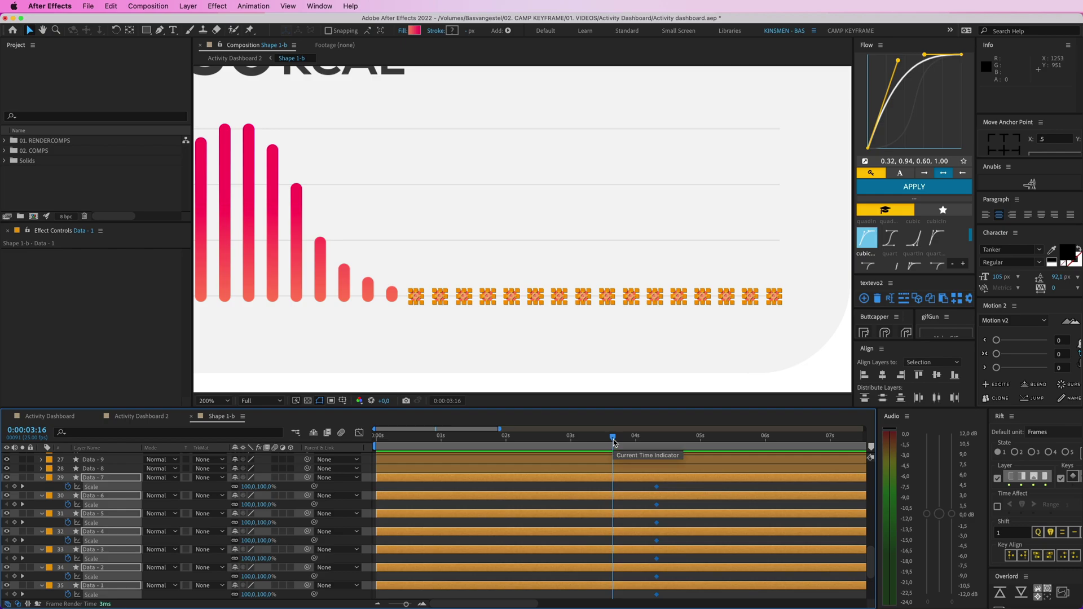
key(alt+bracketleft)
click(264, 487)
text(0)
key(Return)
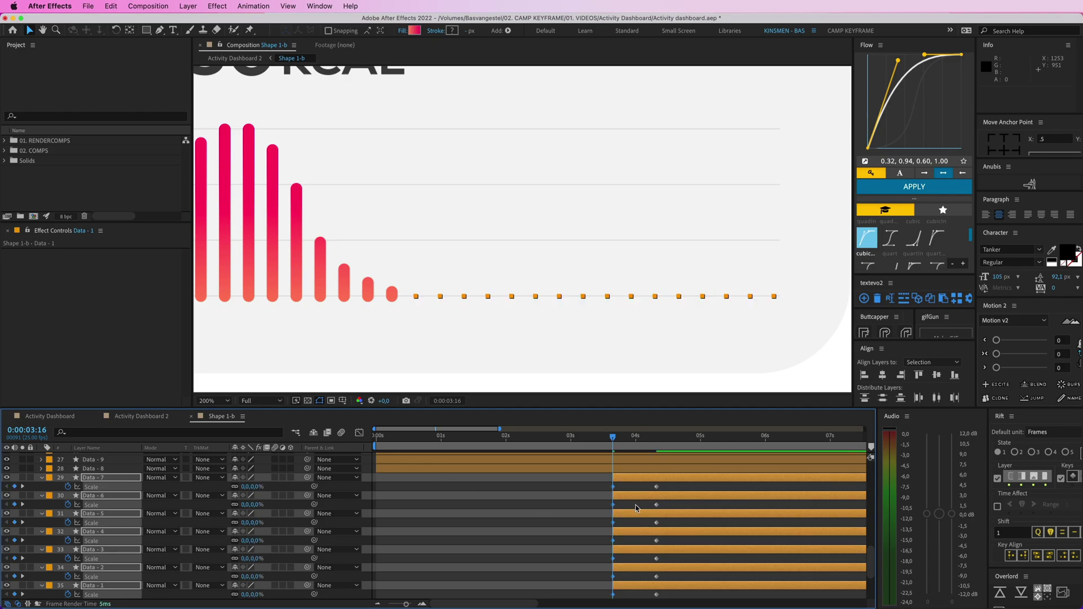
Apply the quart Flow curve to all Scale keyframes of the dot layers and preview their animation.
key(grave)
drag(608, 506, 708, 364)
scroll(646, 340, up, 5)
drag(603, 364, 684, 85)
key(grave)
click(891, 237)
click(914, 186)
click(604, 441)
key(space)
key(space)
Examine the graph's tall bars, including Data - 8, with the playhead at 4:11.
key(h)
drag(421, 306, 744, 302)
key(v)
click(623, 484)
drag(625, 438, 665, 438)
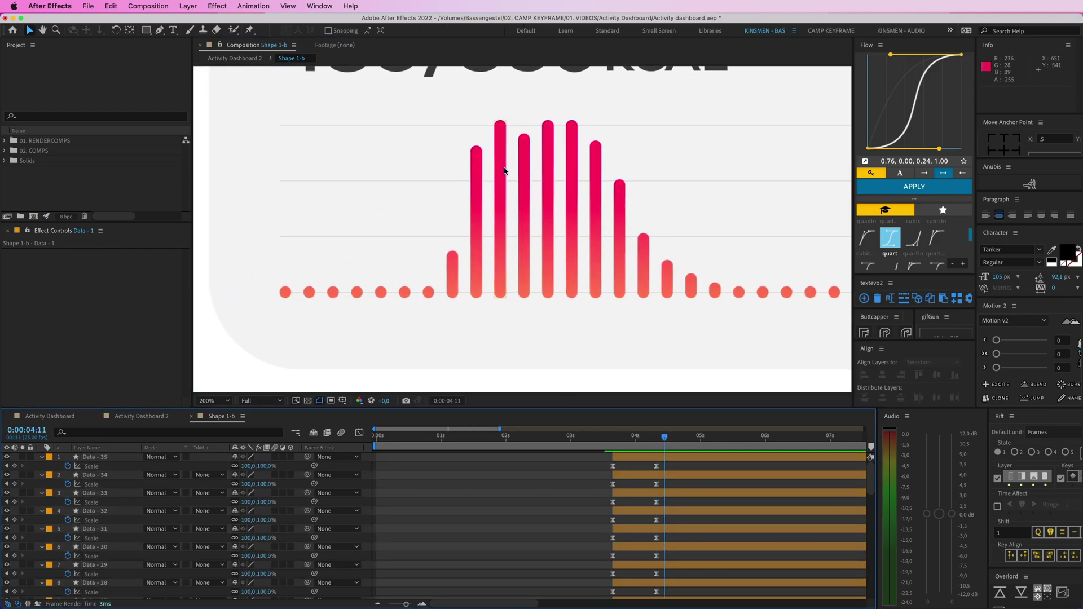
click(455, 283)
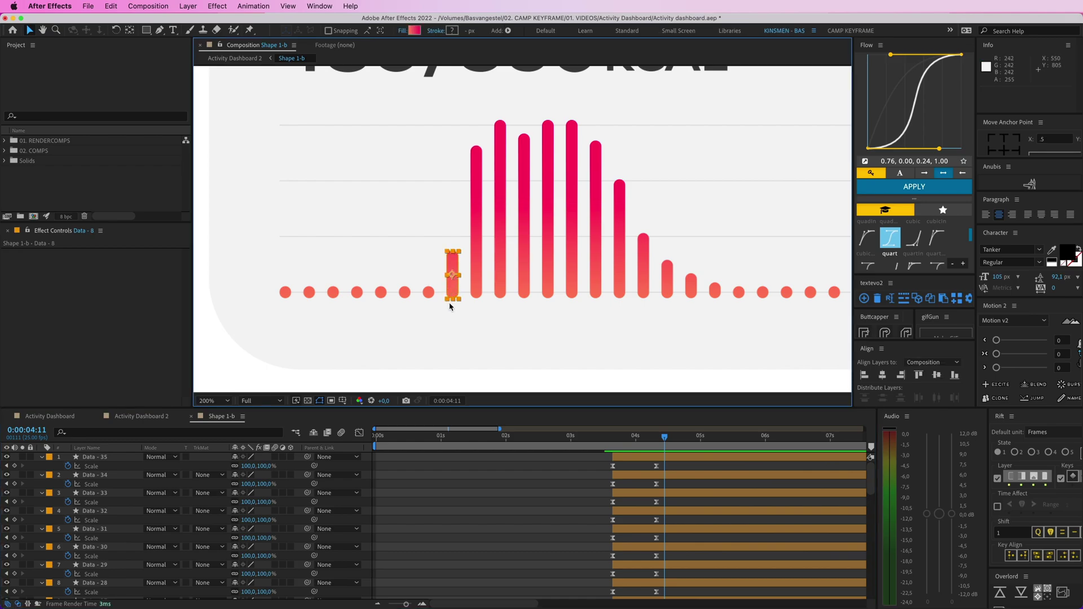
click(556, 534)
scroll(585, 525, down, 10)
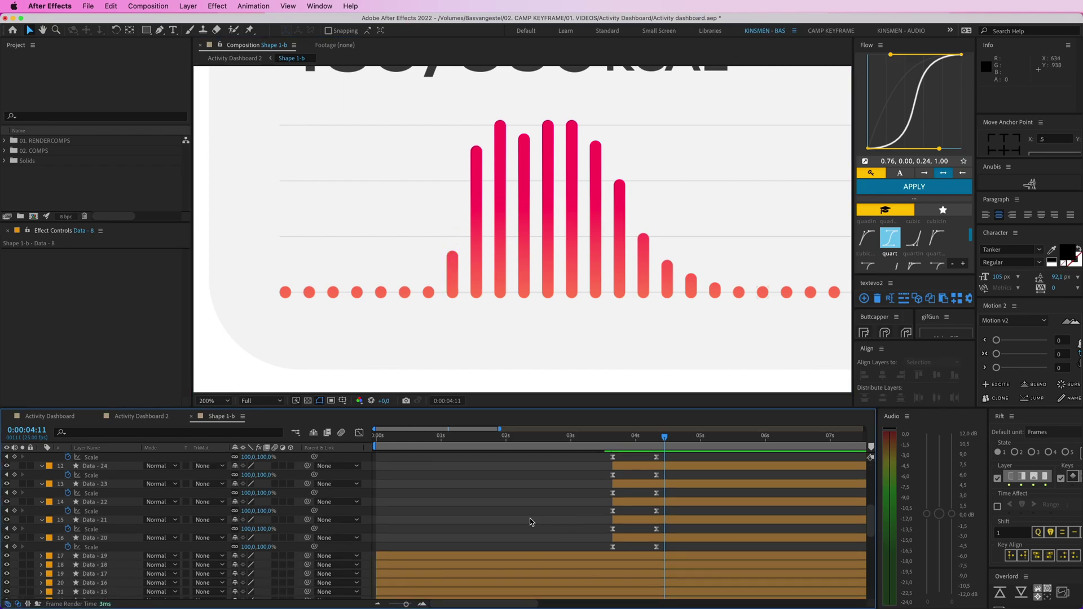
click(501, 261)
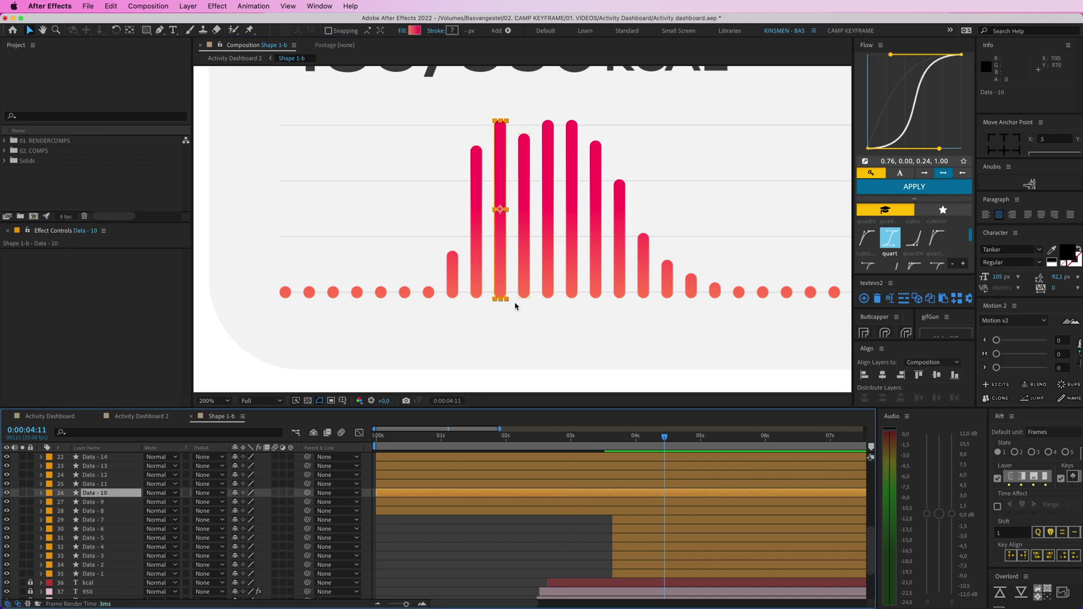
drag(503, 275, 492, 275)
key(super+z)
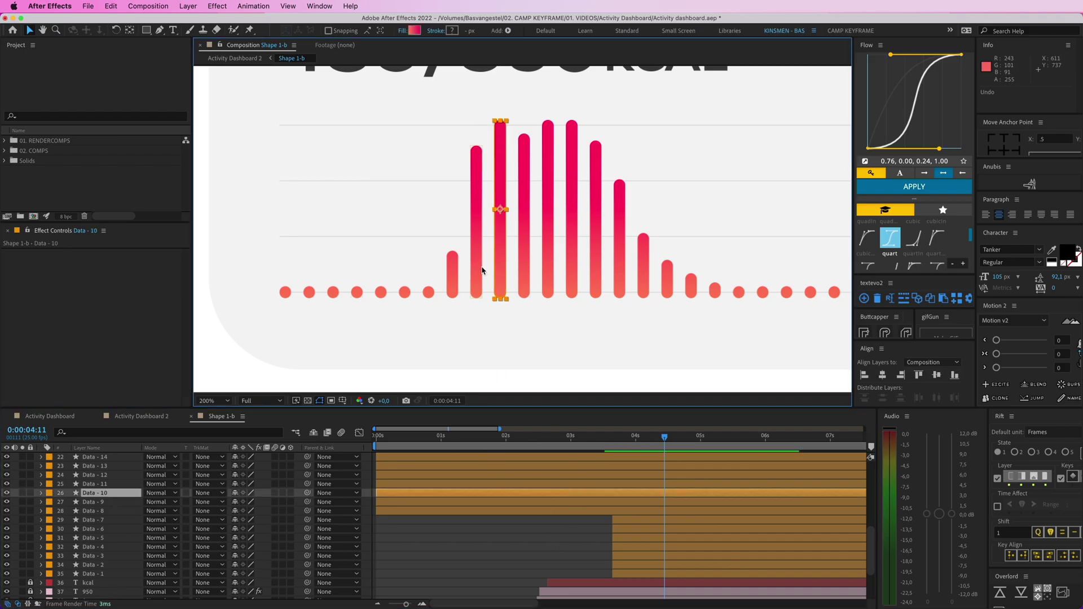
key(period)
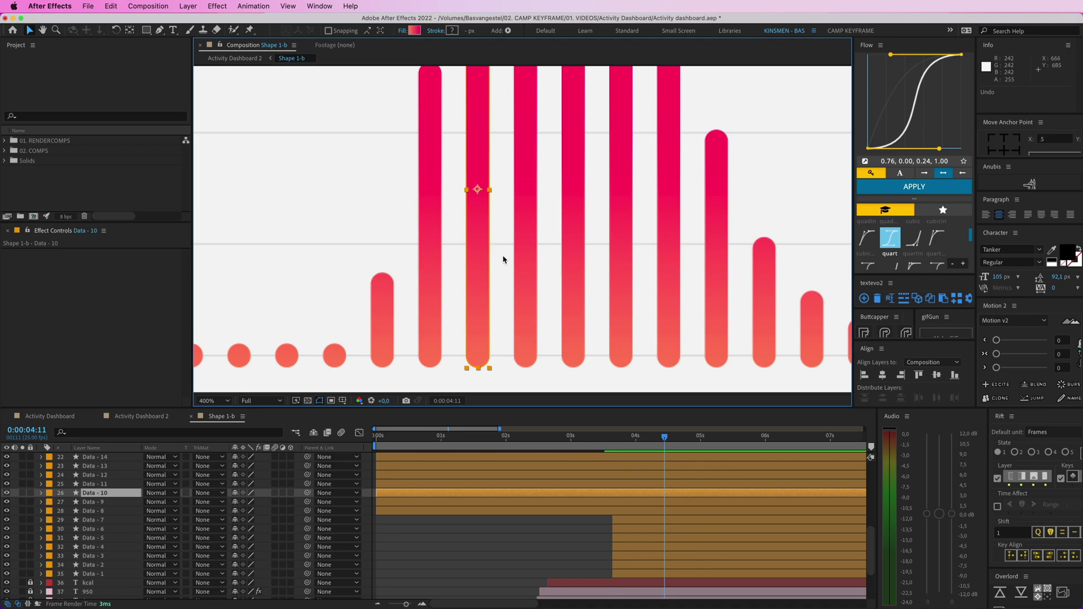
key(comma)
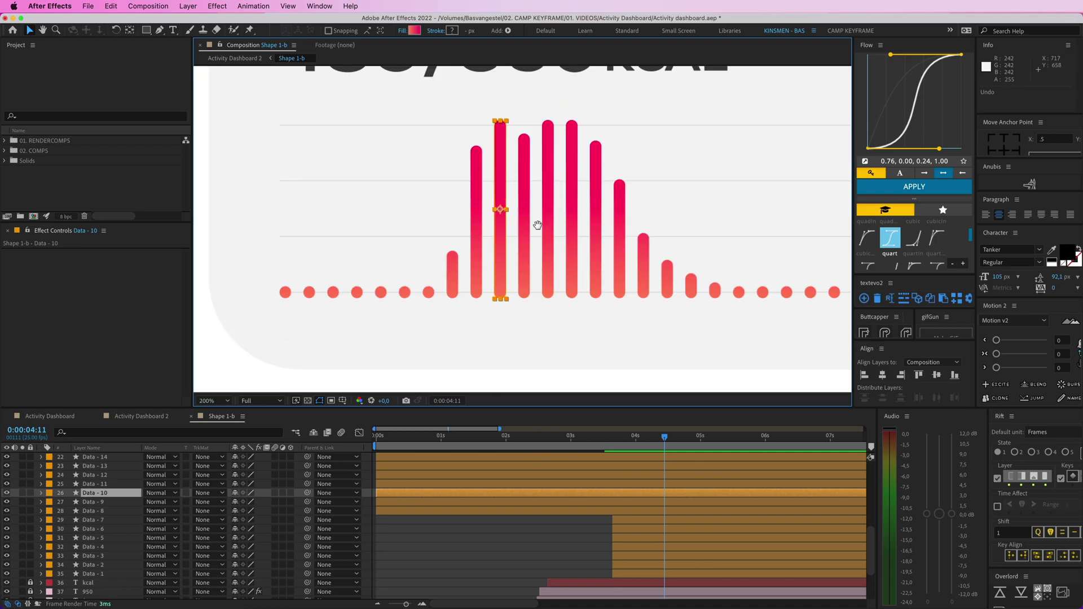
drag(538, 225, 532, 235)
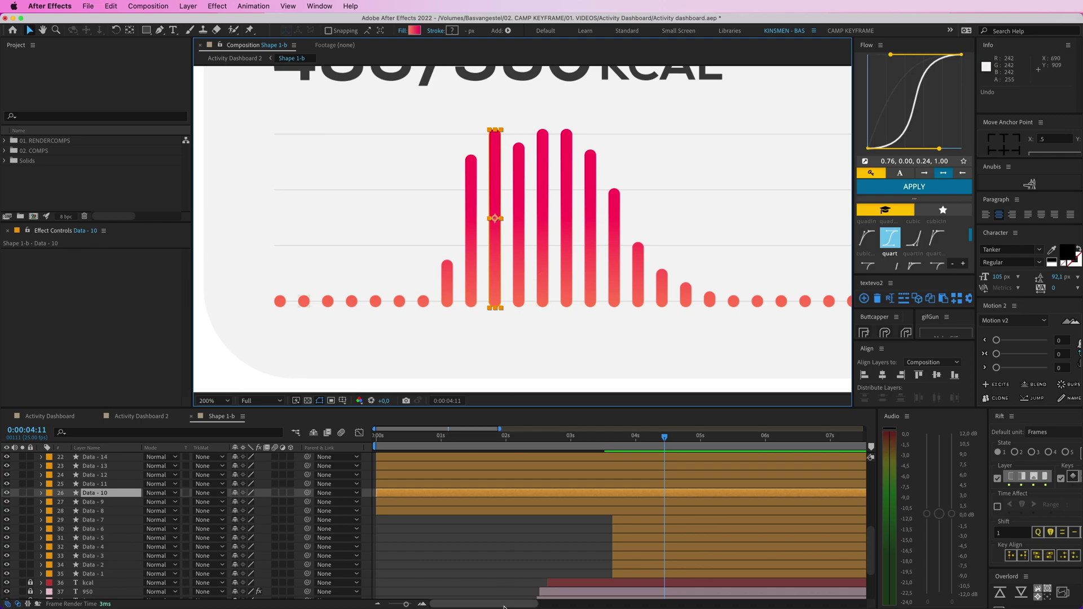
click(502, 560)
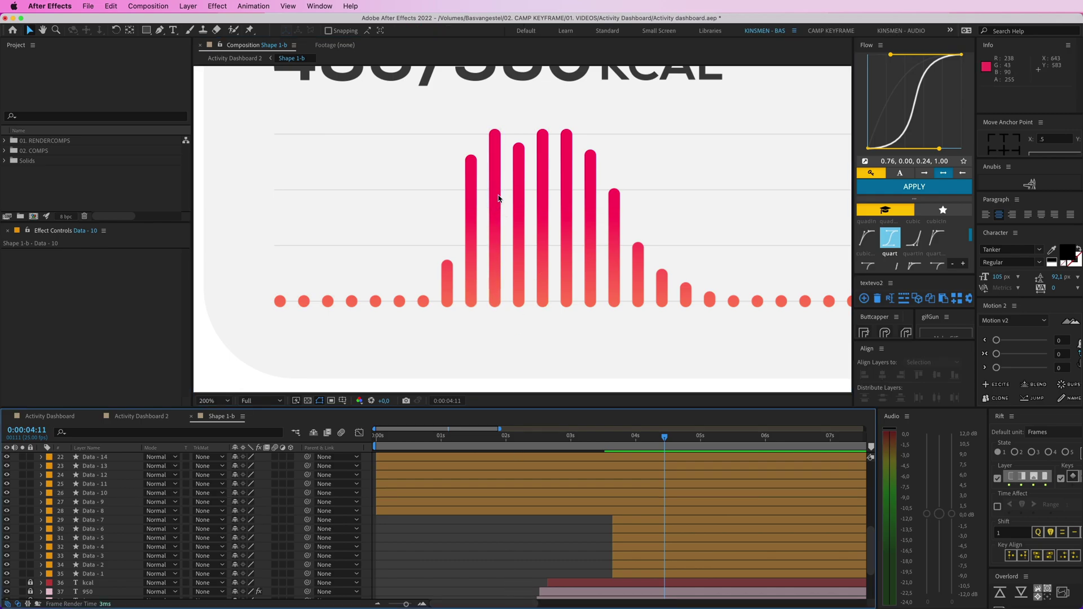
click(499, 176)
click(499, 553)
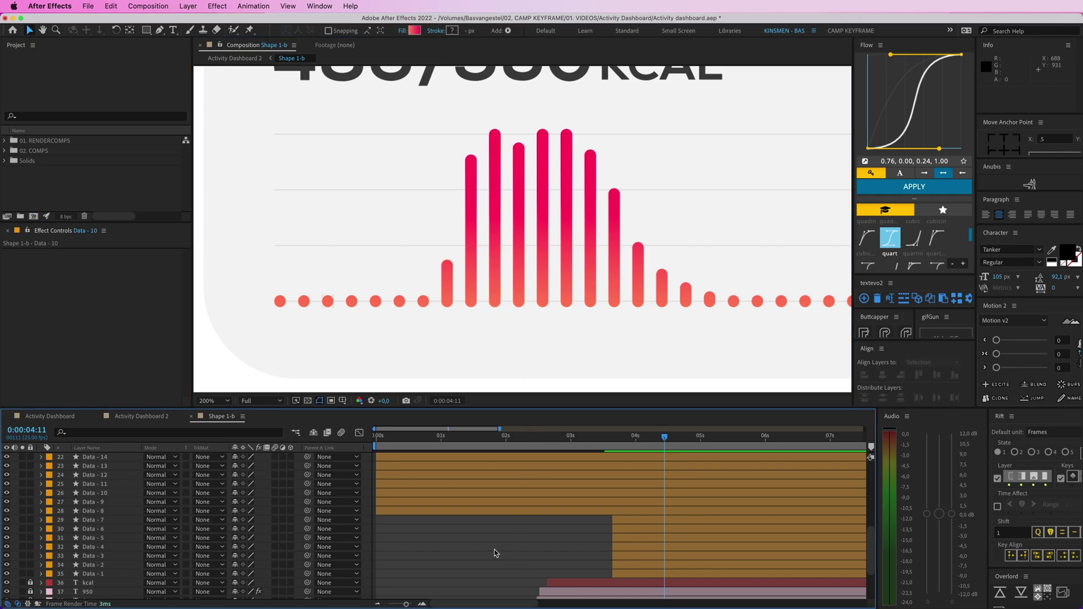
Draw a straight vertical Pen line through the center of the Data - 8 bar, slightly overshooting both of its ends.
click(161, 31)
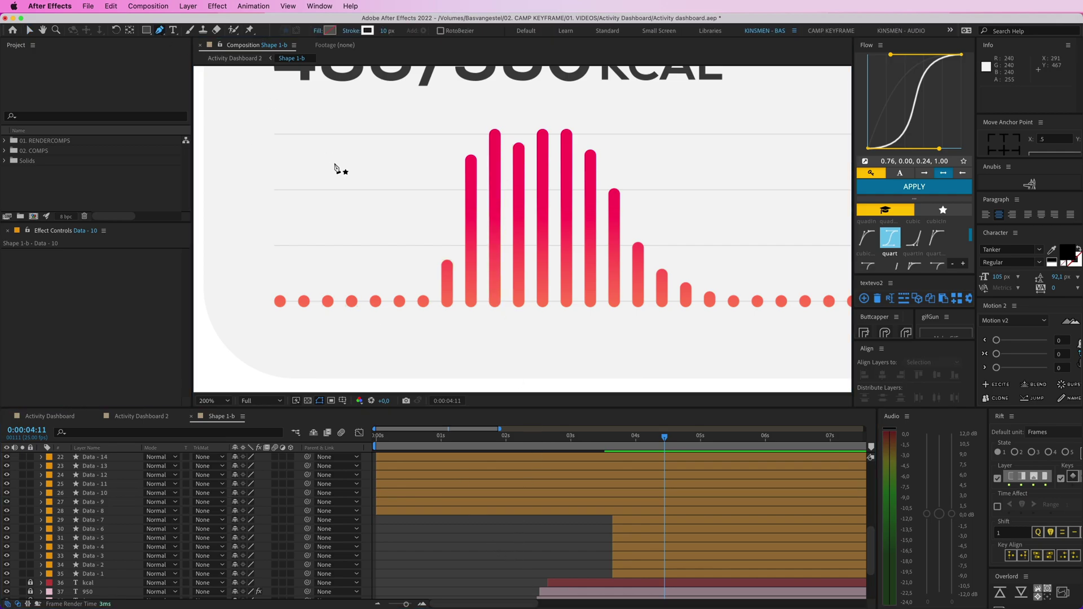
scroll(435, 309, up, 3)
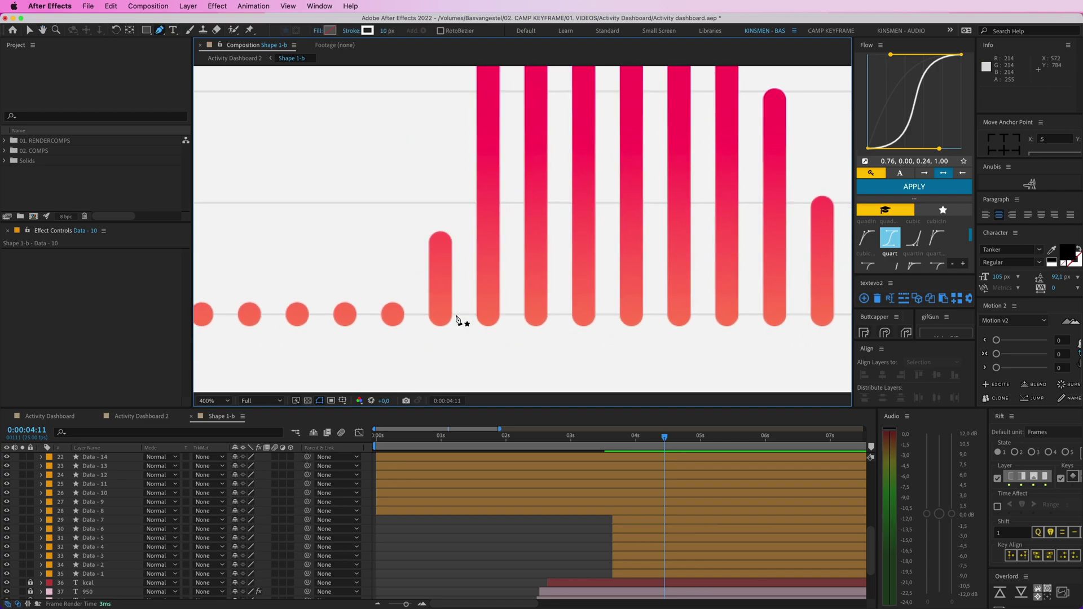
click(441, 330)
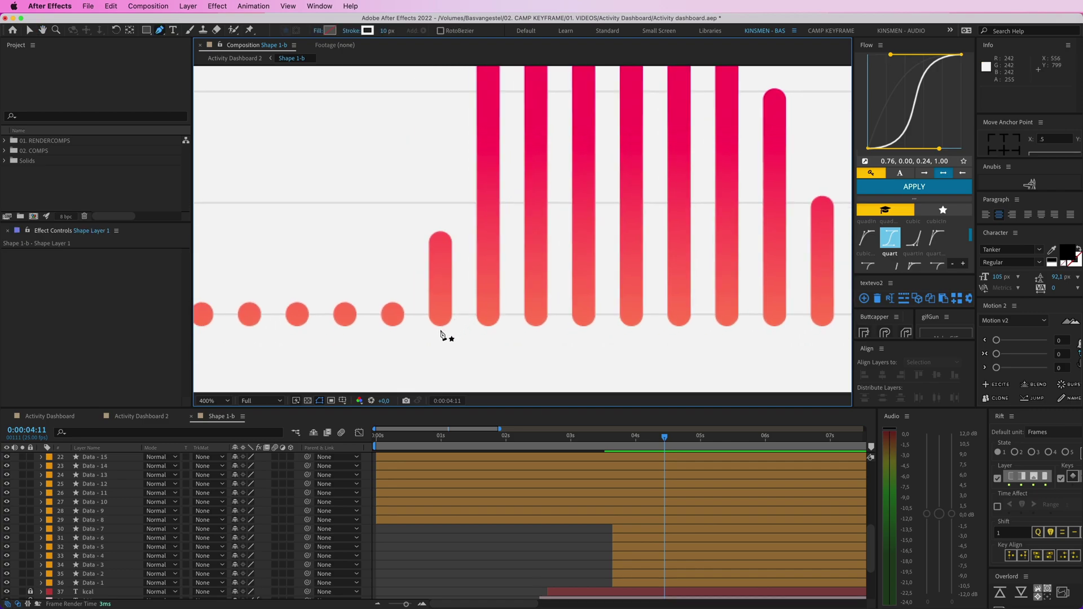
click(440, 226)
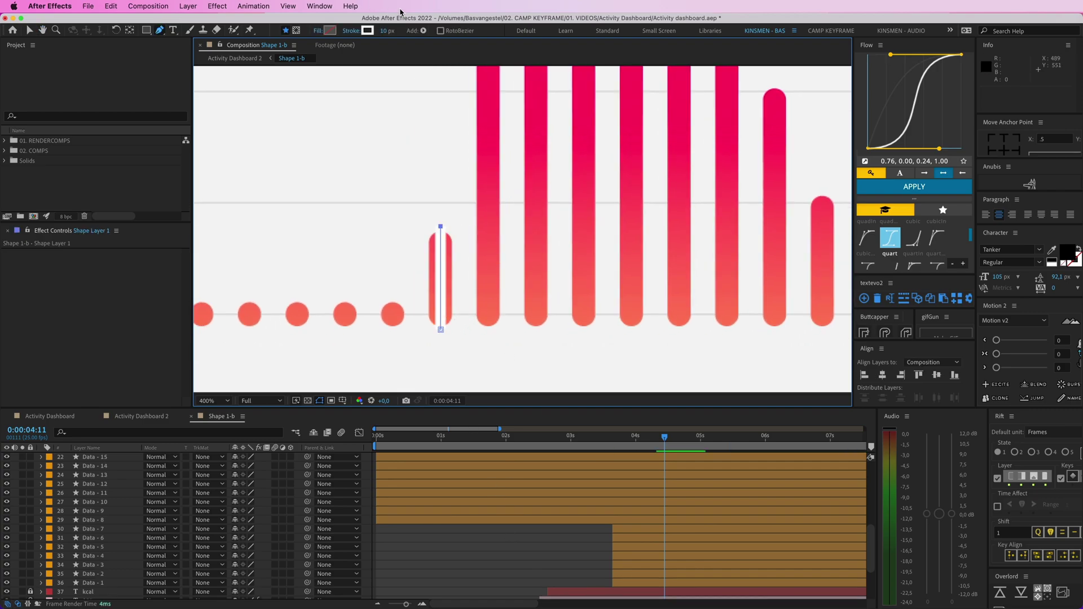
Give the new line a blue stroke and set its width to 22 px so it covers the Data - 8 bar.
click(368, 31)
click(185, 159)
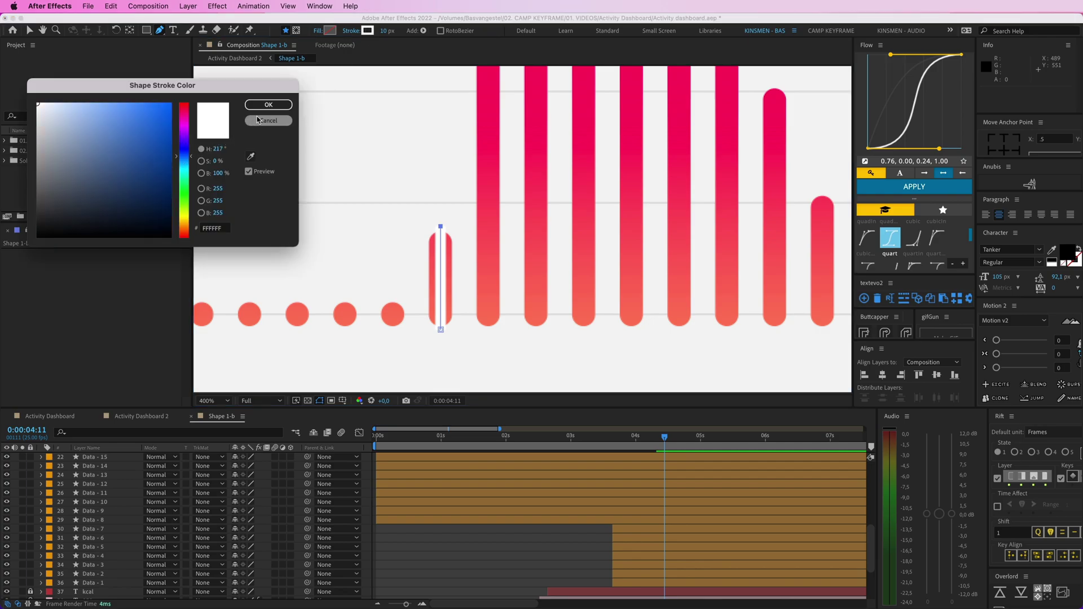
click(140, 124)
click(268, 105)
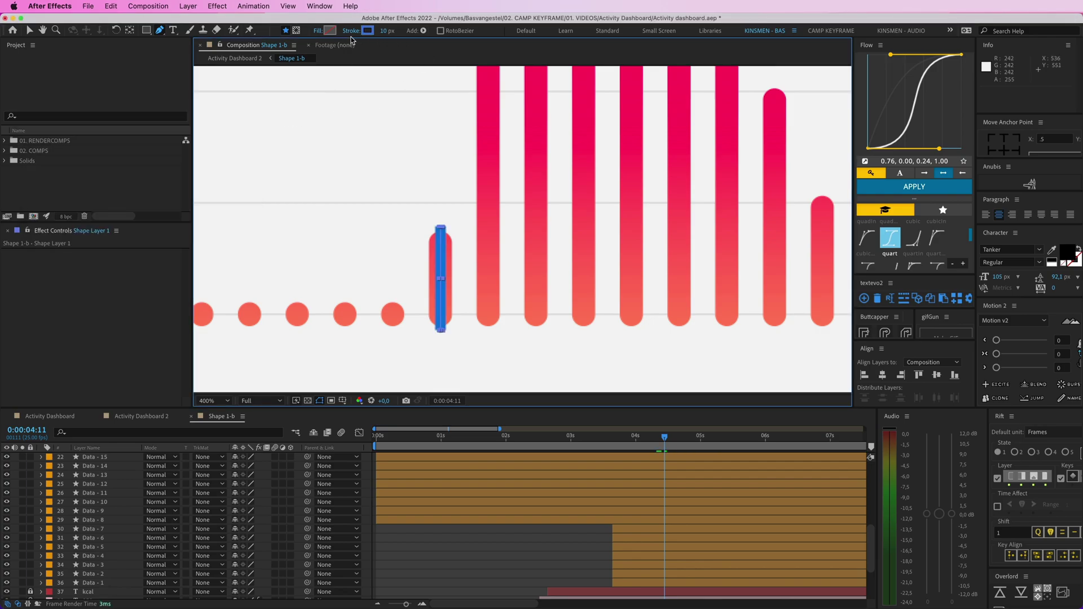
drag(388, 32, 393, 33)
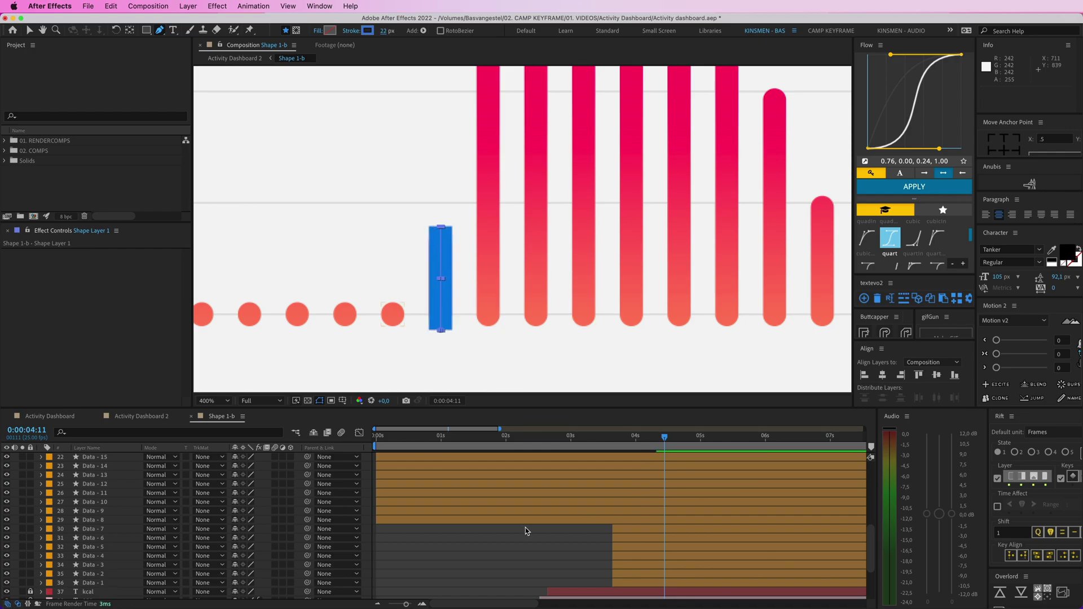
Set the blue line's stroke to Round Cap in Shape Layer 1 and collapse the layer's properties.
scroll(96, 494, up, 7)
click(41, 457)
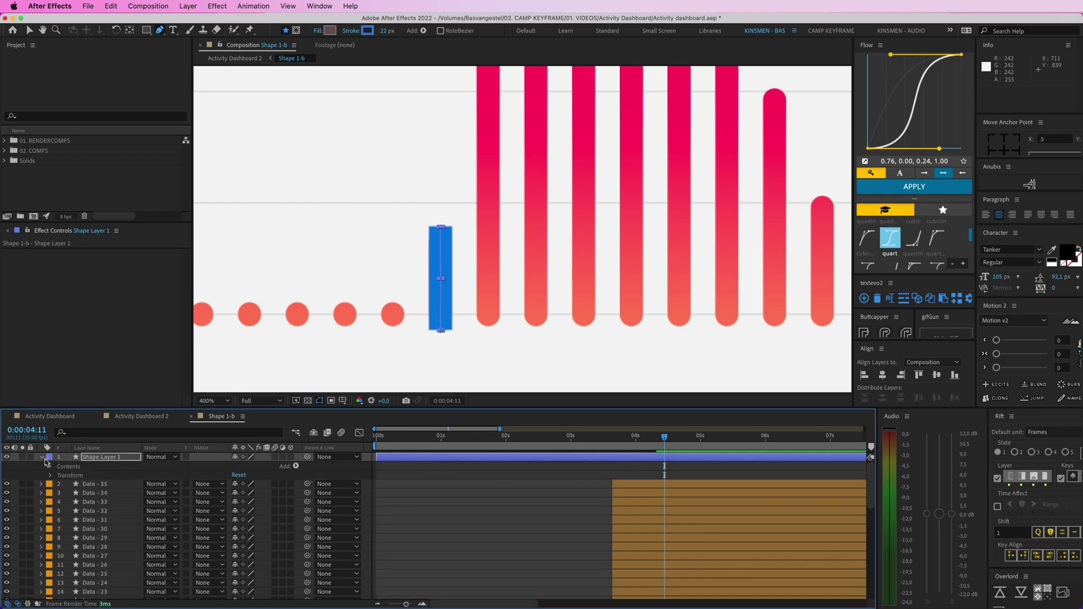
click(52, 468)
click(59, 475)
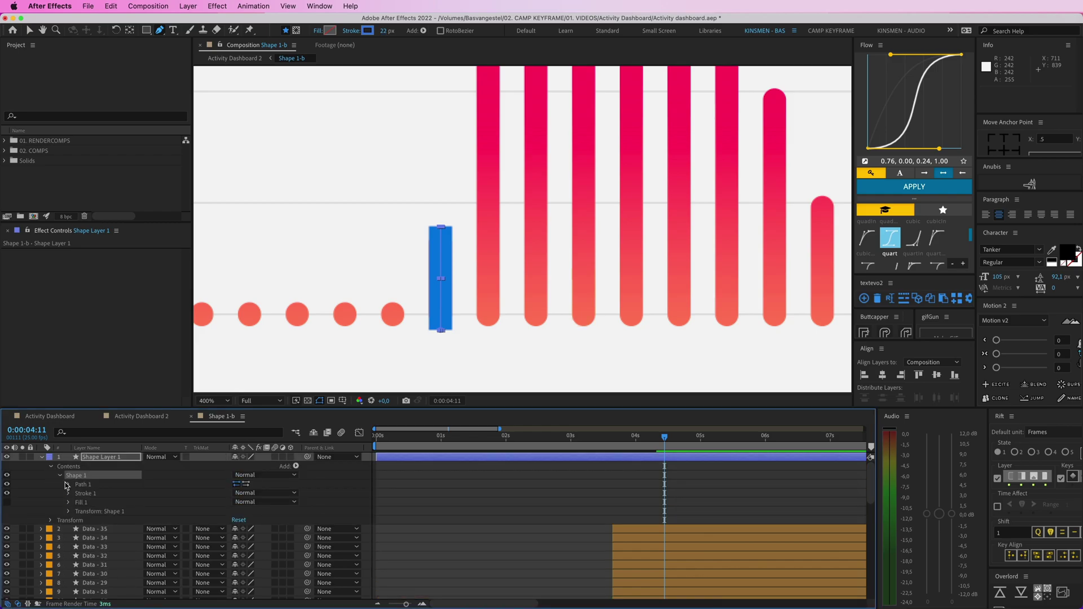
click(68, 494)
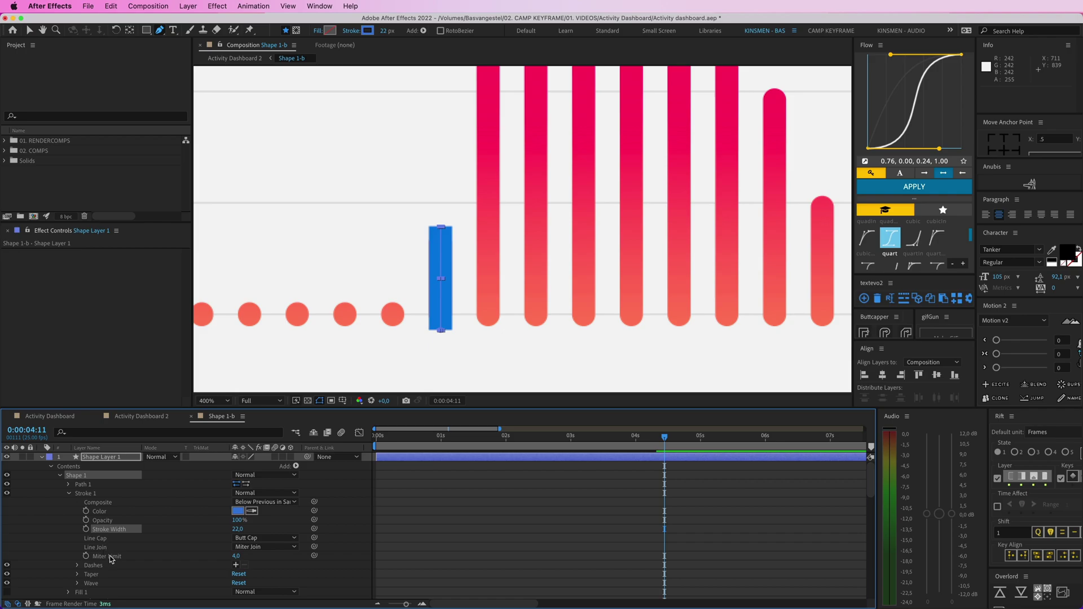
click(103, 539)
click(240, 547)
click(253, 538)
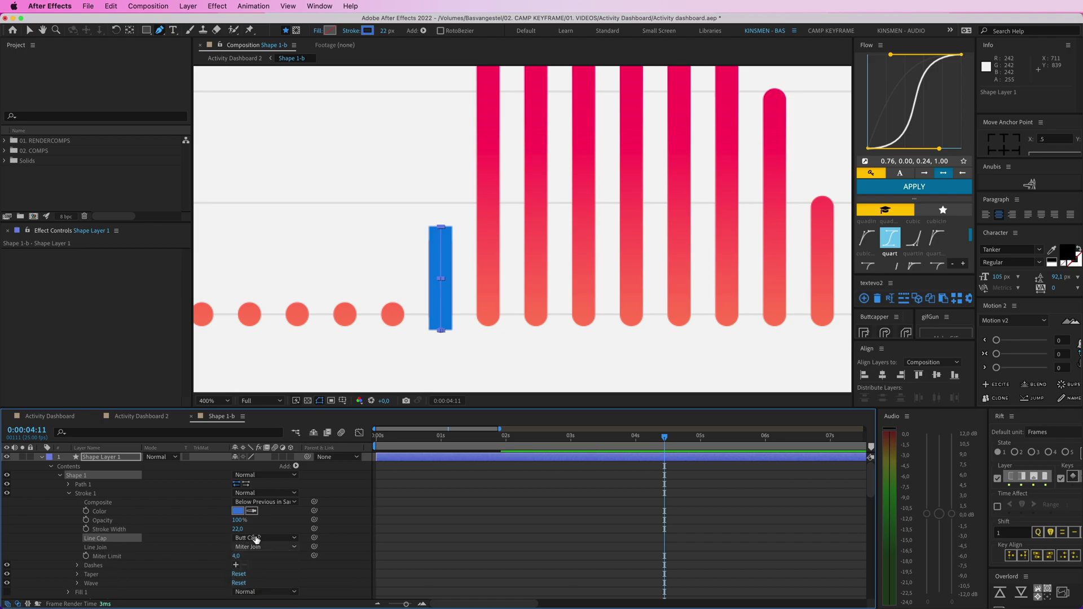
click(264, 537)
click(267, 562)
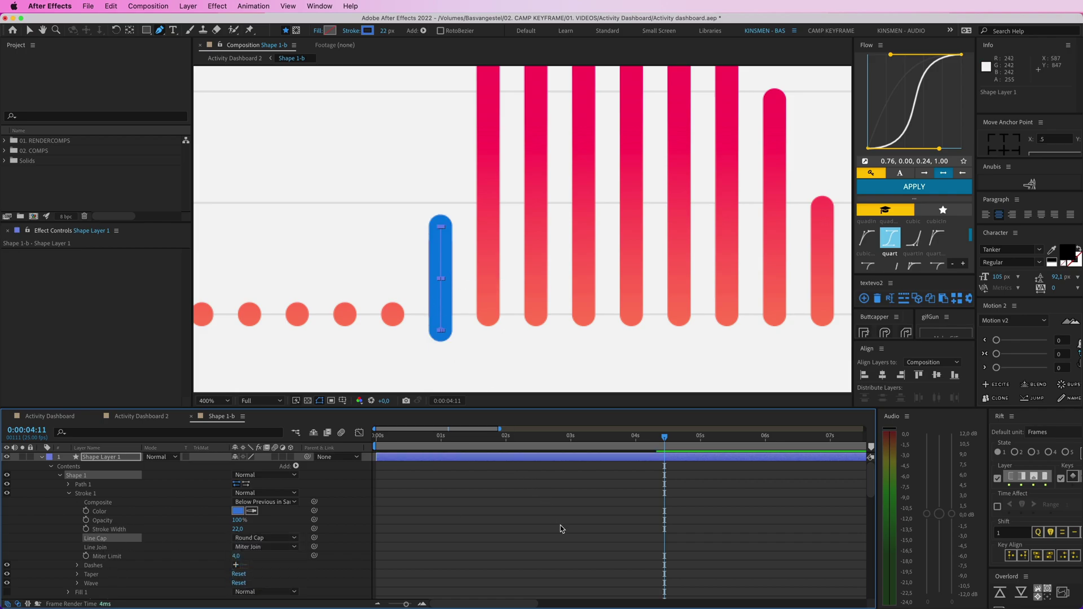
click(479, 516)
click(462, 457)
key(v)
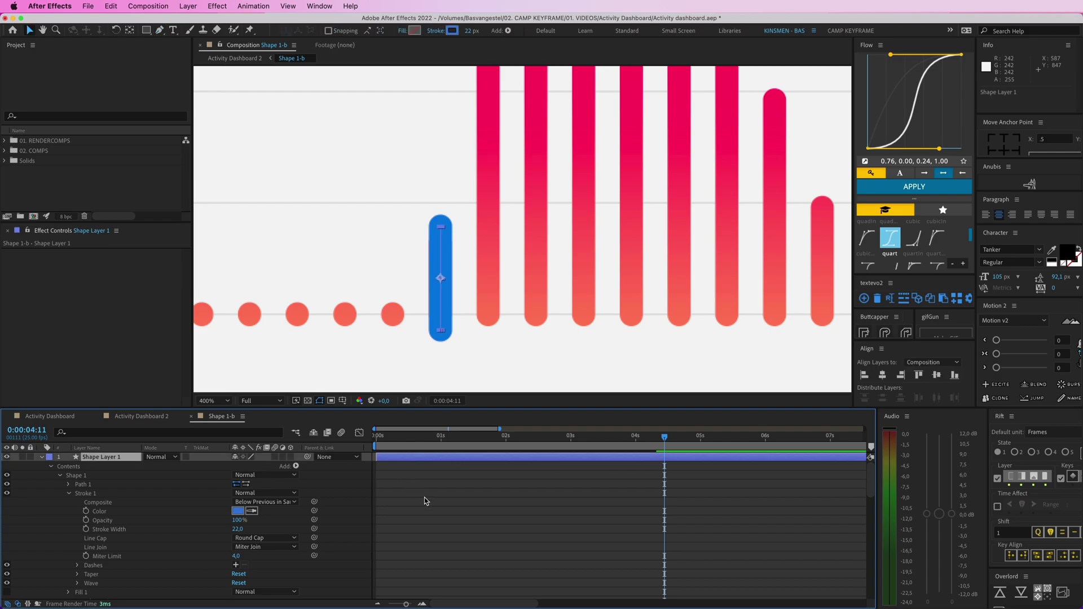
key(u)
click(381, 496)
Duplicate the rounded blue line and place a copy centered over each of the next five bars.
click(435, 458)
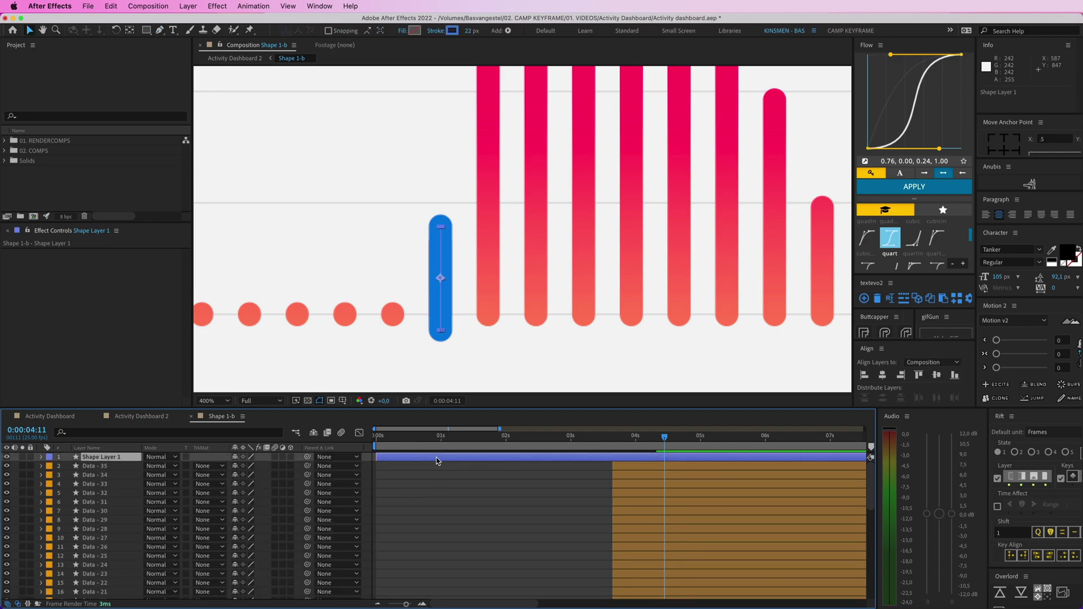
key(ctrl+d)
drag(440, 276, 486, 279)
key(ctrl+d)
drag(507, 278, 536, 277)
drag(540, 278, 458, 285)
key(ctrl+d)
key(super+d)
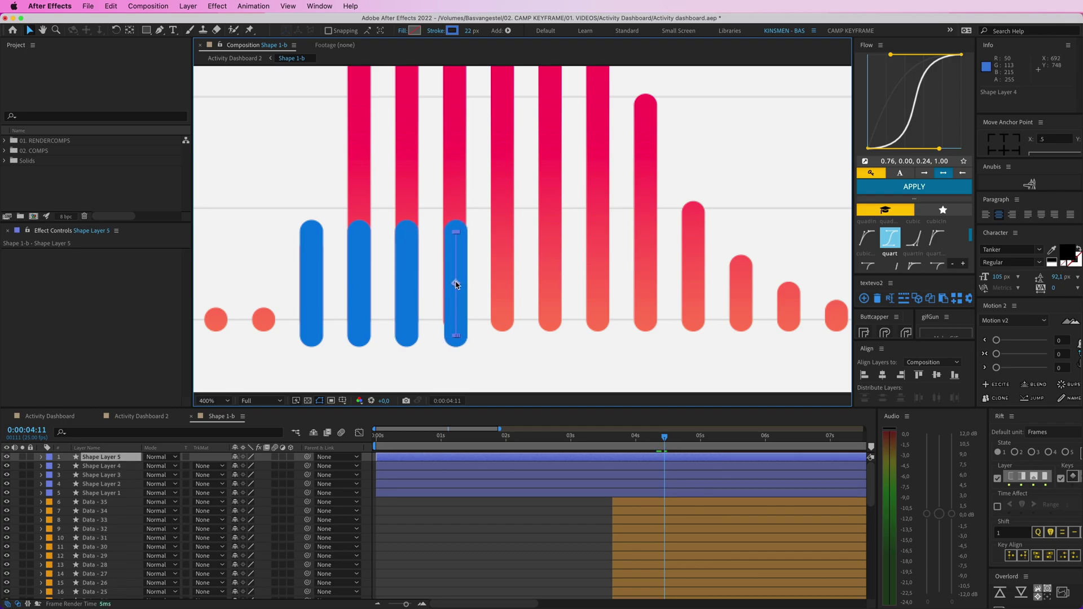
key(super+z)
key(ctrl+d)
drag(456, 285, 551, 284)
key(ctrl+d)
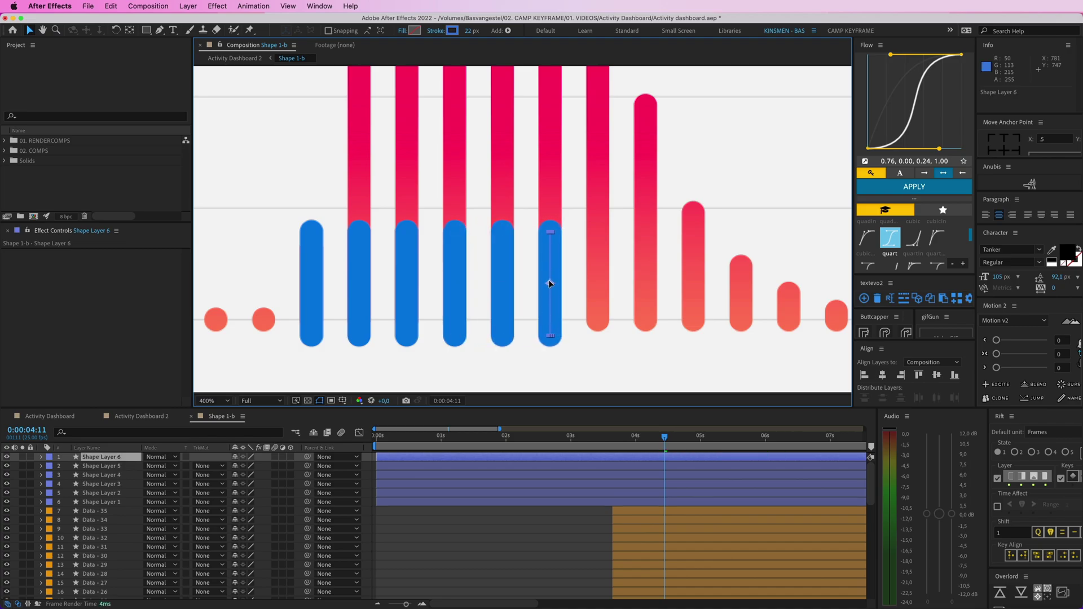
Align the latest copy and add five more line duplicates over the following bars, up to Shape Layer 11.
key(Right)
key(shift+Right)
key(Left)
key(Left)
key(Left)
key(Left)
key(Left)
drag(551, 282, 659, 291)
key(ctrl+d)
key(ctrl+d)
key(space)
key(ctrl+d)
key(ctrl+d)
key(ctrl+d)
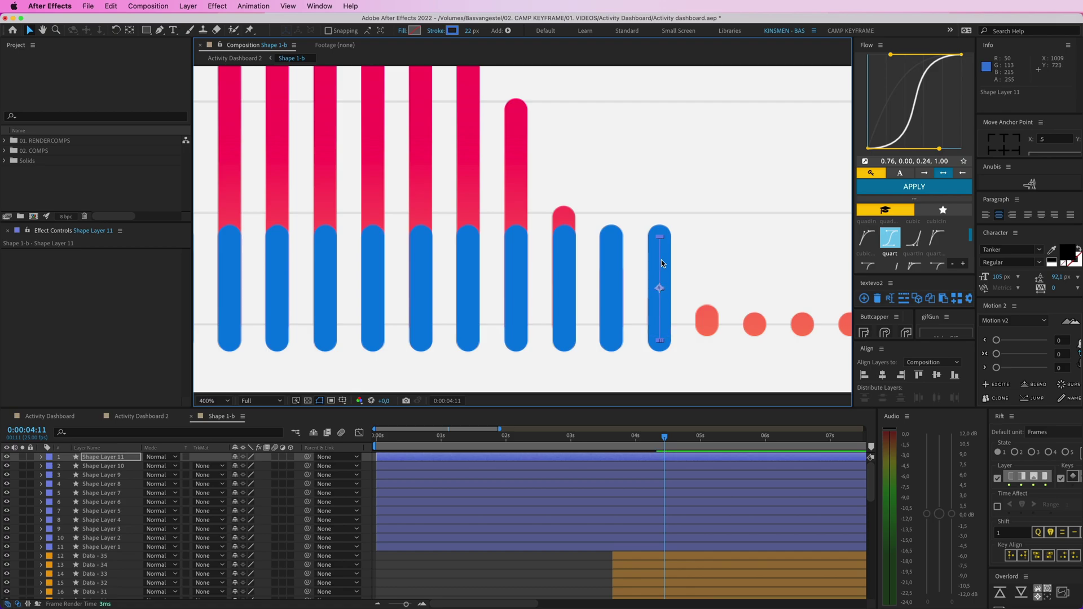
Shorten the Shape Layer 11 and Shape Layer 10 lines from their upper points to match the short bars beneath.
key(g)
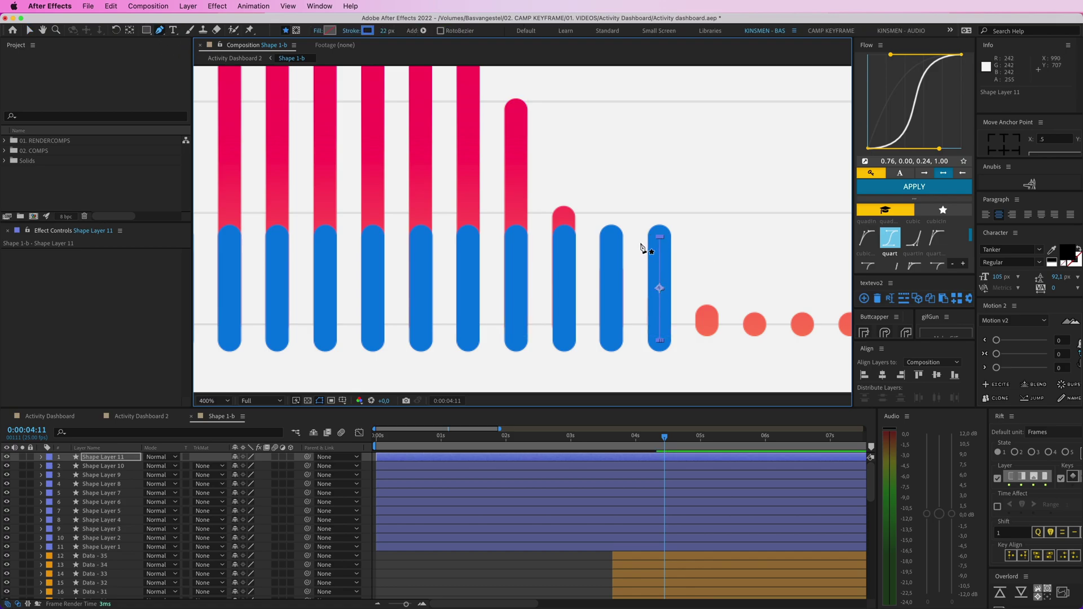
drag(660, 236, 661, 261)
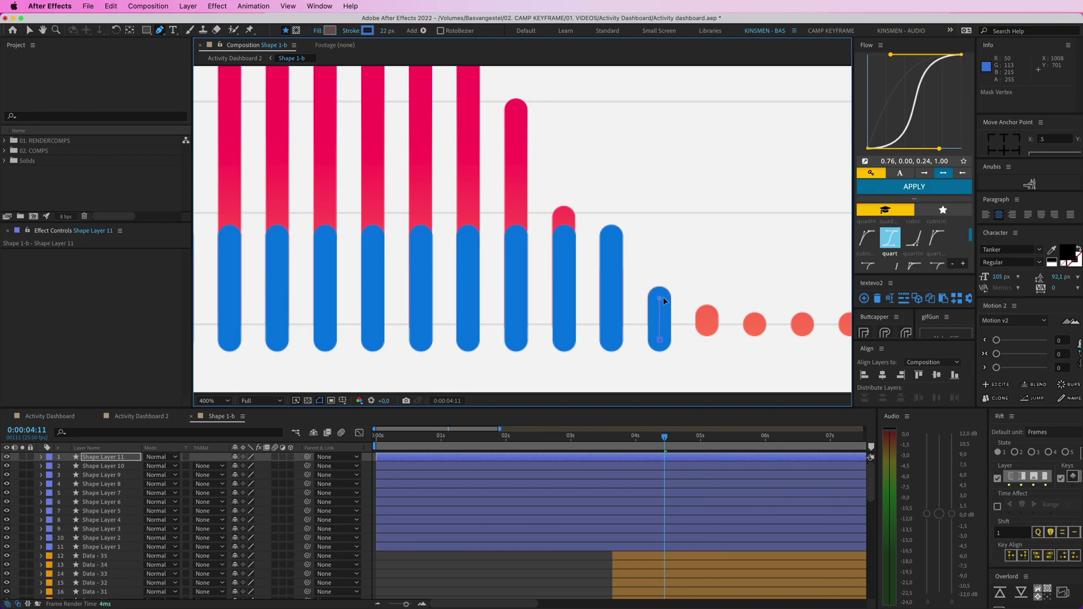
click(614, 248)
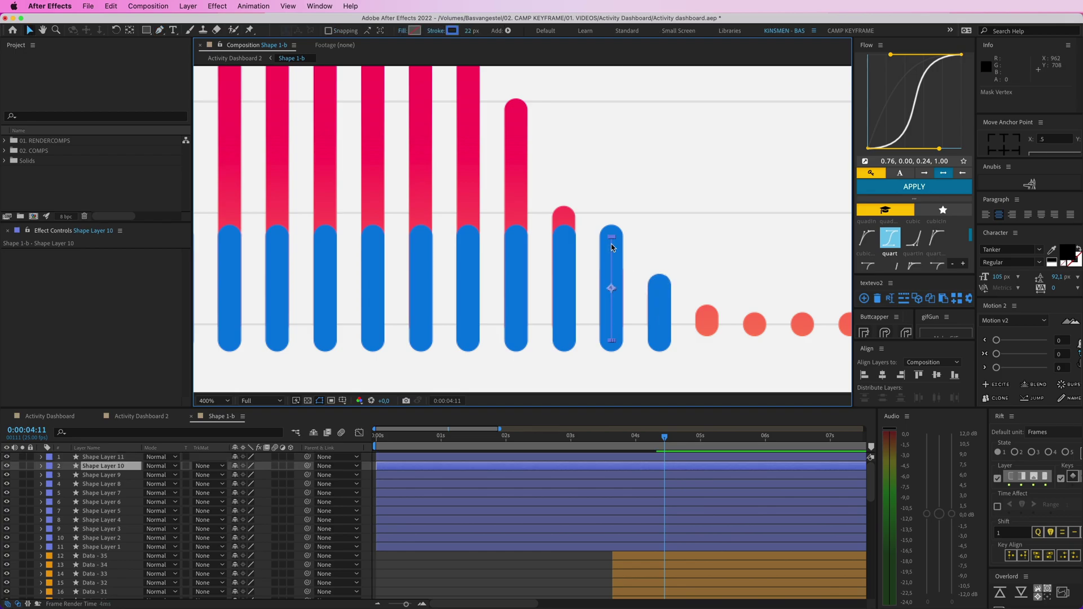
drag(612, 232, 614, 266)
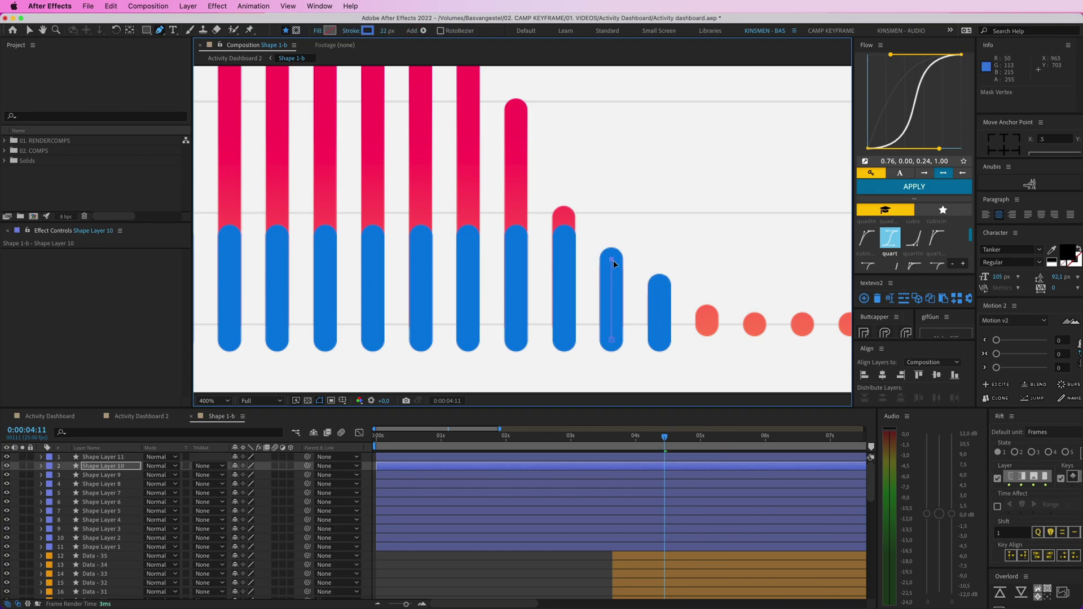
Extend the upper points of the Shape Layer 9 and Shape Layer 8 lines to just cover their bars.
key(v)
click(565, 253)
key(g)
drag(565, 236, 565, 209)
key(v)
scroll(529, 229, up, 5)
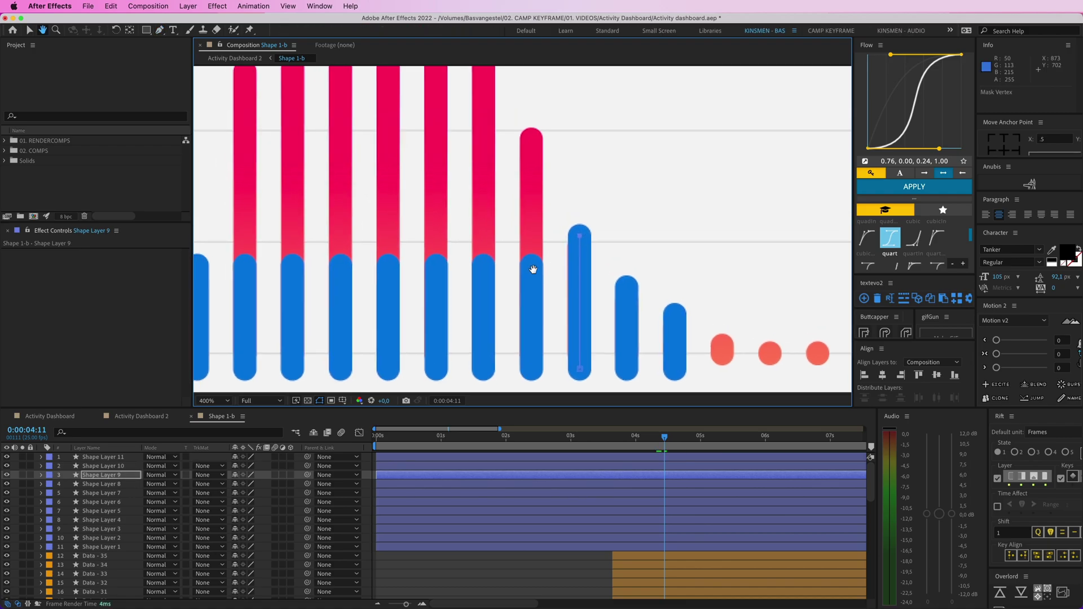
click(540, 301)
key(g)
drag(537, 301, 537, 164)
key(v)
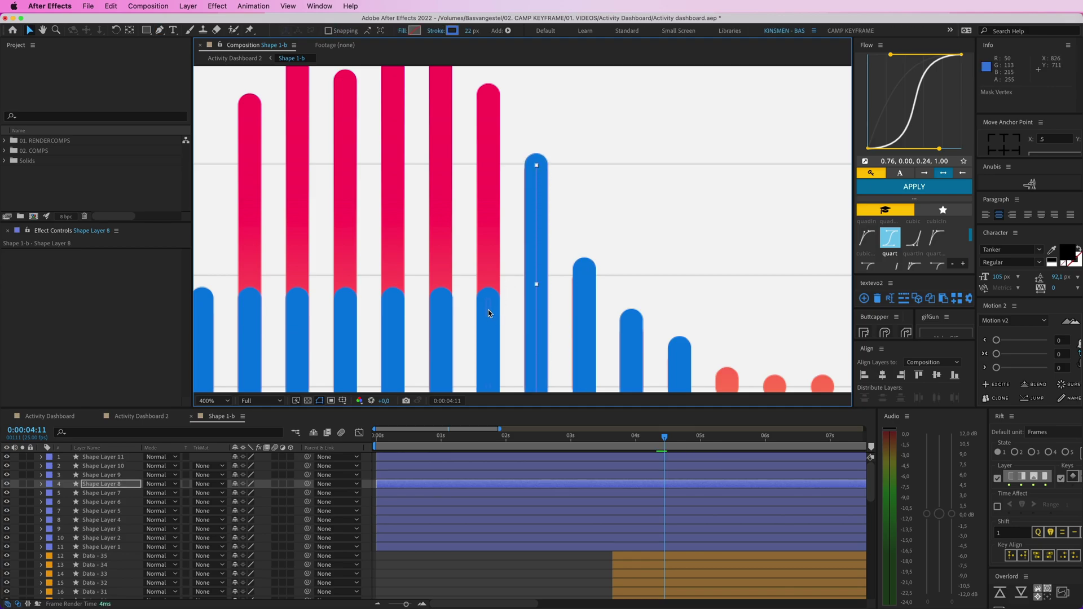
Raise the upper points of the Shape Layer 7 and Shape Layer 6 lines to cover their bars' tops.
click(489, 309)
key(g)
drag(489, 302, 498, 85)
drag(457, 211, 514, 284)
key(v)
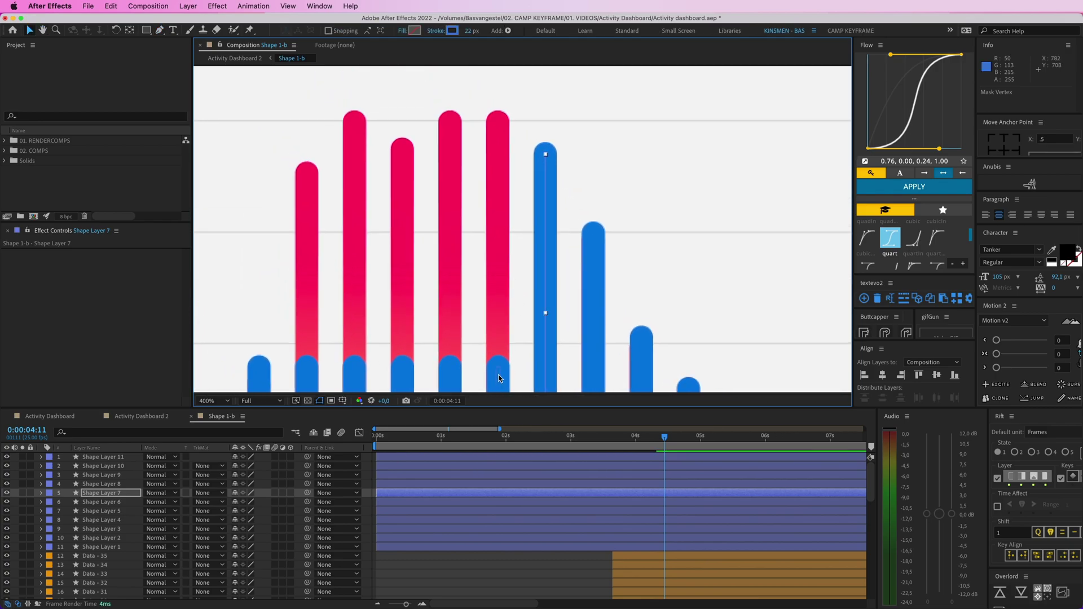
click(500, 377)
key(g)
drag(499, 367, 500, 151)
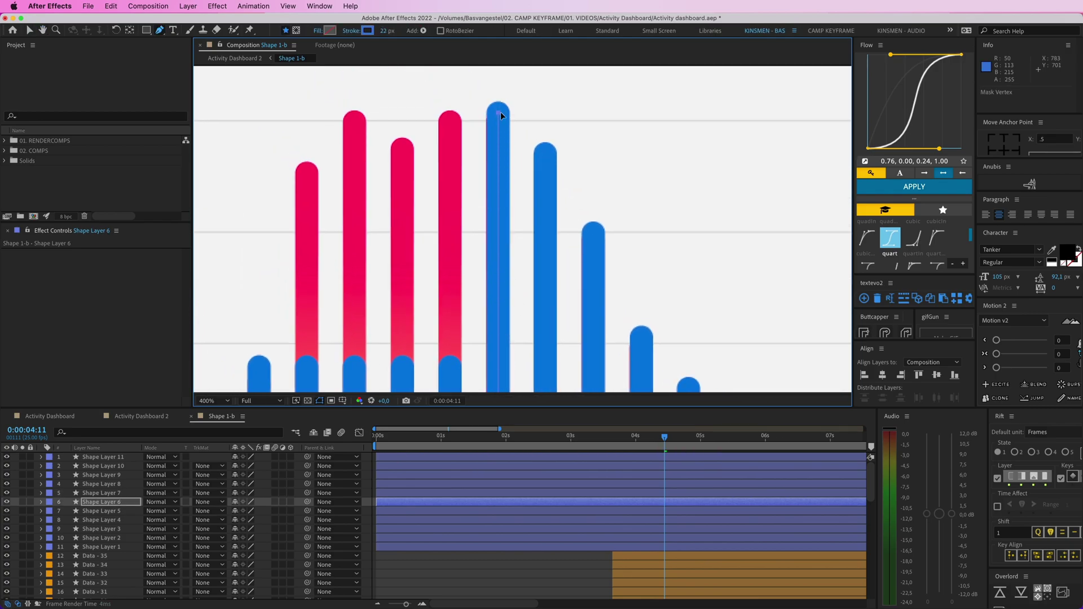
Lengthen the Shape Layer 5 and Shape Layer 4 lines upward until they cover their full bars.
key(v)
click(450, 371)
key(g)
drag(450, 370, 451, 113)
key(v)
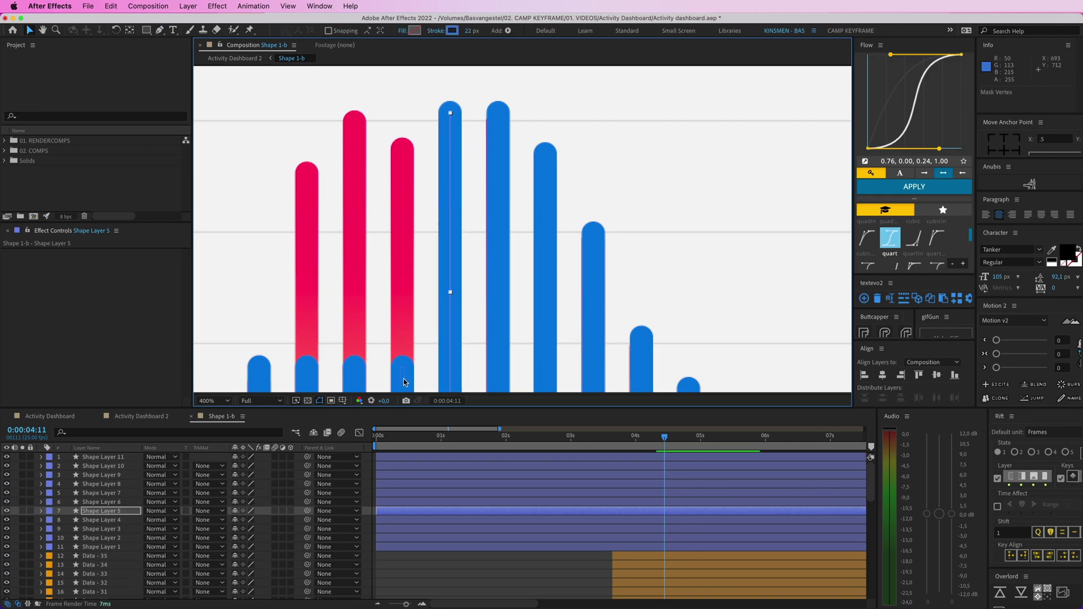
click(404, 378)
key(g)
drag(402, 375, 405, 142)
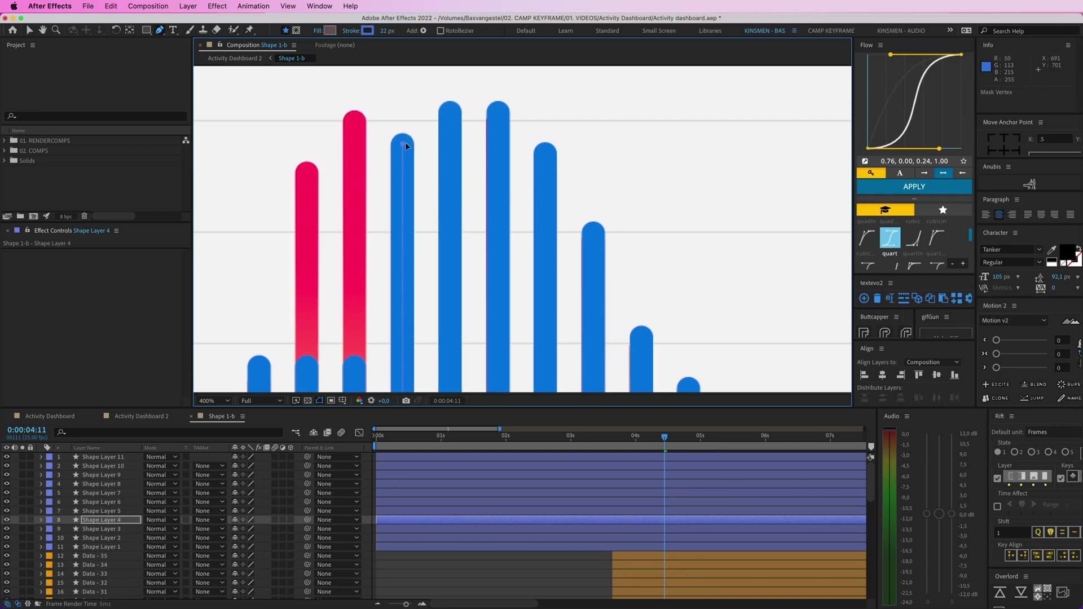
Extend the Shape Layer 3 and Shape Layer 2 lines upward to cover the remaining two tall bars.
key(v)
click(354, 374)
key(g)
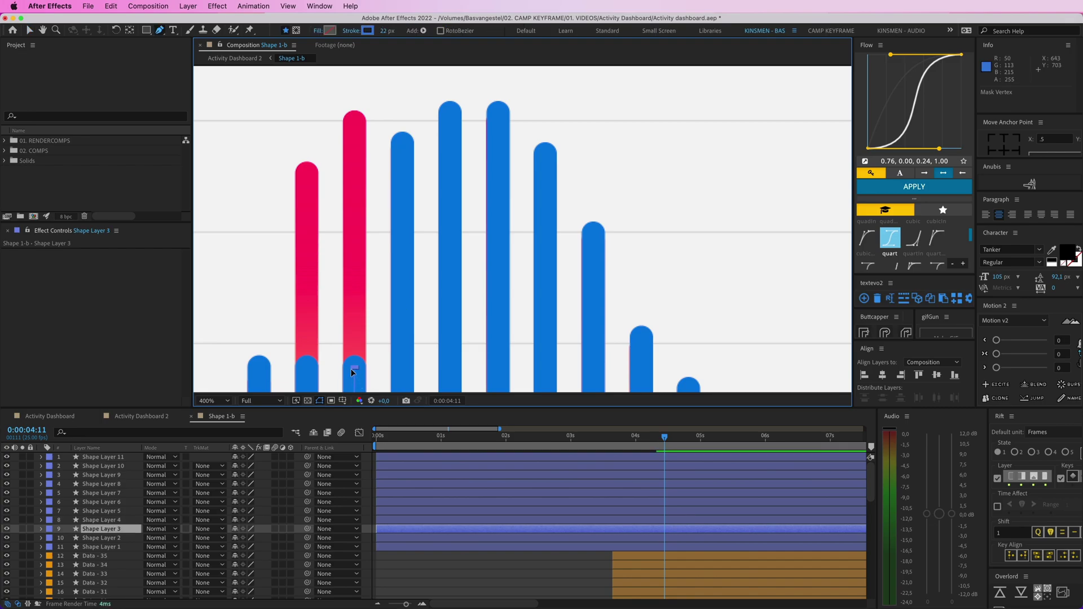
drag(354, 368, 354, 113)
key(h)
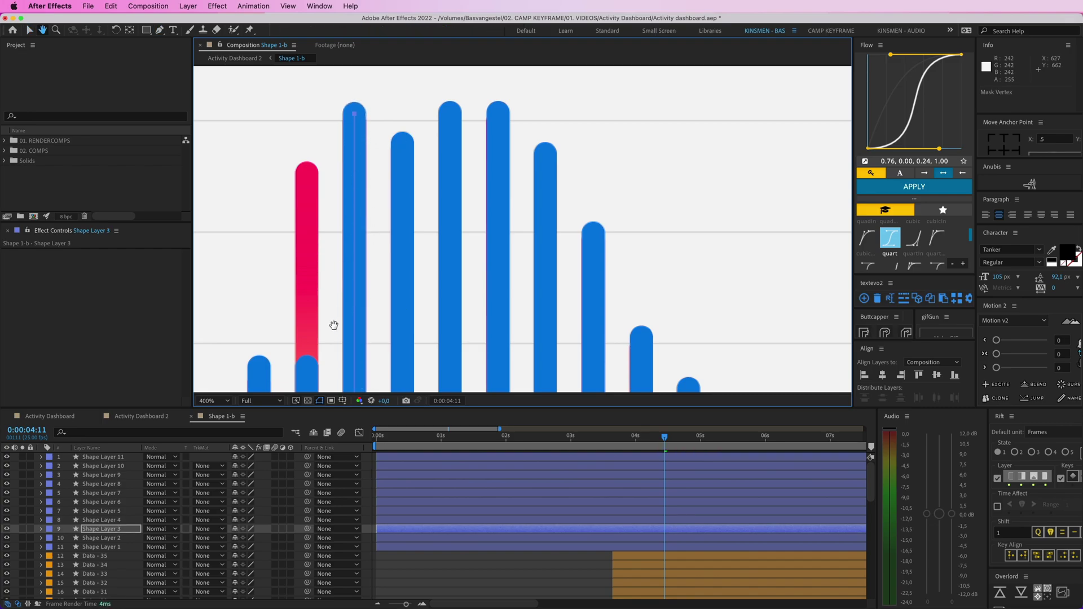
drag(334, 325, 420, 274)
key(v)
click(391, 326)
key(g)
drag(394, 323, 397, 123)
Fine-tune the upper end of the Shape Layer 1 line over the Data - 8 bar and deselect it.
key(space)
drag(371, 306, 429, 269)
key(v)
click(428, 309)
key(g)
key(v)
click(520, 385)
key(comma)
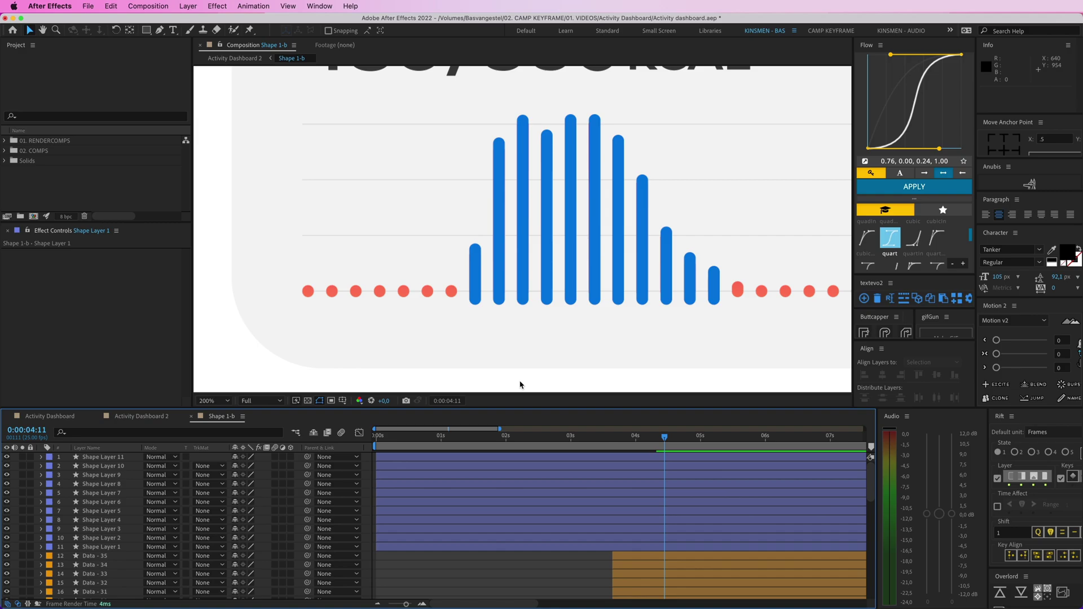
Add Trim Paths to Shape Layer 11 and set an End keyframe at 100% at 4:11.
click(90, 461)
click(40, 457)
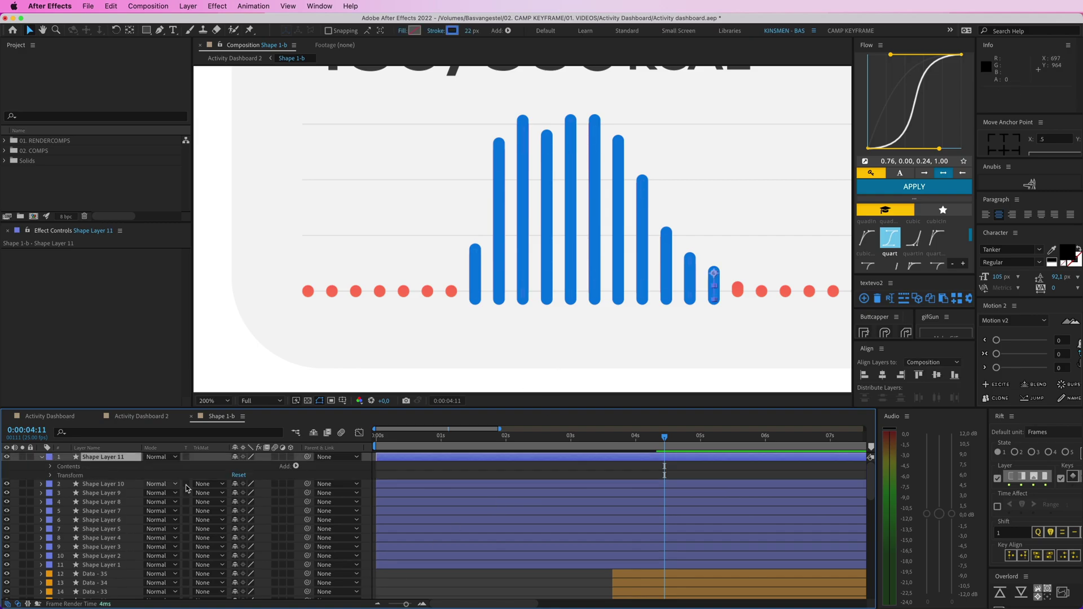
click(295, 466)
click(332, 553)
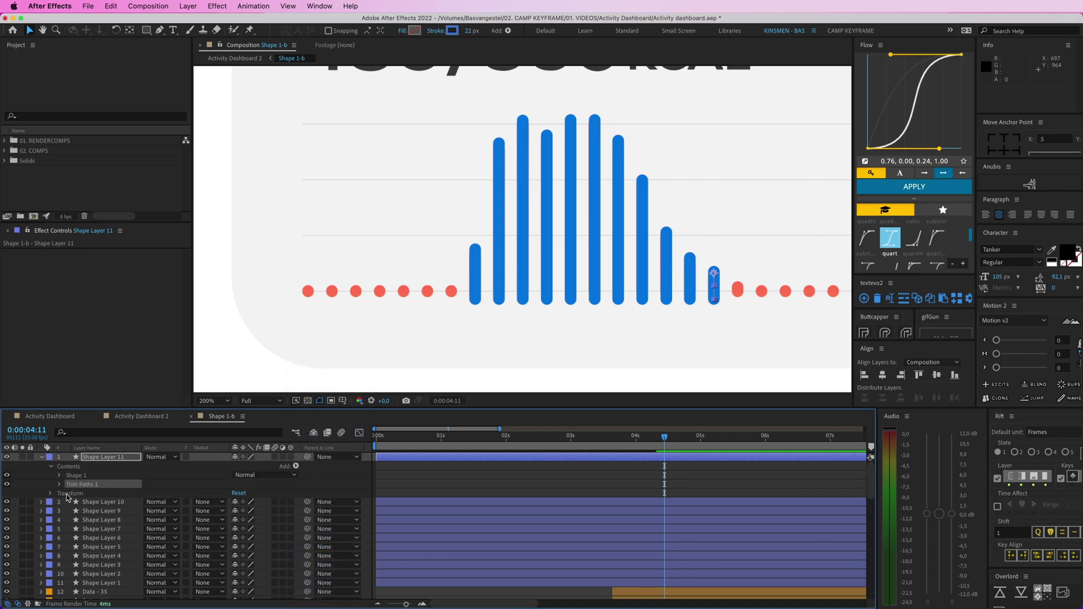
click(60, 484)
click(77, 502)
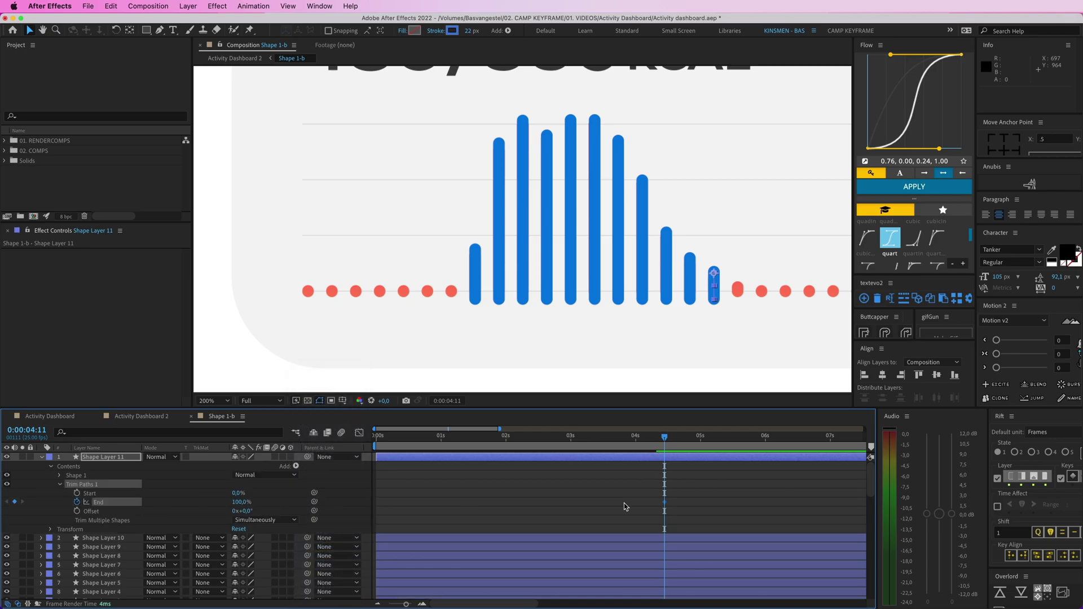
Set Shape Layer 11's Trim Paths End to 0% at 3:22.
drag(665, 440, 629, 444)
click(242, 502)
text(0)
key(Return)
key(space)
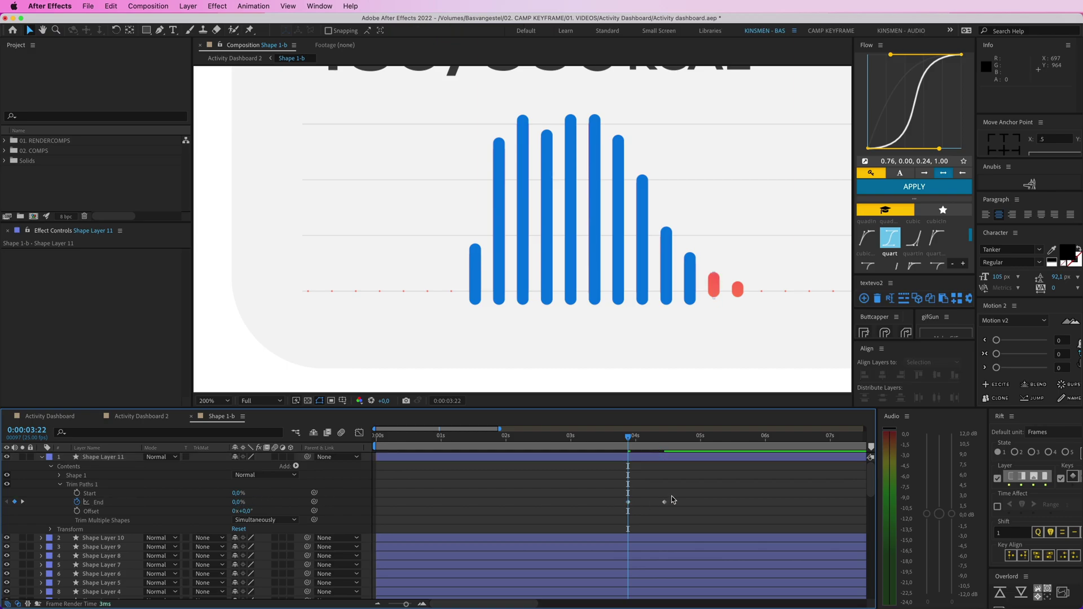
Apply the quart Flow curve to both End keyframes and move the last one a few frames earlier.
drag(623, 497, 692, 514)
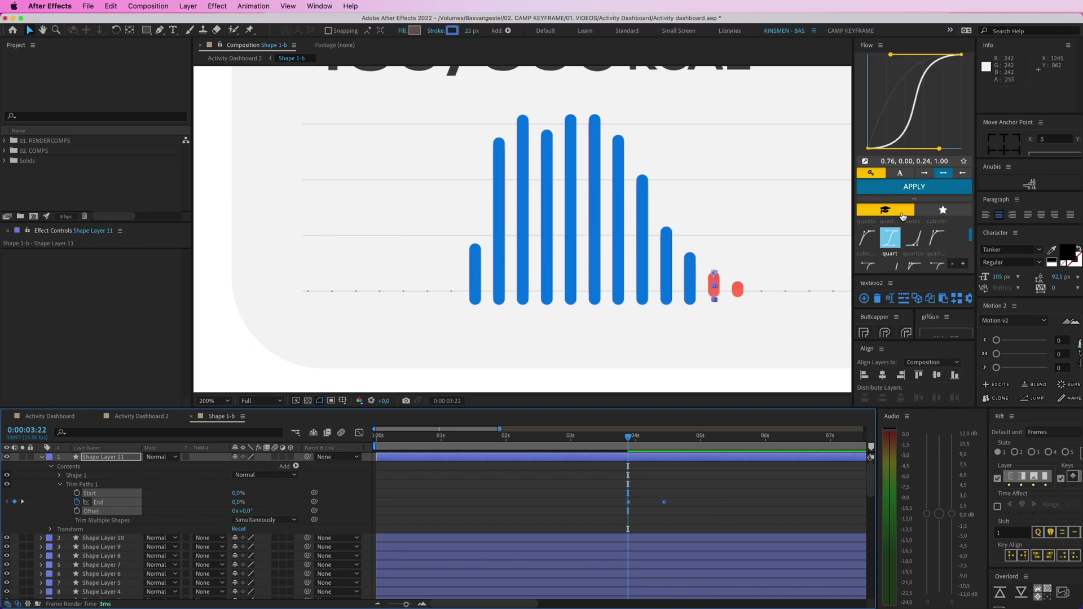
click(911, 186)
click(698, 493)
key(space)
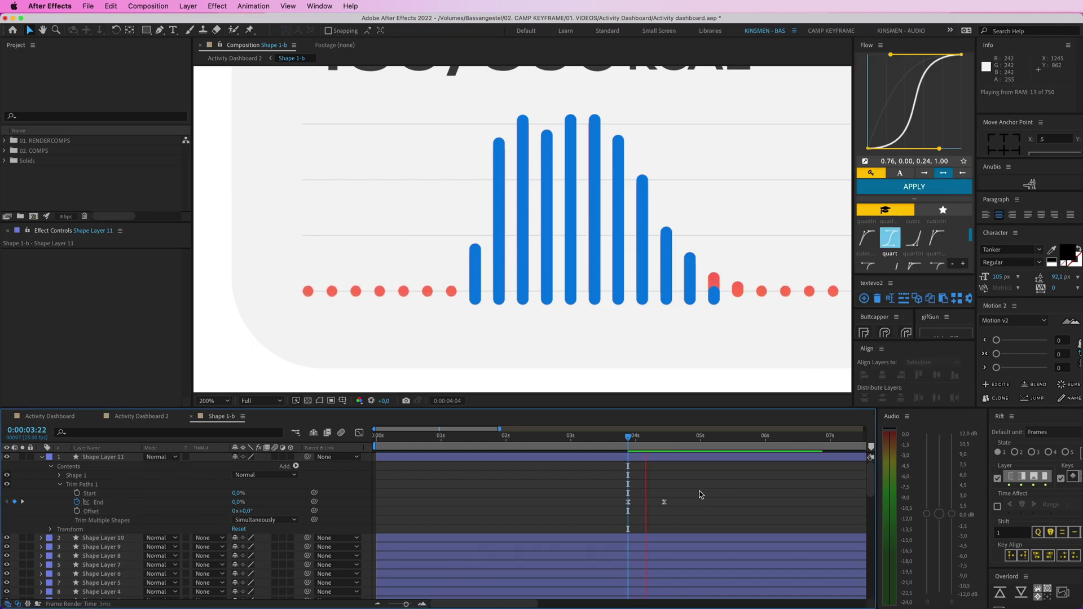
key(space)
drag(664, 503, 657, 503)
click(664, 499)
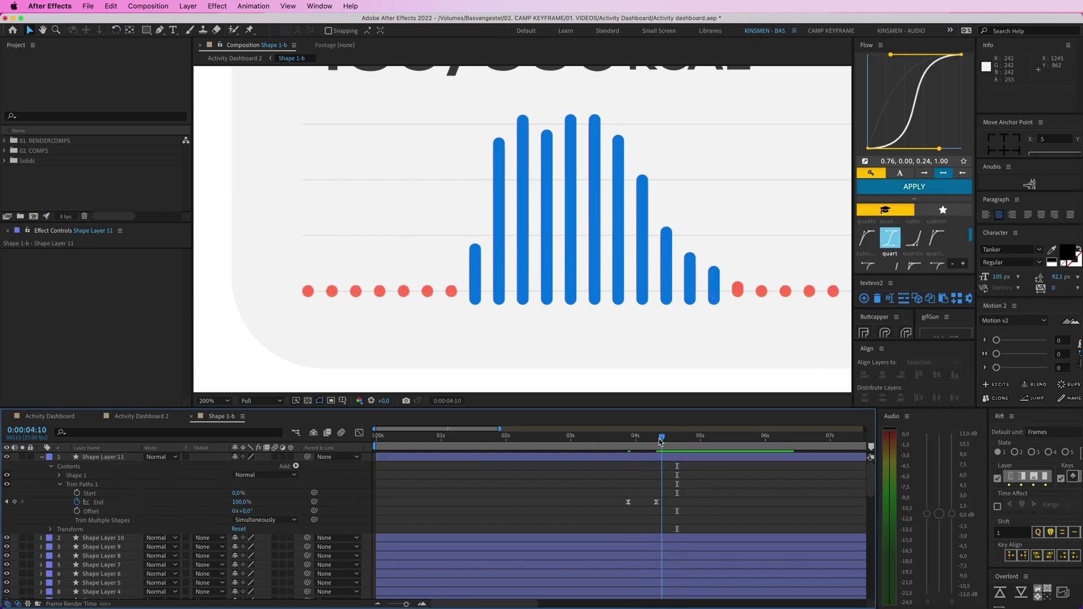
Trim the in-points of Shape Layers 1 through 11 to 3:22.
drag(677, 438, 629, 442)
click(639, 459)
scroll(648, 494, down, 4)
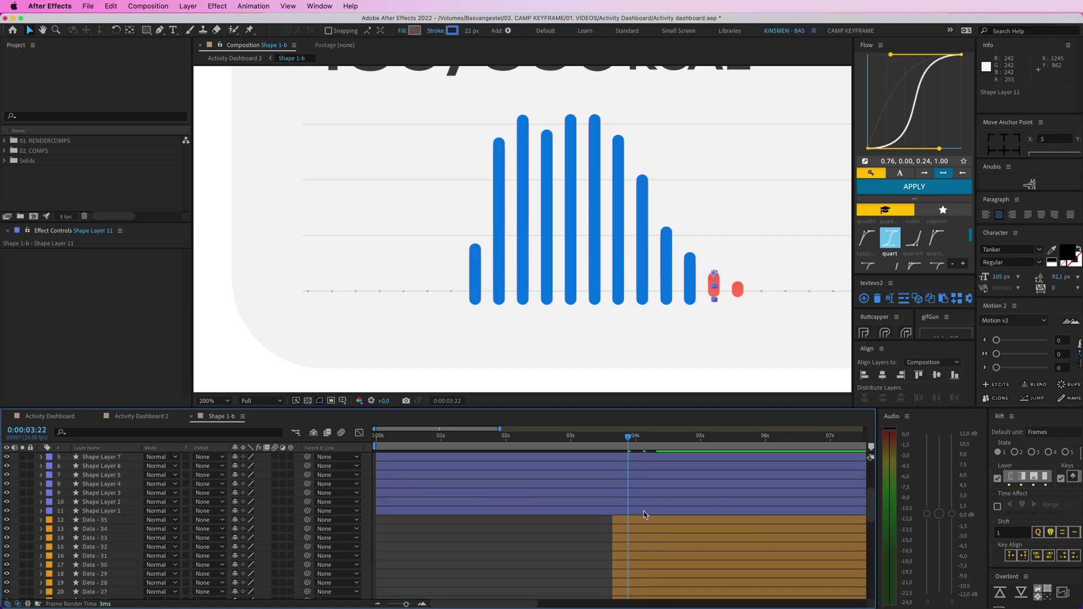
shift+click(644, 511)
key(alt+[)
Copy Shape Layer 11's two End keyframes and paste them onto Shape Layers 10 through 1 at 3:22.
scroll(645, 511, up, 4)
drag(677, 489, 619, 513)
key(super+c)
click(639, 539)
scroll(644, 543, down, 1)
scroll(643, 543, down, 3)
shift+click(638, 512)
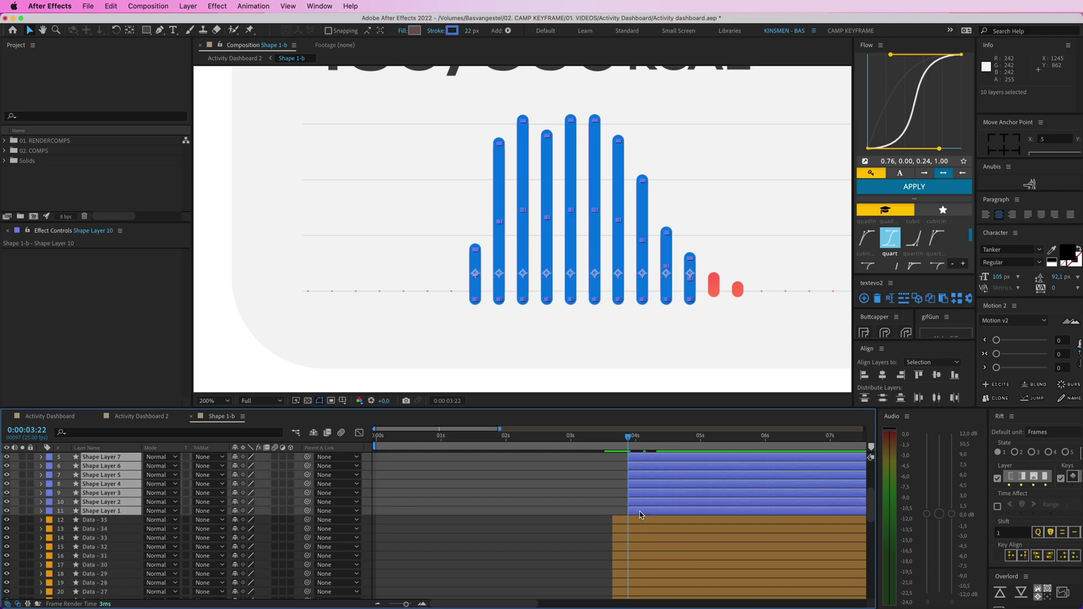
key(super+v)
scroll(651, 466, up, 3)
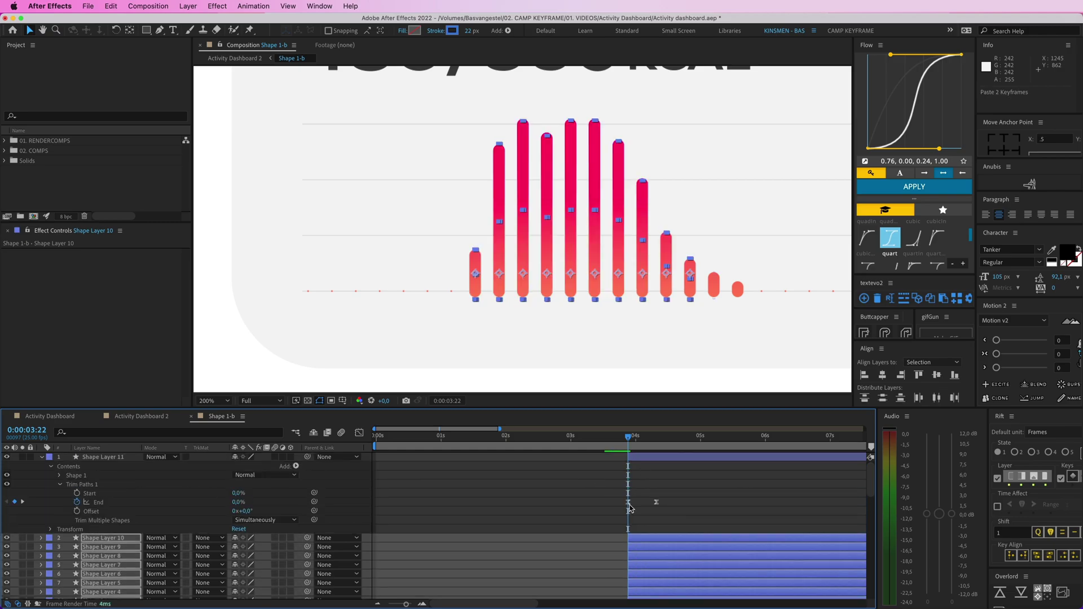
Check the pasted End keyframes, collapse those layers, and show only the animated End property on Shape Layer 11.
key(u)
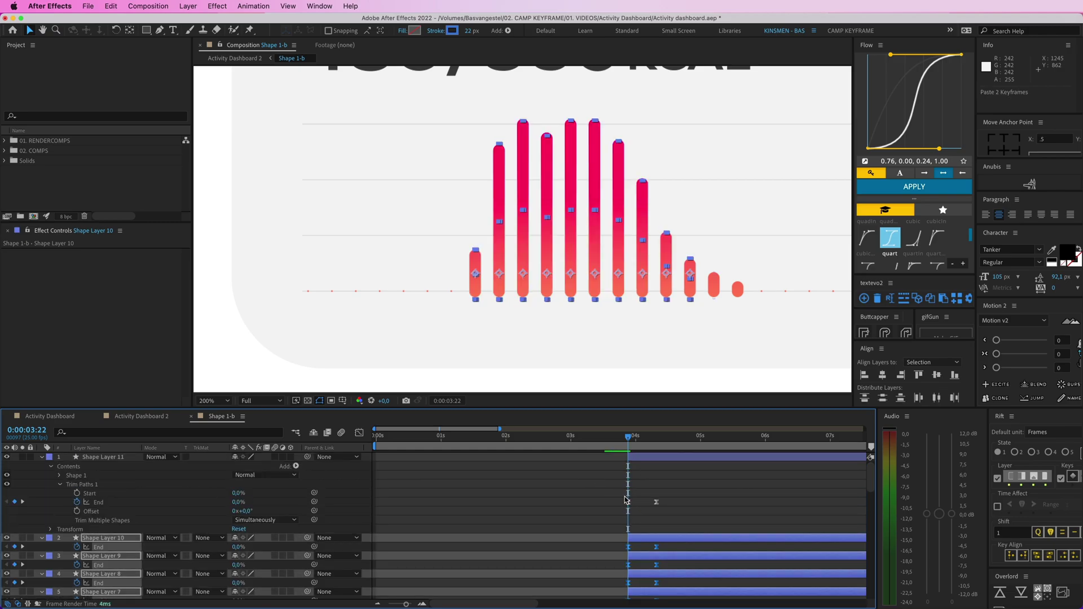
key(u)
click(636, 458)
key(u)
click(600, 465)
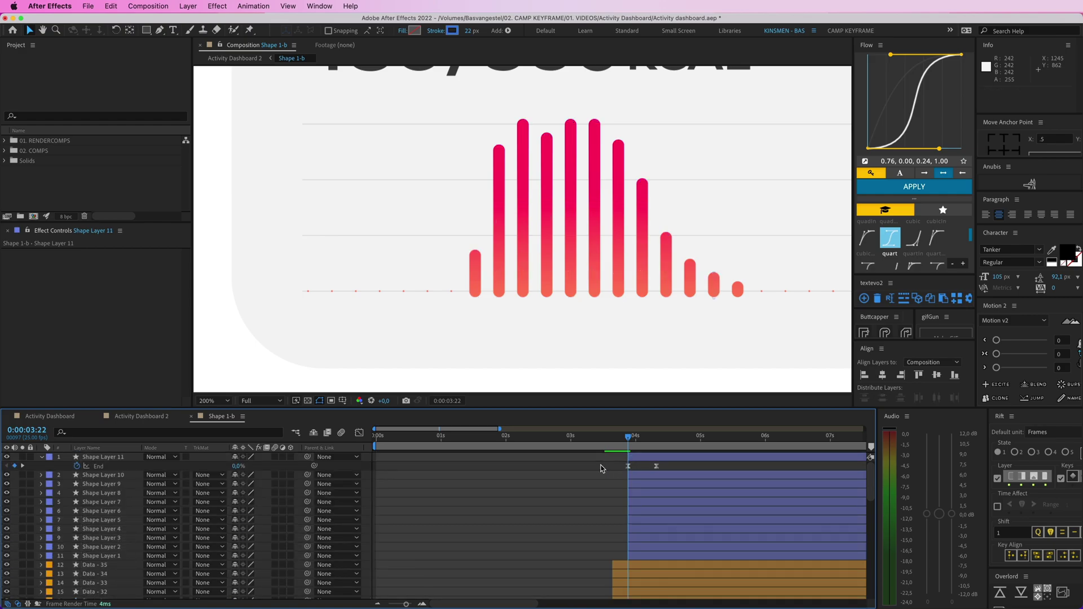
Move the last End keyframes of Shape Layers 1 through 11 about six frames later and preview the growing lines.
key(space)
key(space)
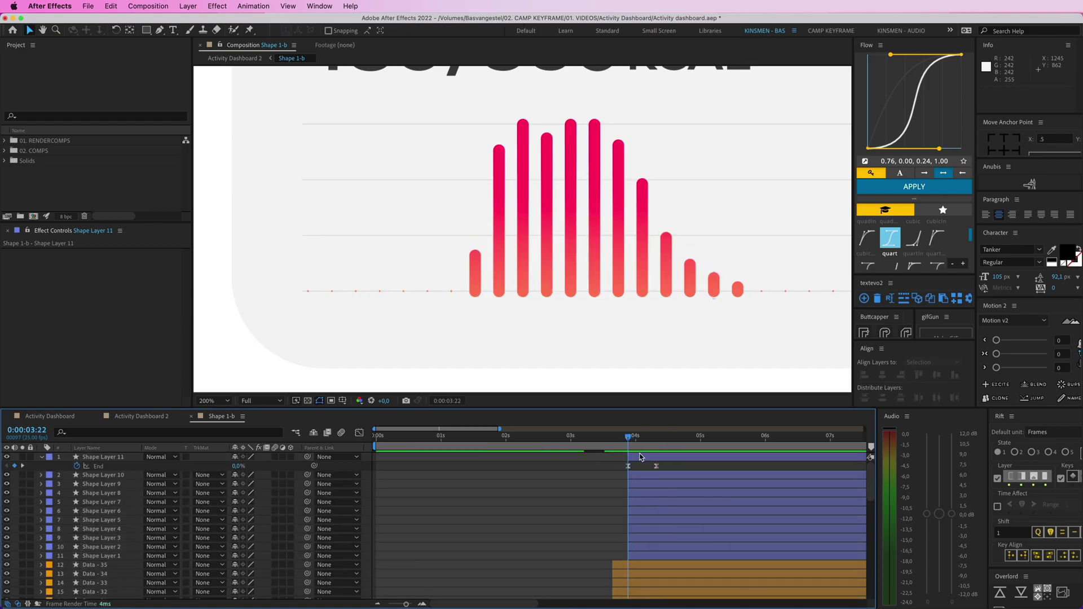
click(639, 455)
shift+click(648, 556)
key(u)
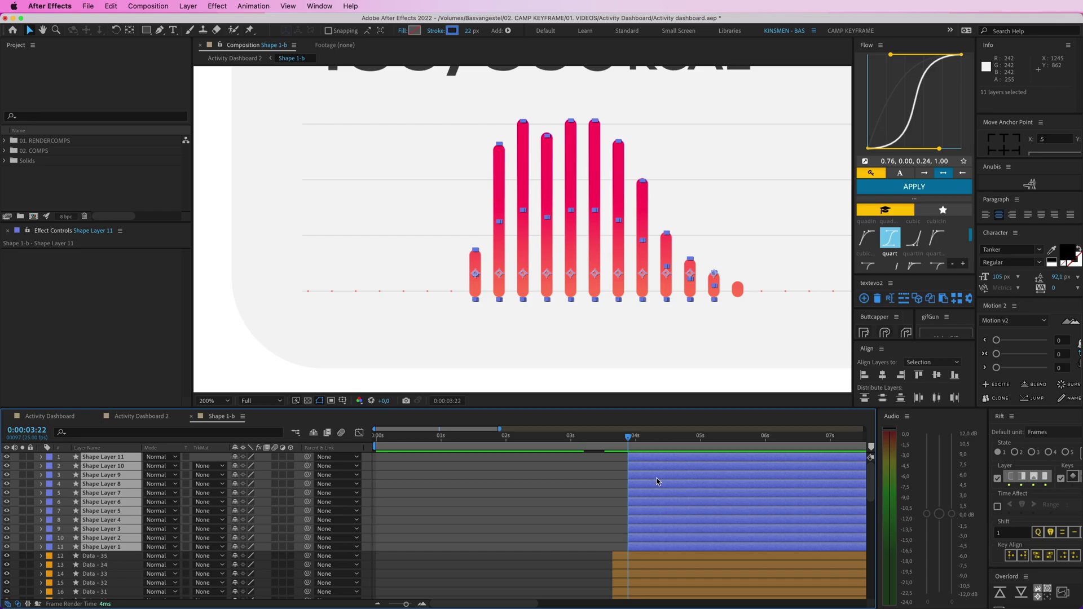
key(u)
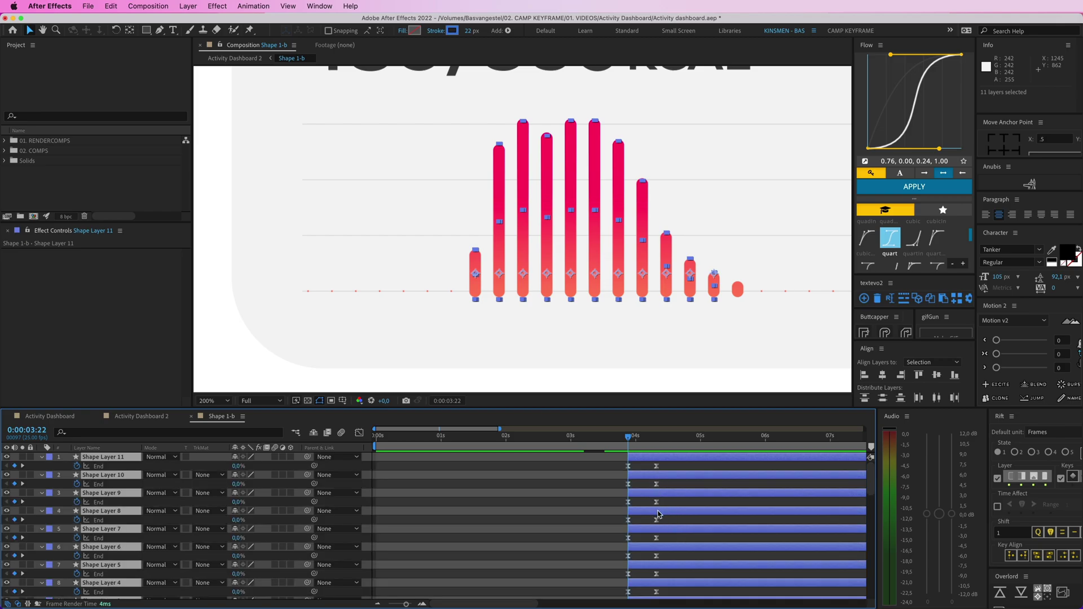
key(grave)
drag(648, 276, 658, 96)
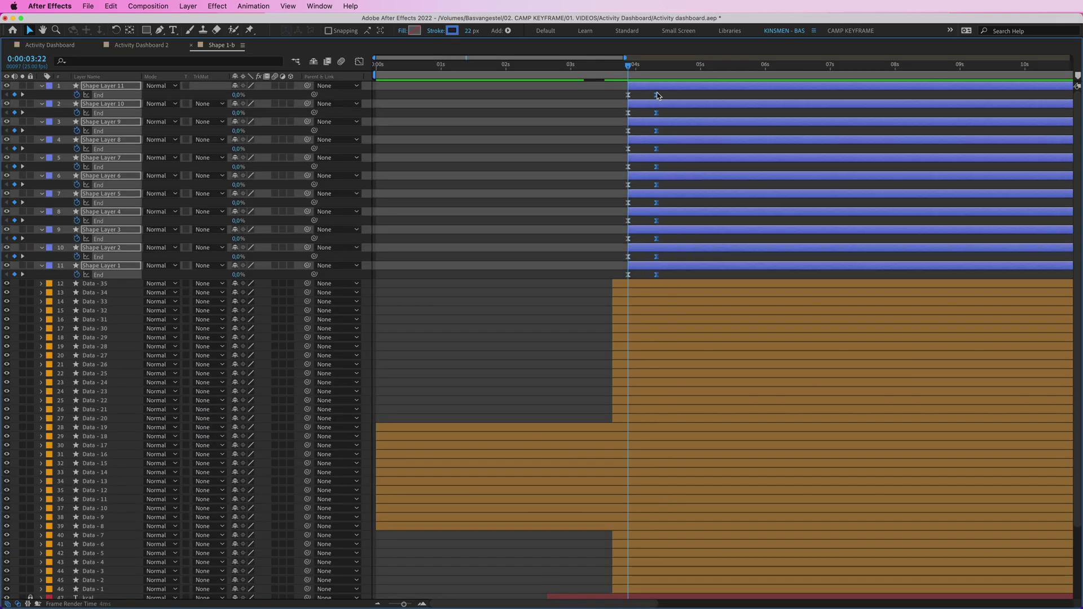
key(grave)
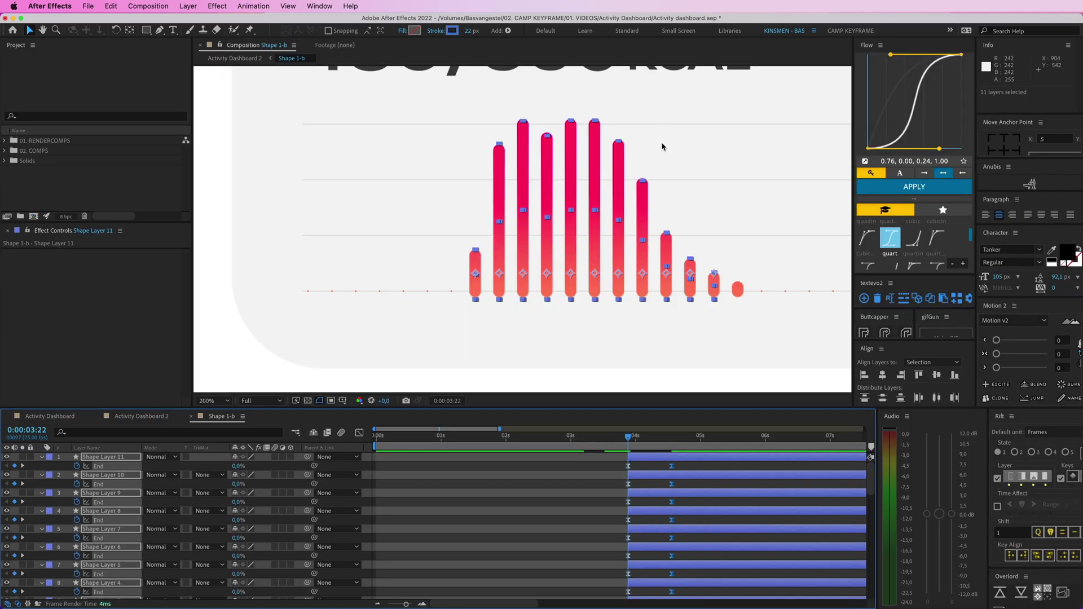
drag(629, 439, 615, 443)
key(space)
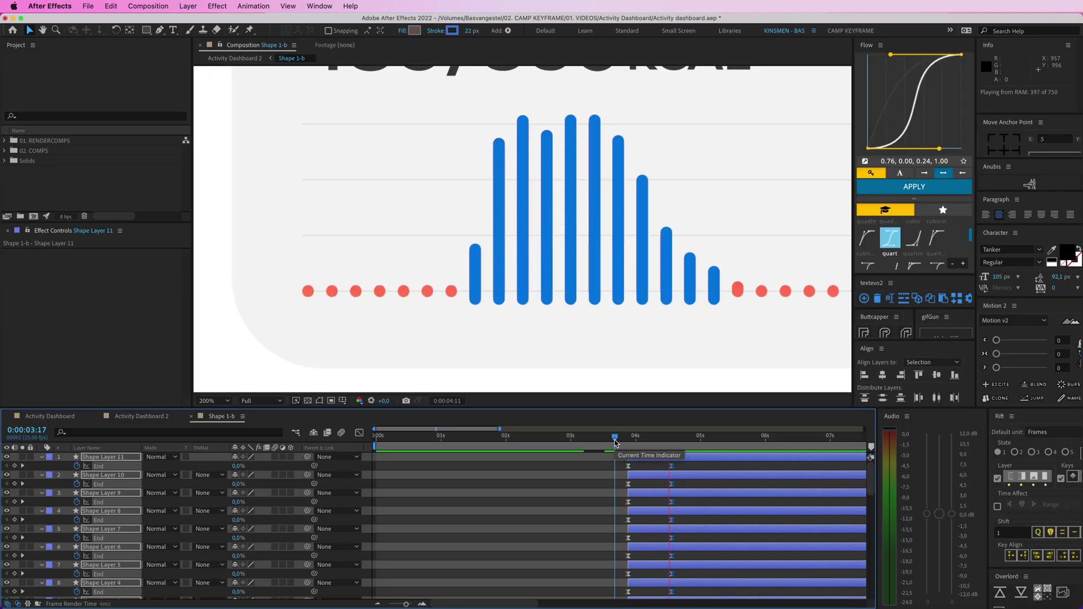
click(593, 476)
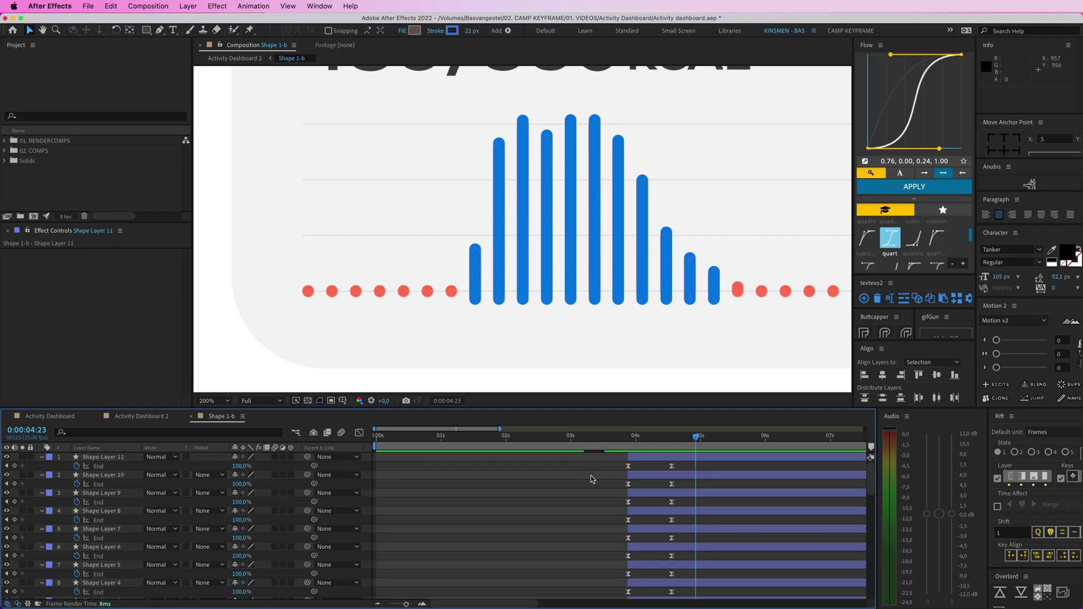
Collapse the End properties of Shape Layers 1 through 11 so the whole layer stack fits in view.
click(475, 285)
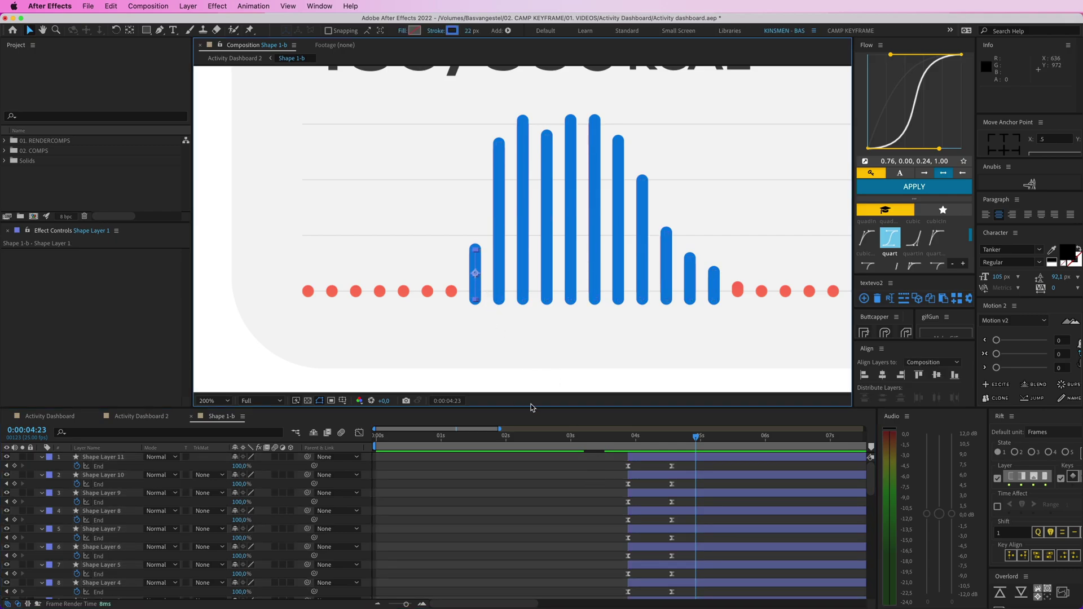
scroll(564, 516, down, 1)
click(499, 372)
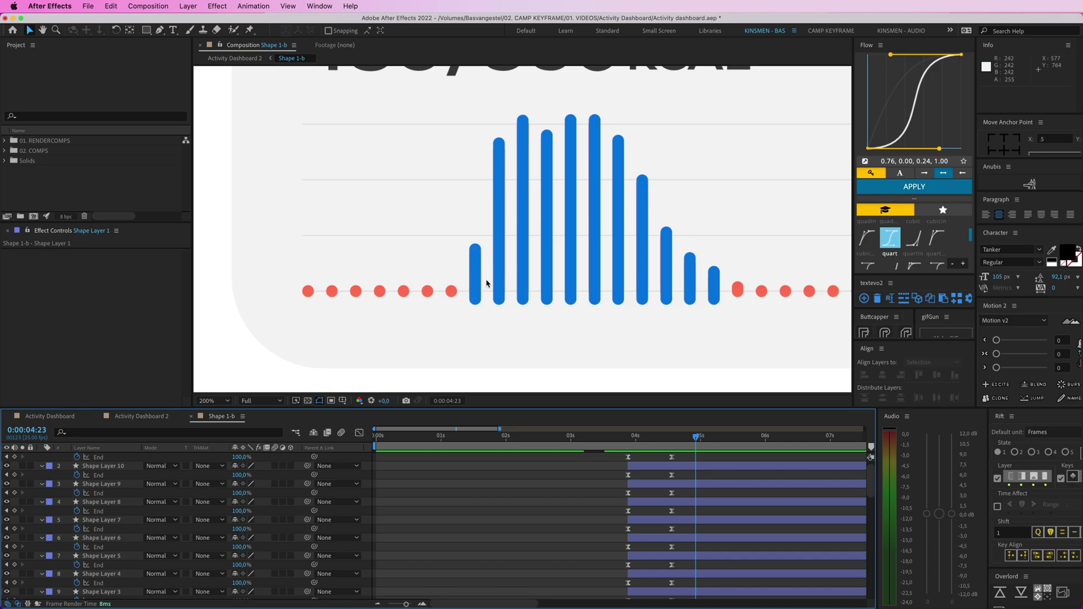
scroll(596, 491, down, 3)
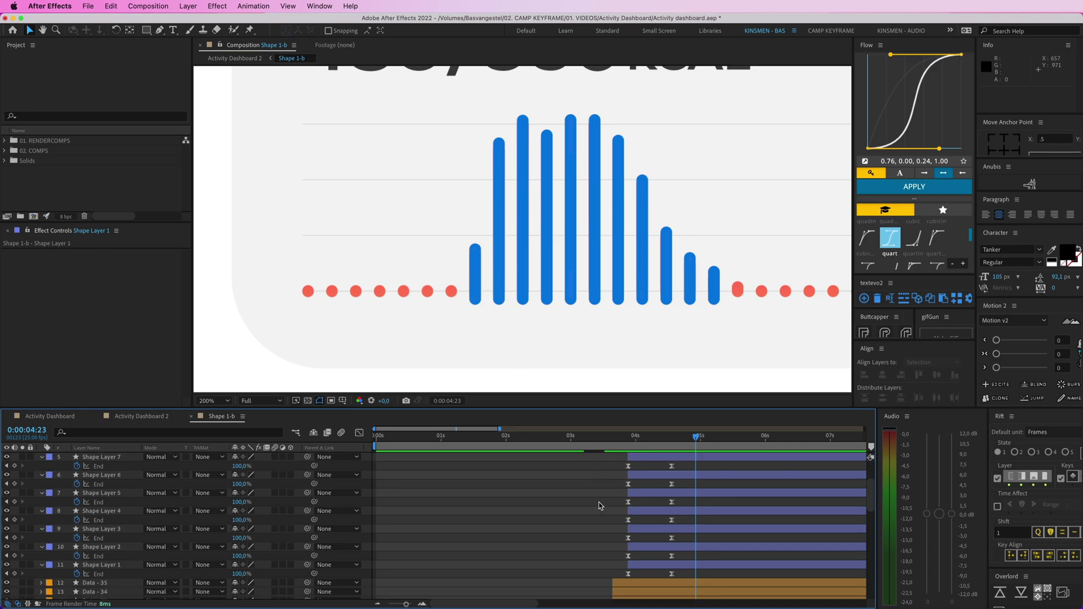
key(grave)
click(643, 193)
scroll(646, 169, up, 4)
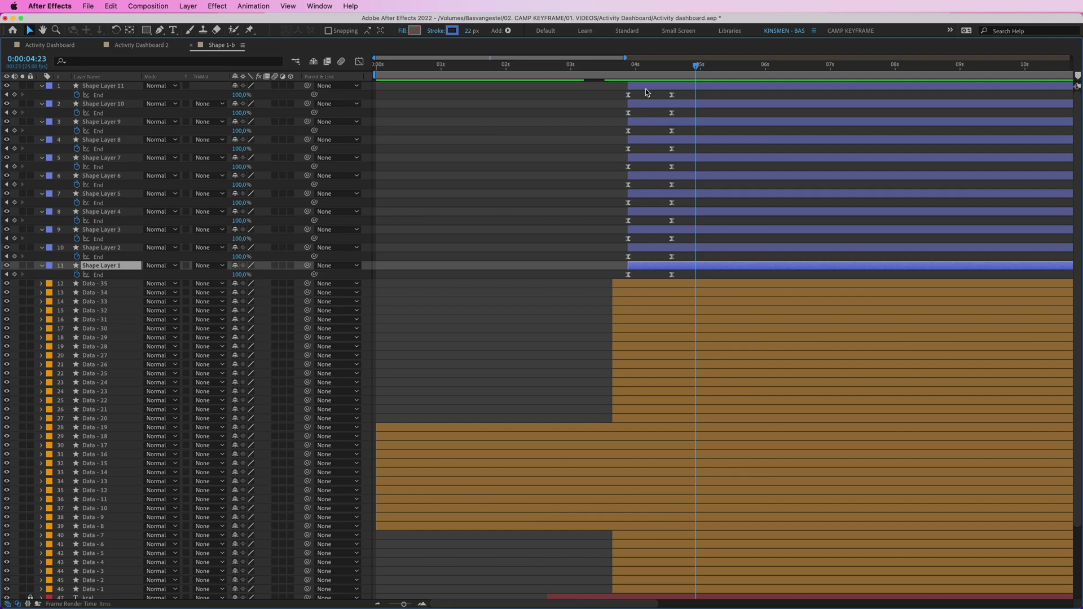
shift+click(646, 86)
key(u)
click(551, 202)
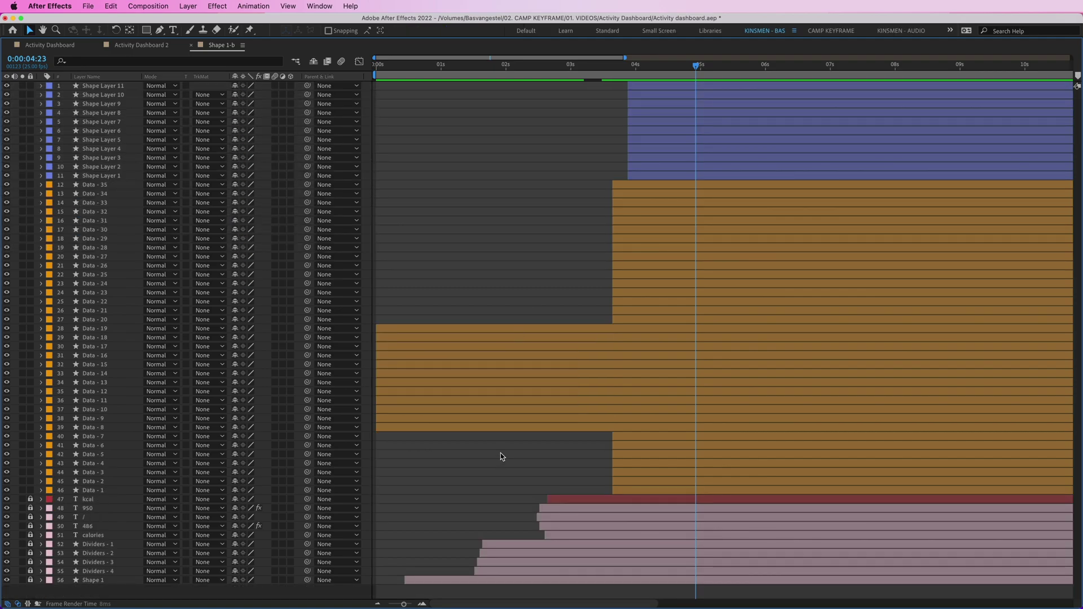
Compare the untrimmed Data layers and Shape Layer 1 with the graph to see which line covers which bar.
click(502, 427)
key(grave)
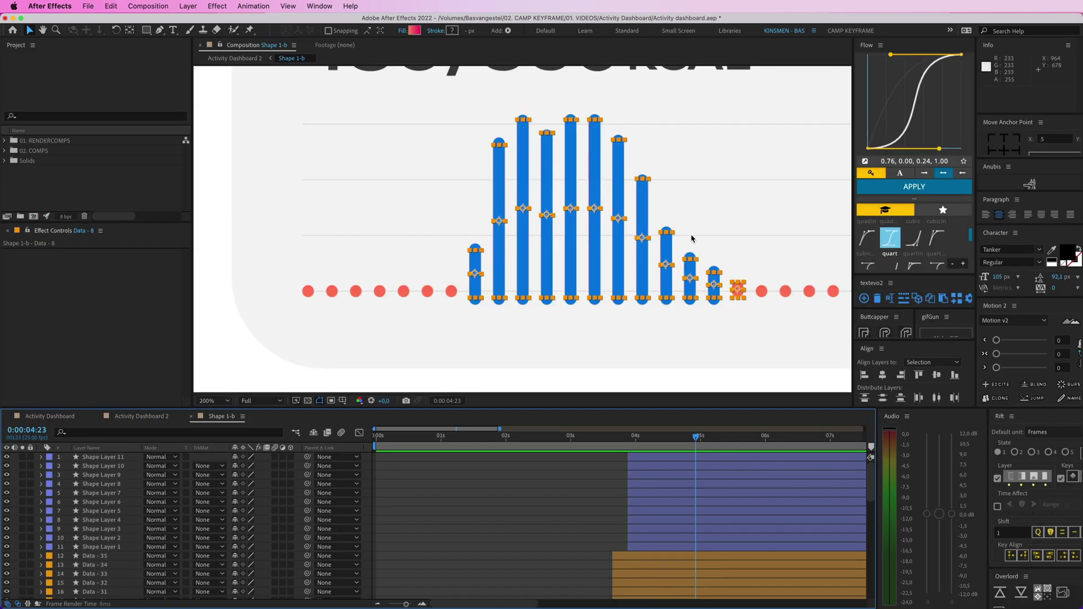
key(grave)
click(570, 198)
click(633, 179)
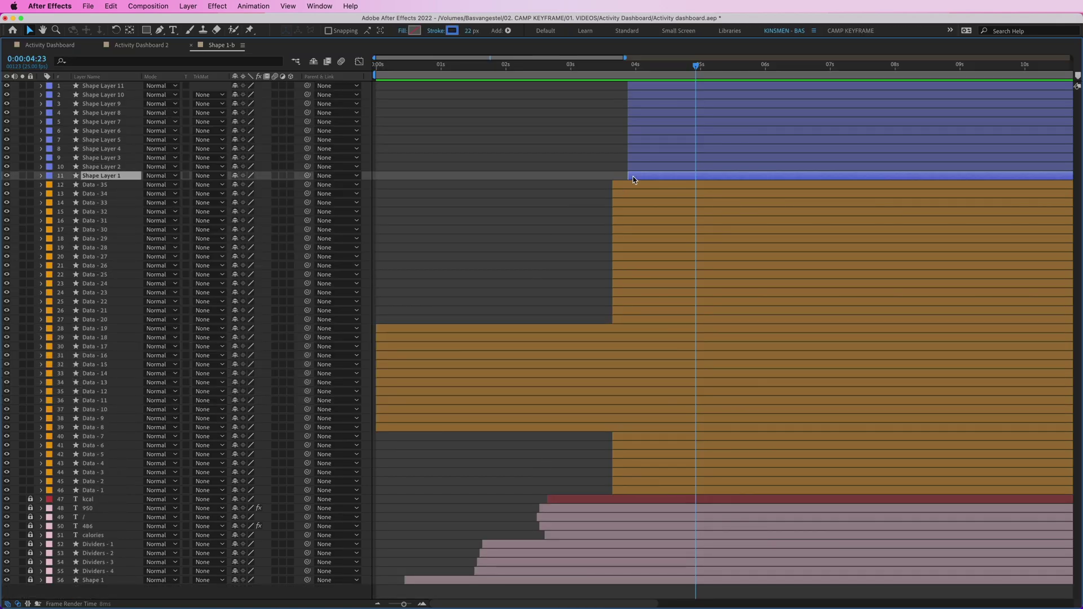
key(grave)
key(grave)
key(grave)
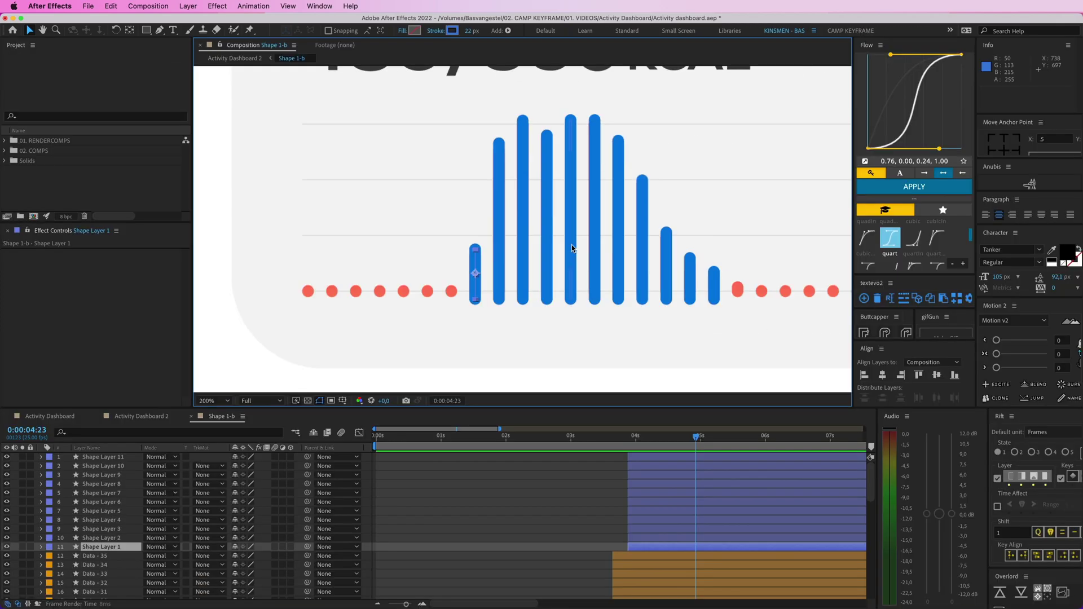
key(grave)
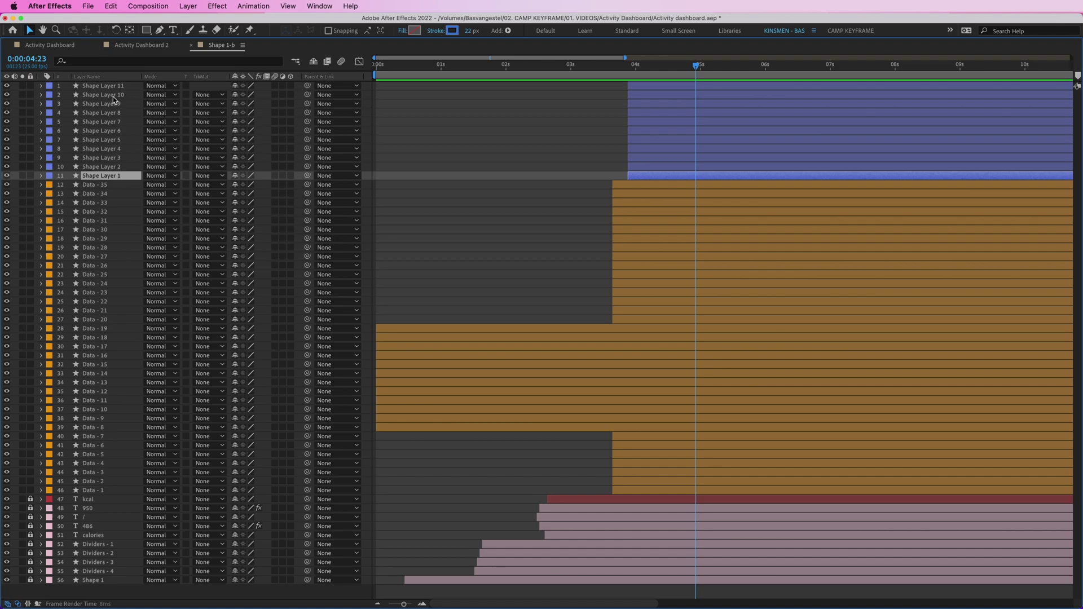
Reorder Shape Layers 1 through 11 so each sits directly above its matching bar layer, from Data - 8 up to Data - 18.
drag(115, 179, 280, 425)
click(663, 169)
drag(124, 172, 110, 414)
drag(88, 162, 97, 373)
drag(96, 141, 106, 349)
drag(101, 132, 107, 331)
drag(97, 125, 110, 292)
drag(93, 105, 94, 276)
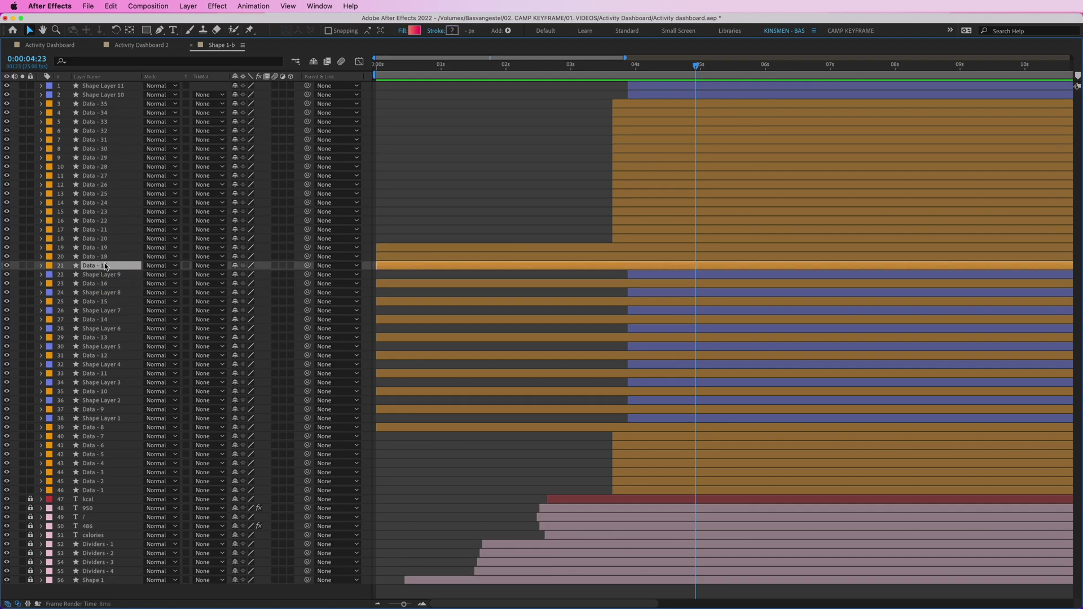
drag(94, 94, 96, 262)
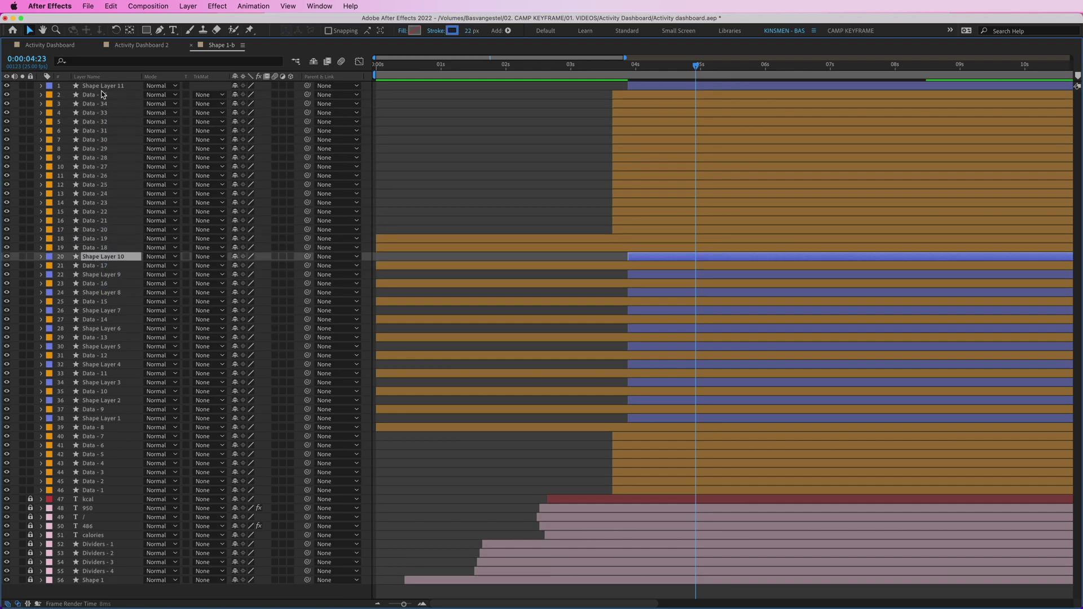
drag(104, 89, 108, 243)
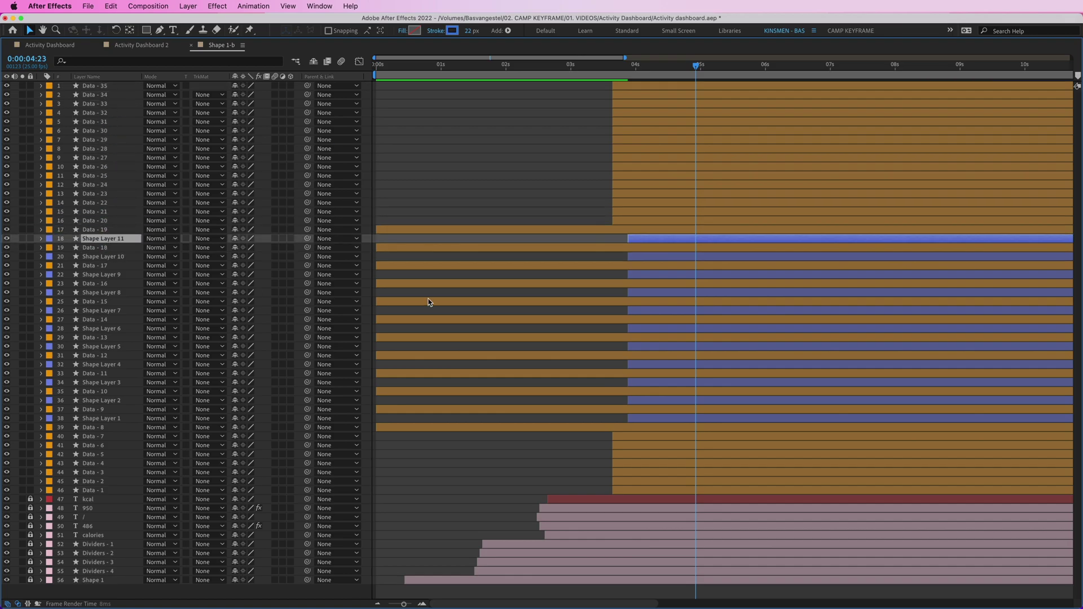
Duplicate Shape Layer 11, shift the copy over the short Data - 19 bar and place it directly above Data - 19.
click(526, 231)
key(grave)
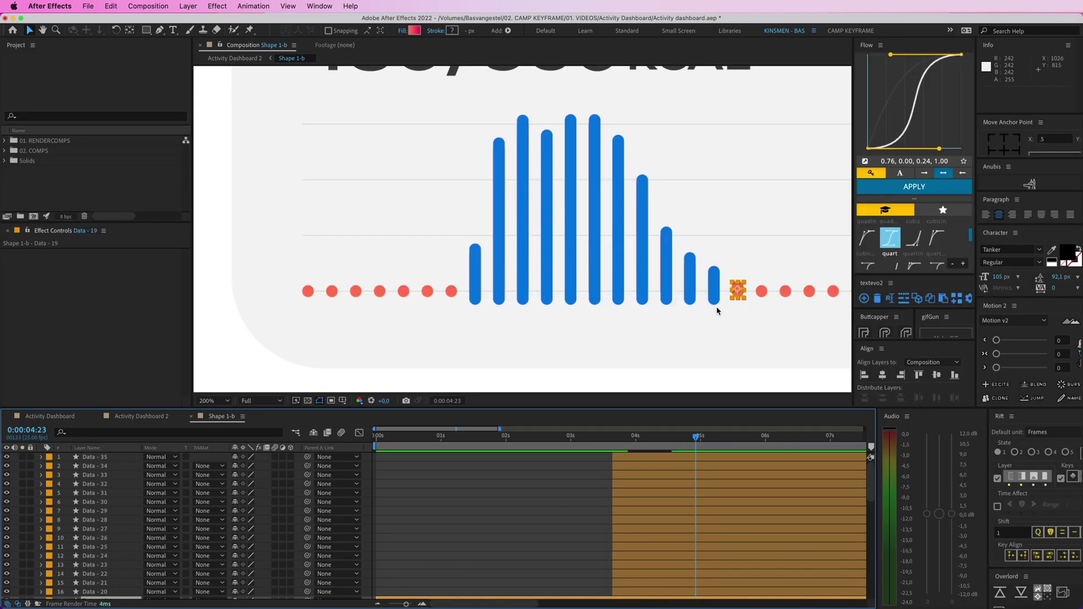
drag(740, 302, 604, 298)
click(581, 285)
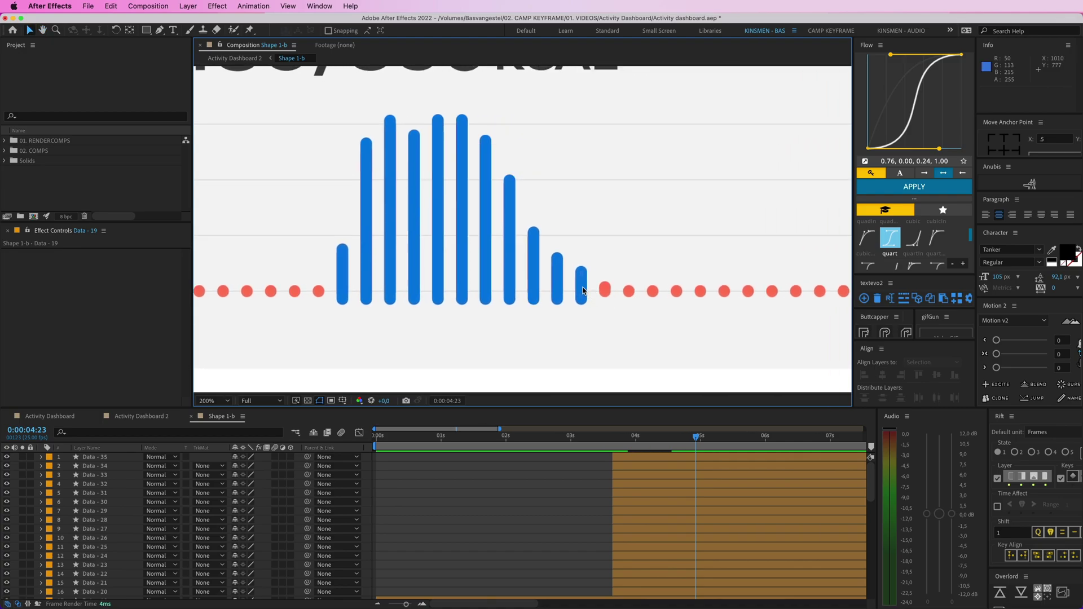
scroll(642, 270, up, 2)
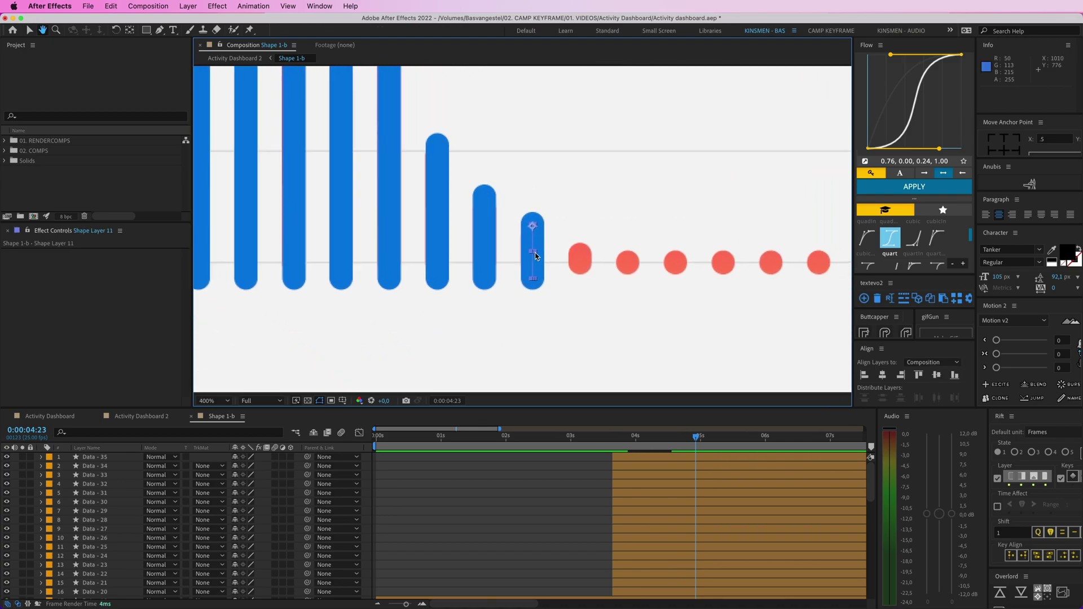
drag(535, 264, 581, 270)
scroll(634, 532, down, 3)
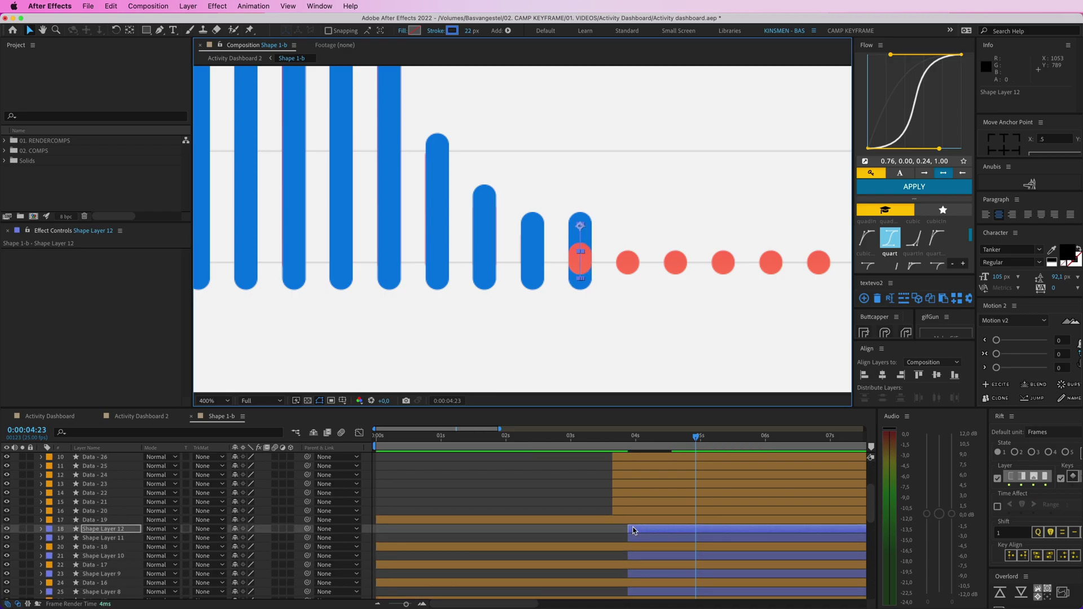
key(super+])
Lower the upper path point of Shape Layer 12 with the Pen tool so the line just covers the Data - 19 bar.
key(g)
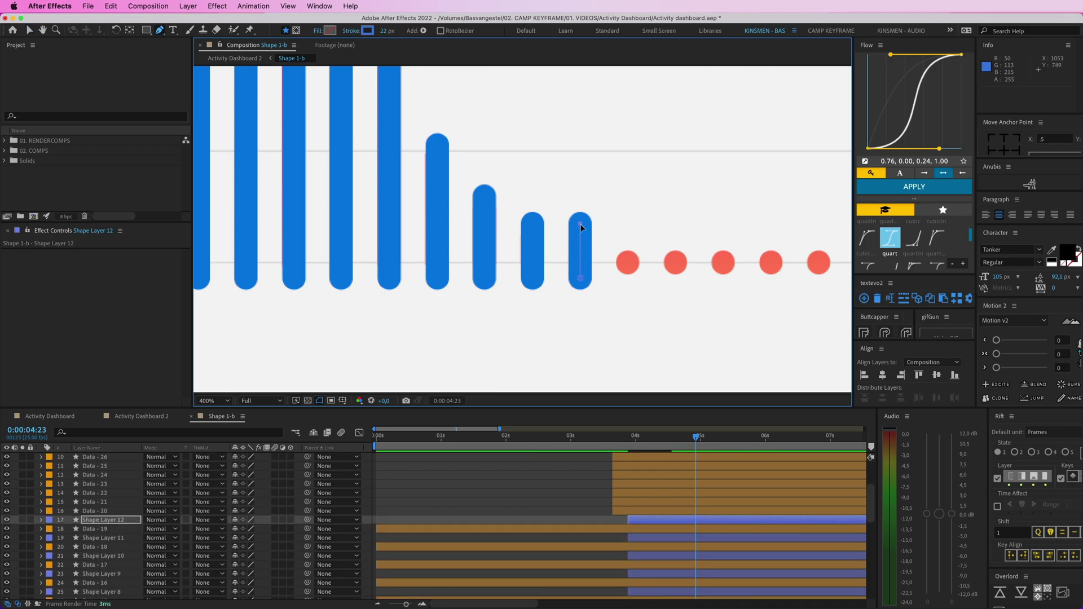
drag(580, 225, 581, 246)
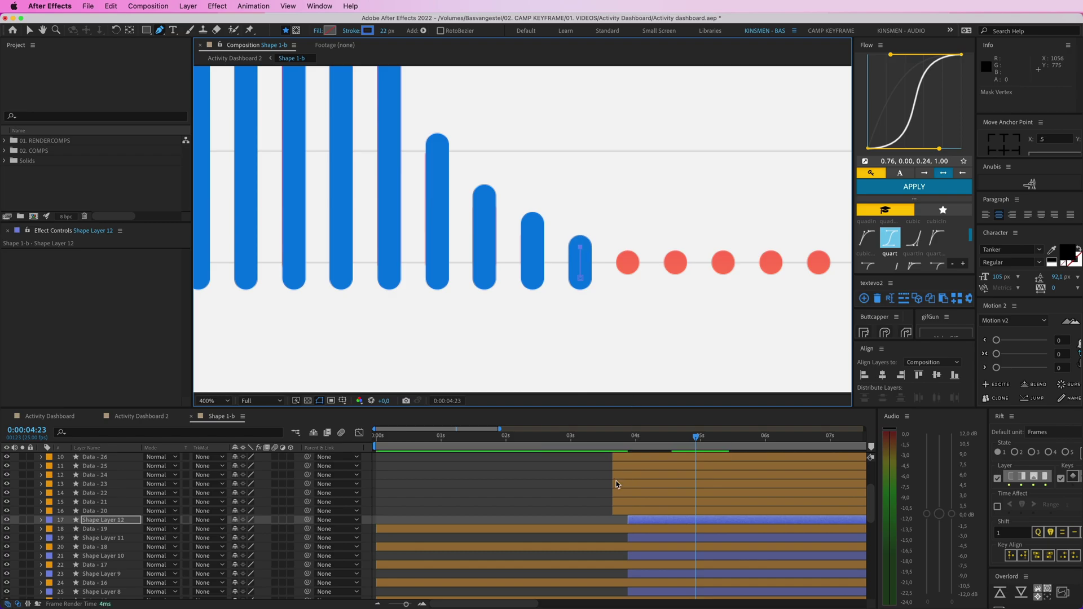
key(v)
click(588, 496)
scroll(604, 295, down, 1)
key(space)
drag(561, 272, 572, 276)
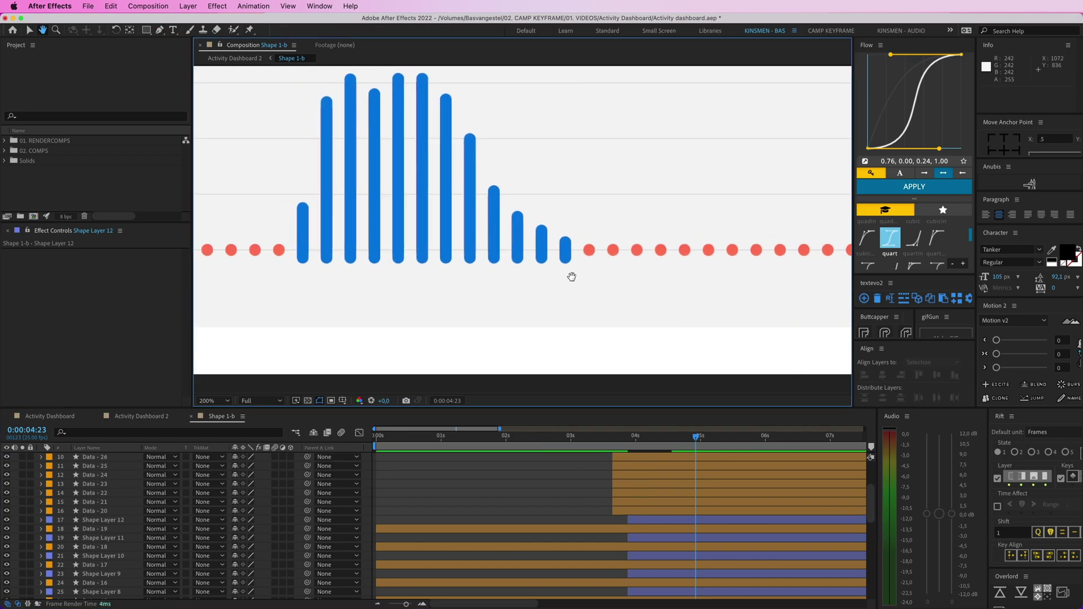
Trim the in-points of bar layers Data - 8 through Data - 19 to 3:22, matching the blue shape layers.
key(grave)
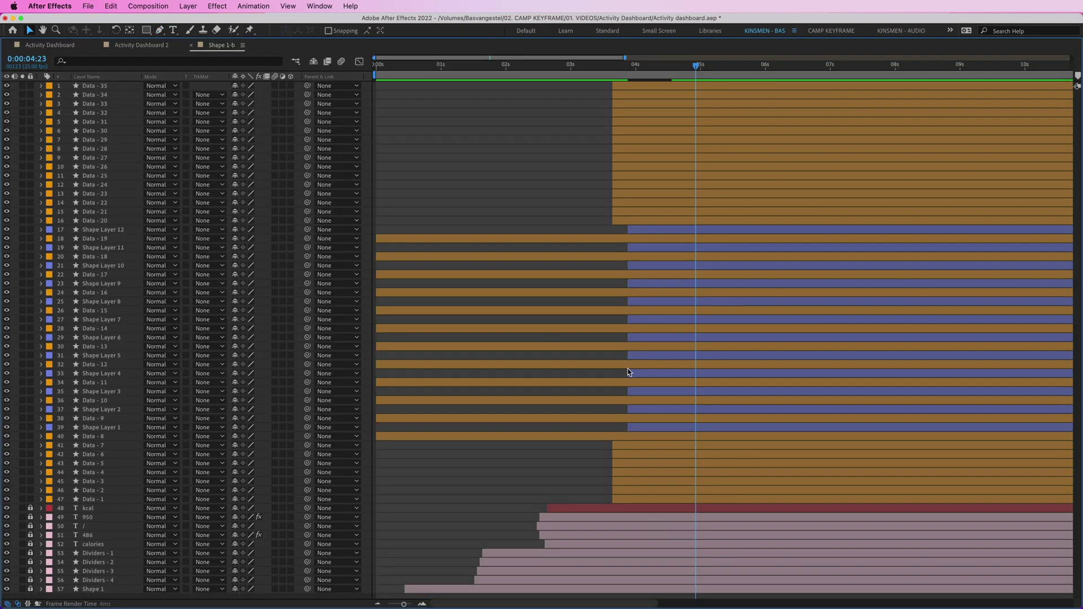
click(642, 438)
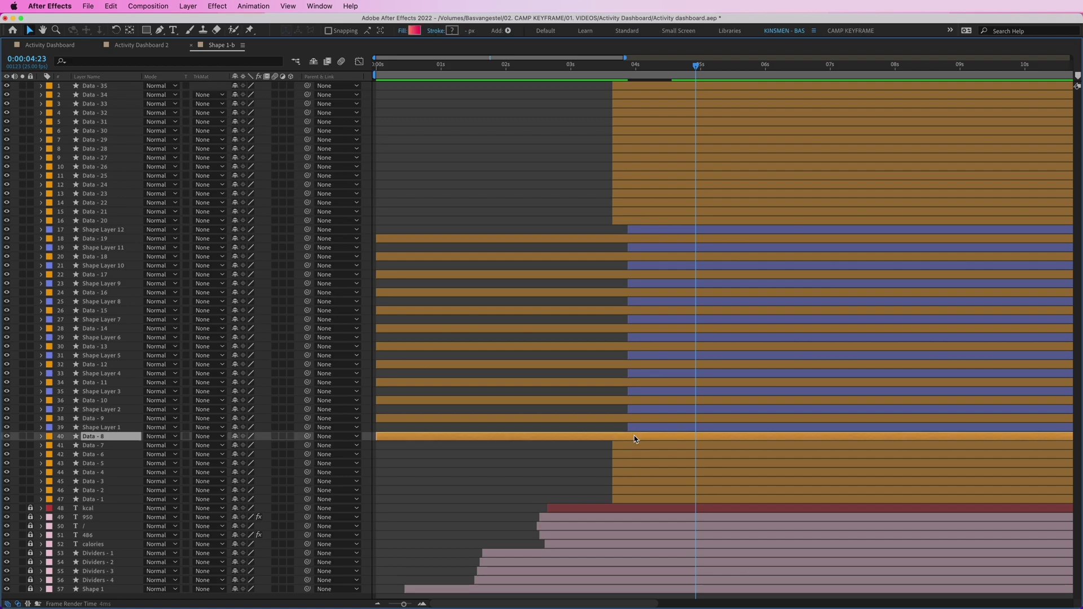
super+click(625, 420)
super+click(626, 402)
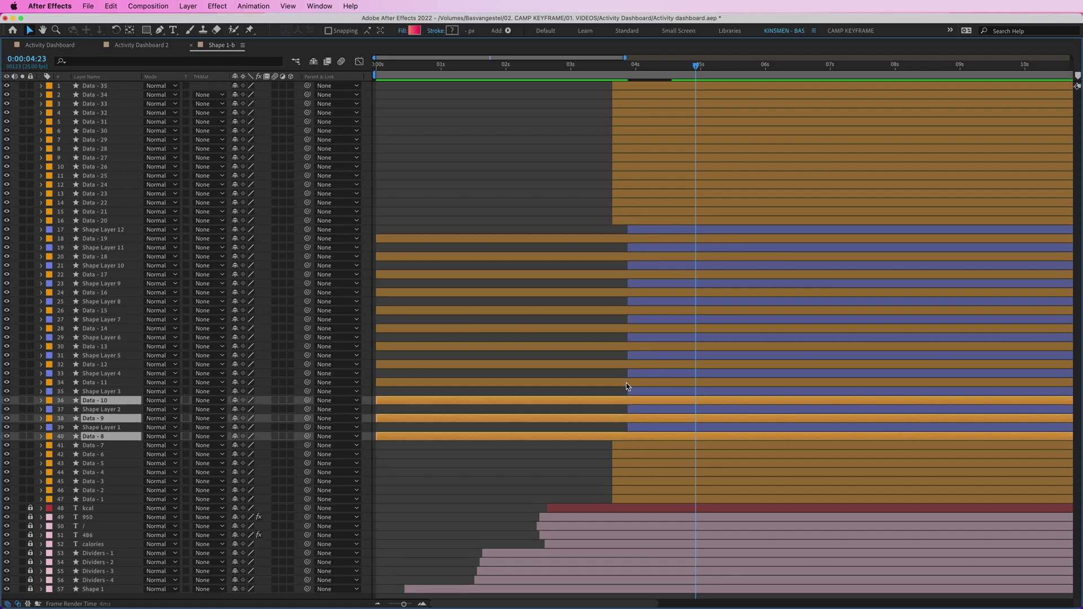
click(617, 435)
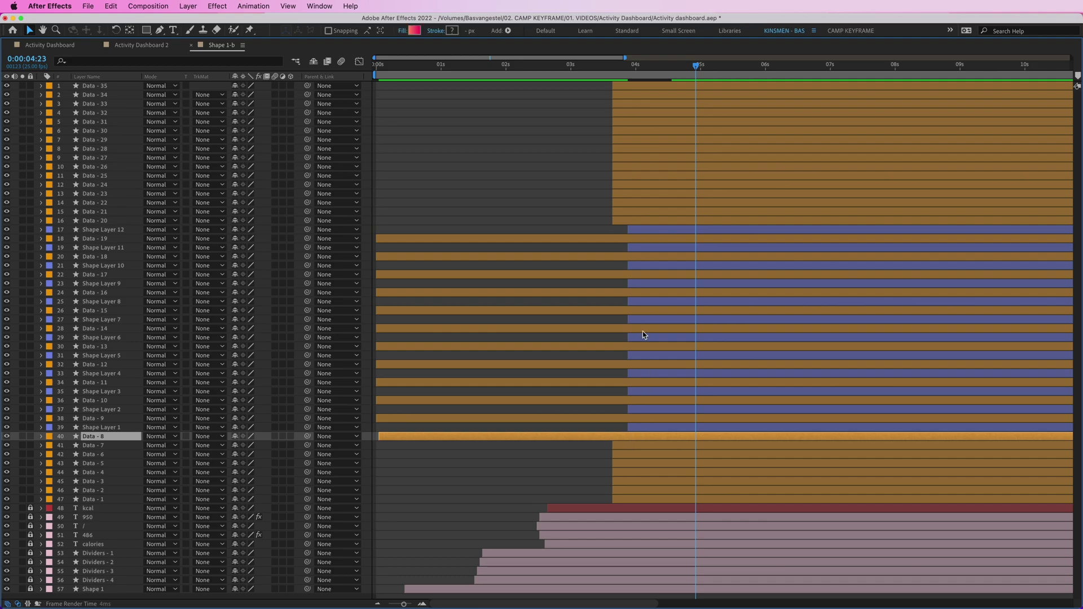
shift+click(641, 233)
drag(643, 67, 635, 68)
key(alt+bracketleft)
click(608, 415)
Set the track matte of Data - 8 to Alpha Matte "Shape Layer 1".
click(661, 440)
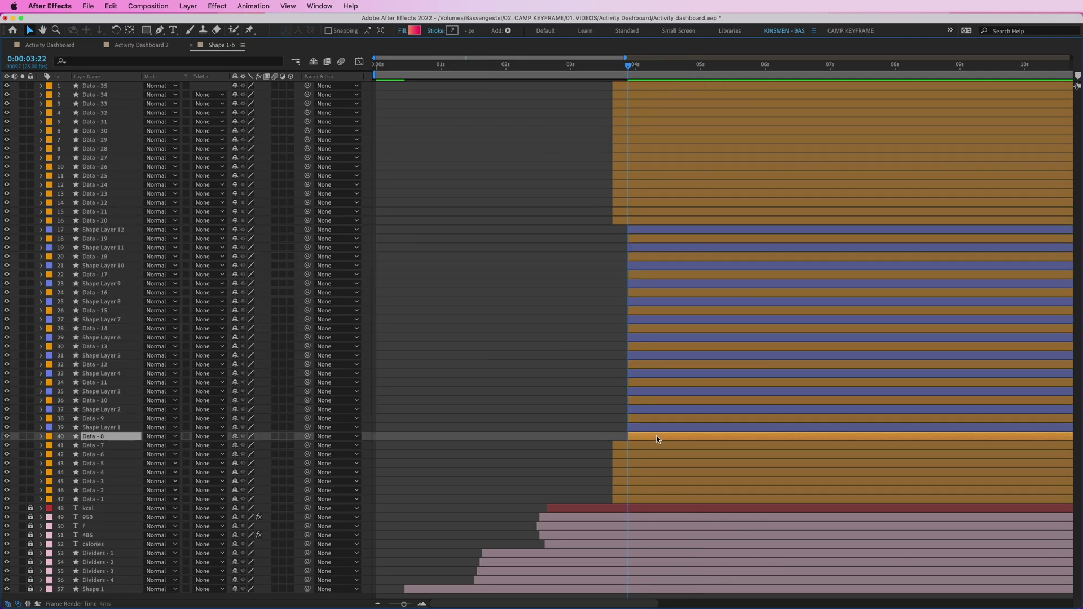
key(grave)
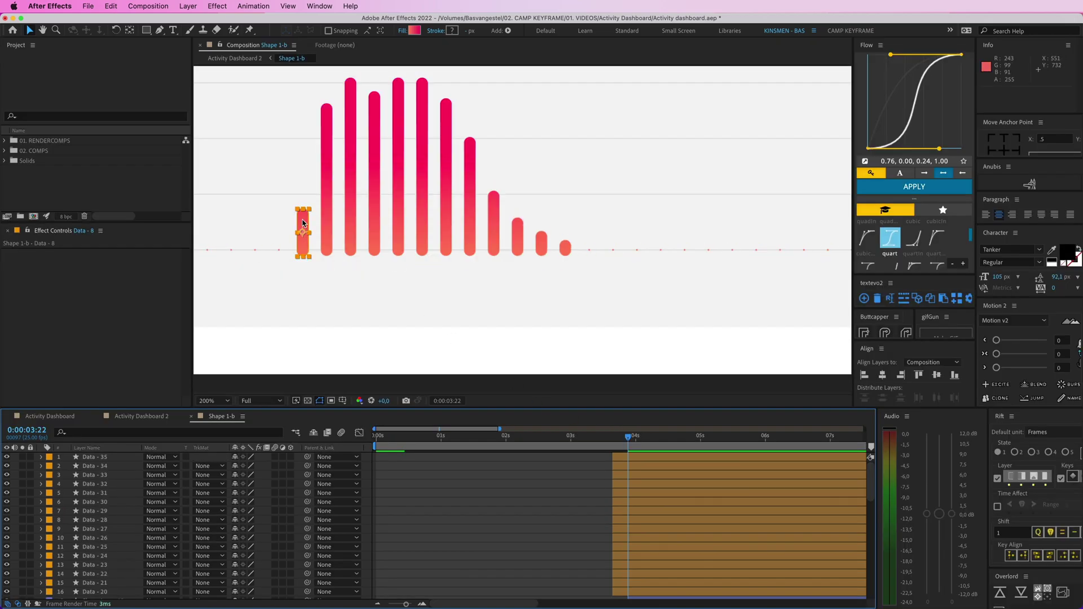
key(grave)
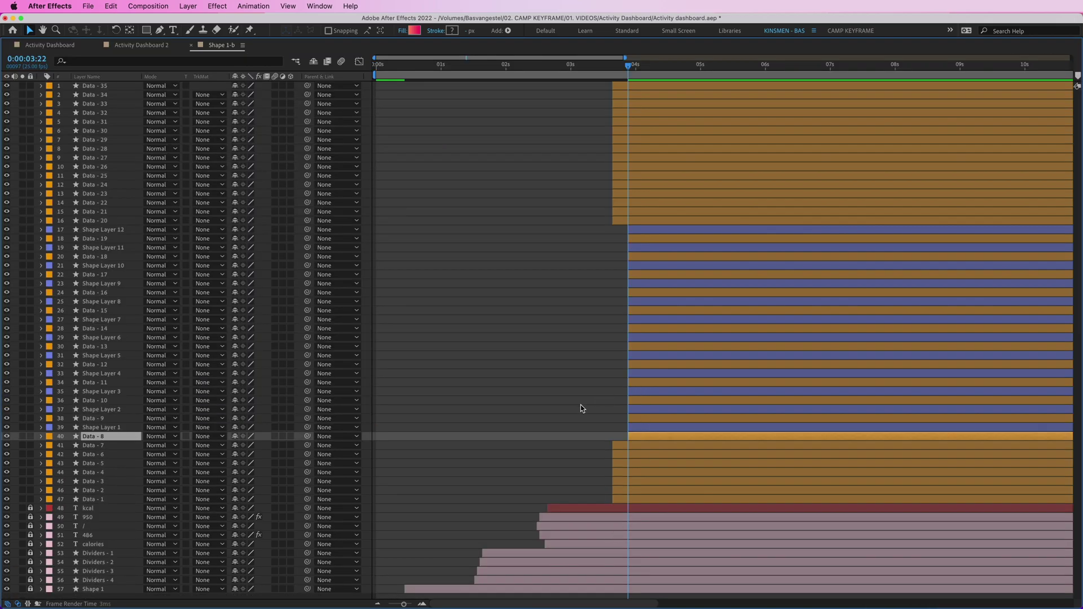
click(218, 441)
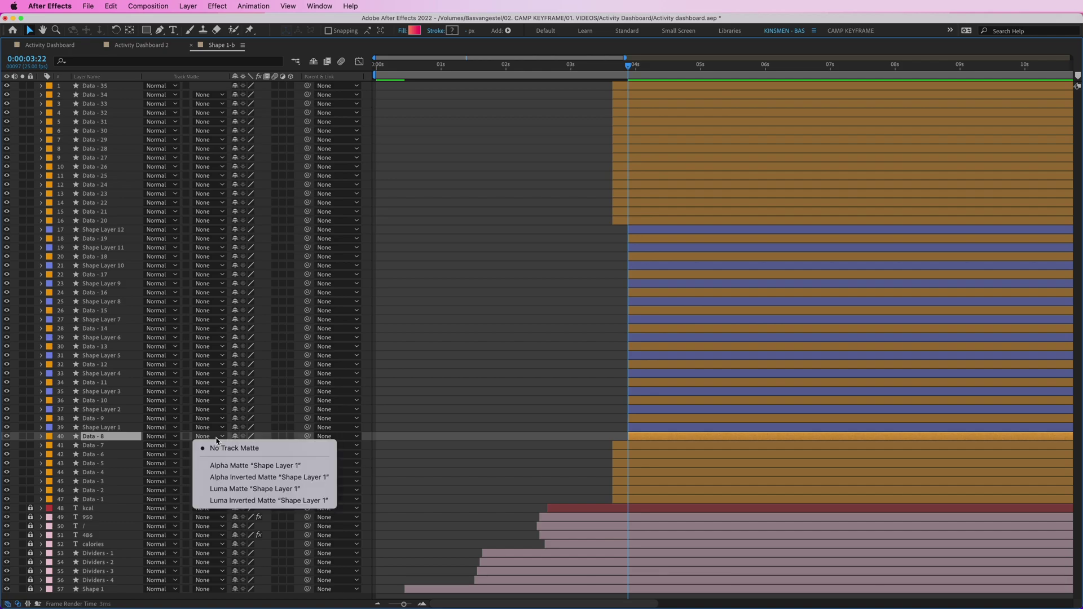
click(276, 466)
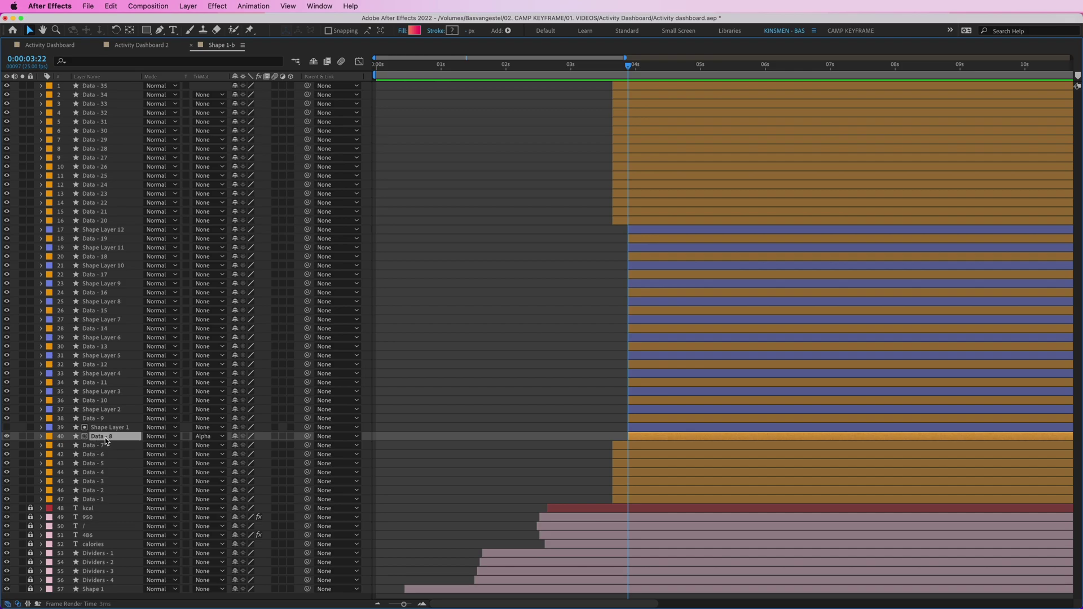
Check the Shape Layer 1 matte on the Data - 8 bar in the composition at 4:04.
click(109, 429)
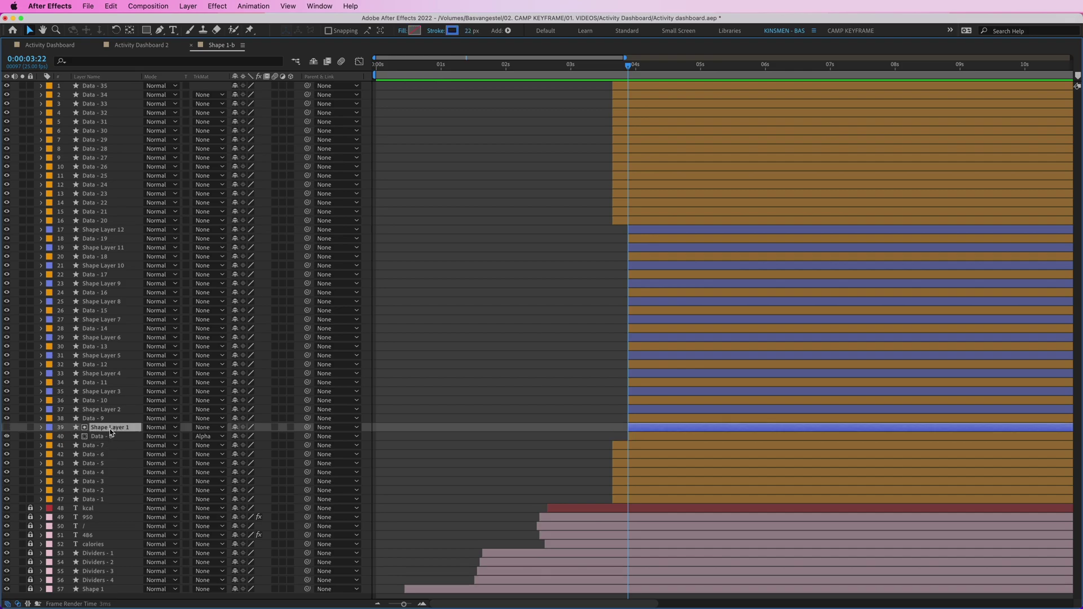
key(grave)
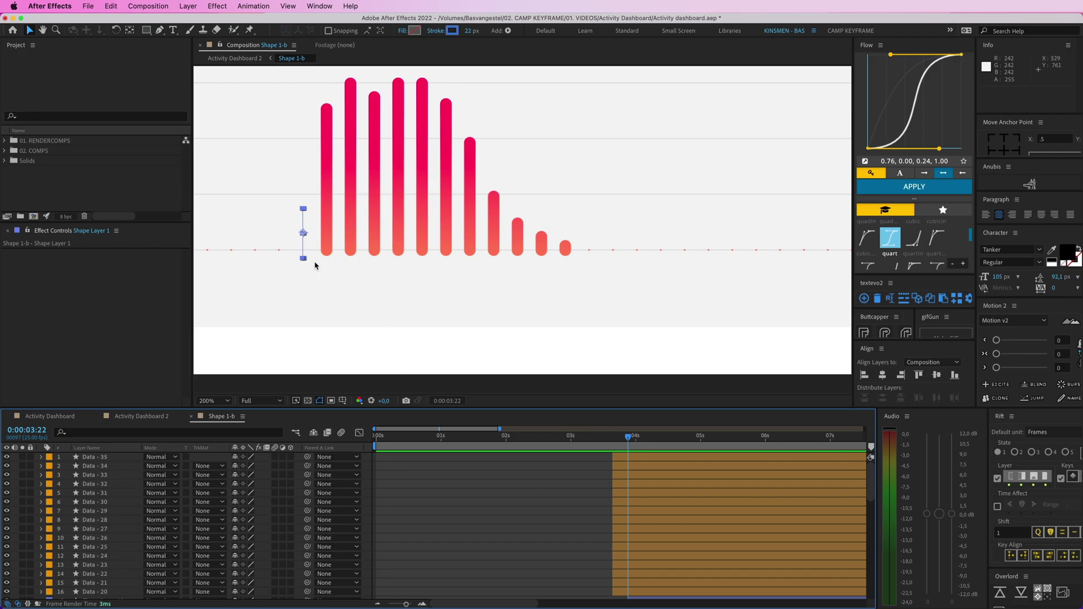
drag(632, 438, 647, 439)
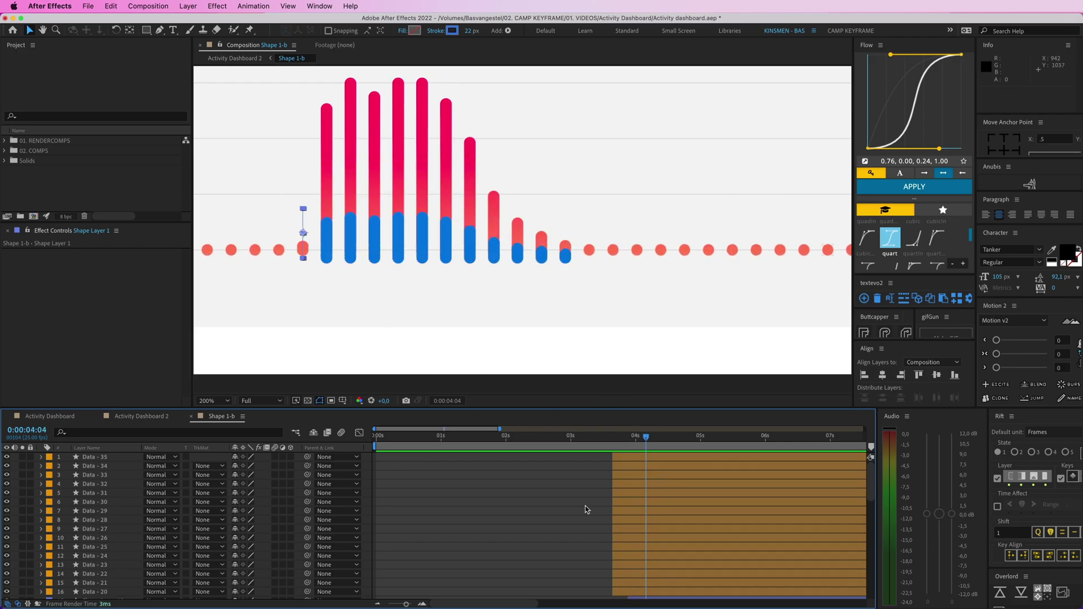
click(584, 509)
key(grave)
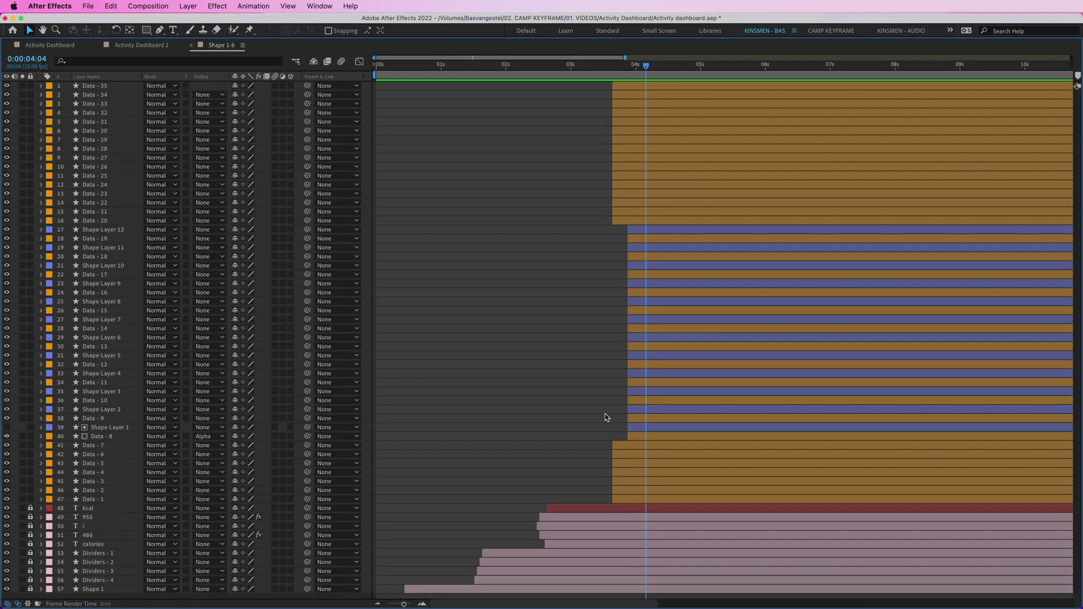
Set the track mattes of Data - 9 through Data - 19 to Alpha Matte, each using the shape layer directly above.
click(665, 419)
click(208, 418)
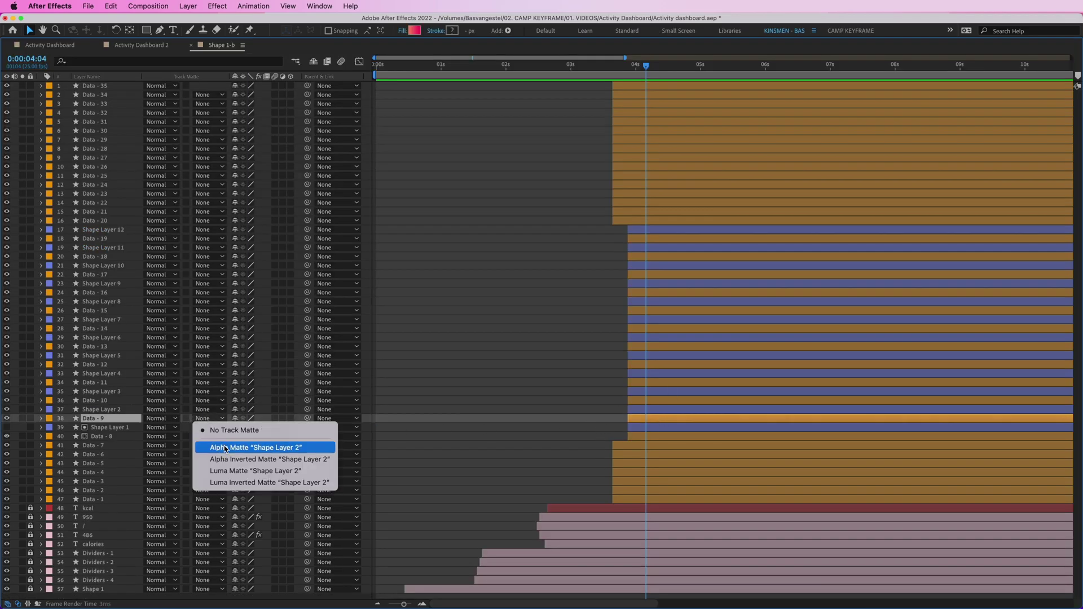
click(243, 445)
click(106, 239)
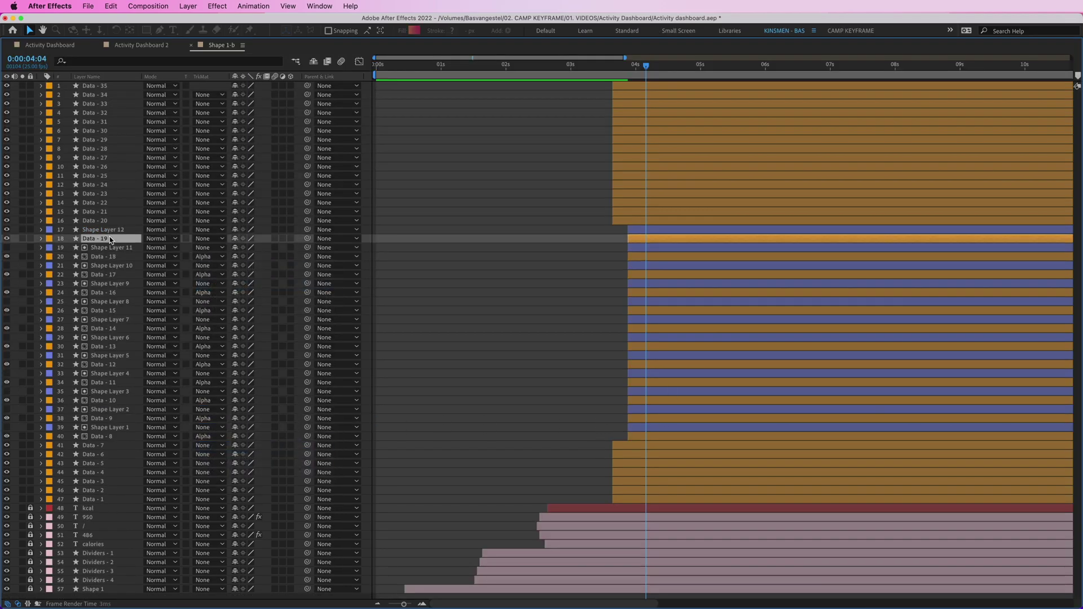
click(210, 239)
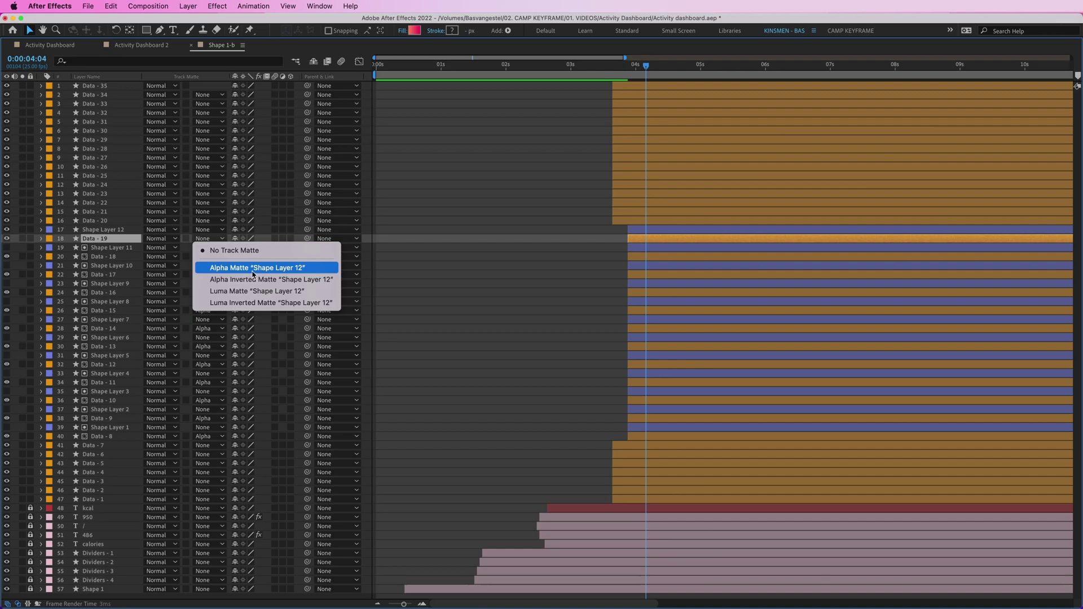
click(251, 270)
key(grave)
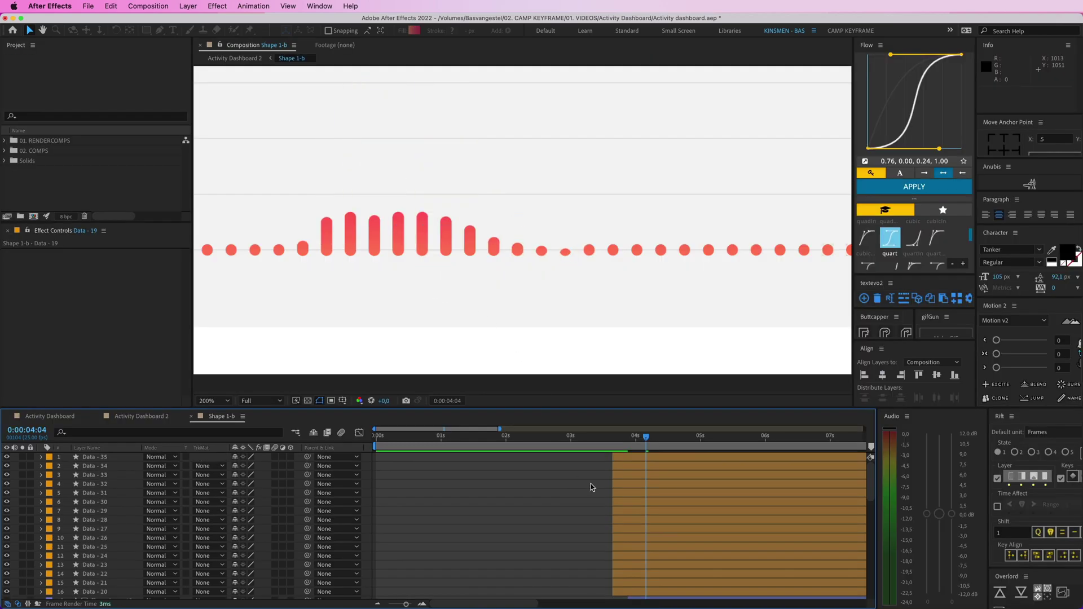
Preview the growing graph bars from just before they start, around 3:17.
key(comma)
drag(646, 436, 624, 440)
key(space)
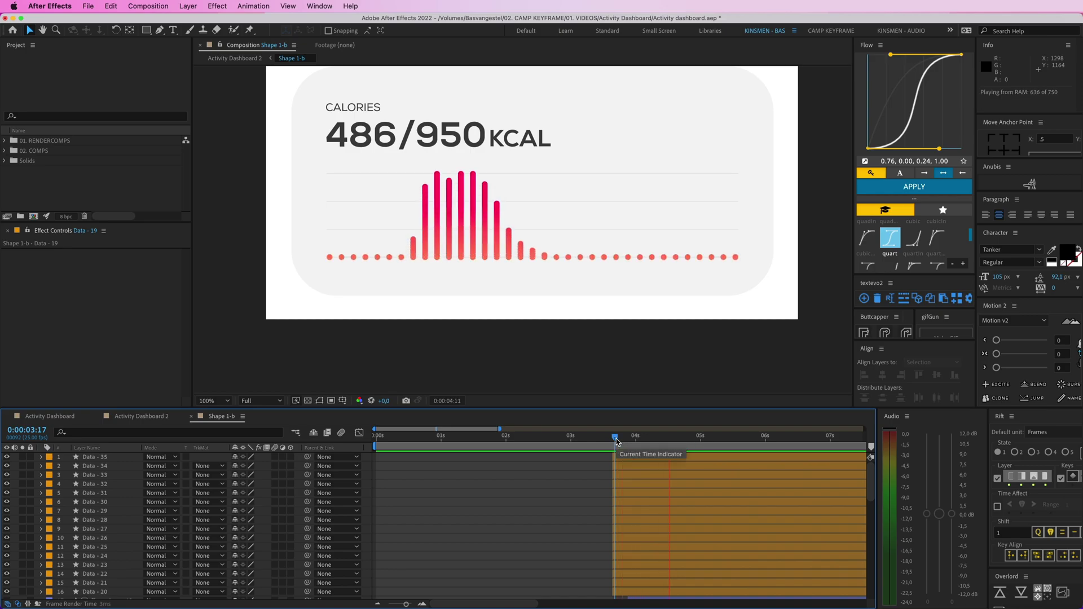
click(610, 438)
Stagger Data - 2 through Data - 7 by one frame each, so they start from 3:17 to 3:22.
scroll(611, 497, down, 10)
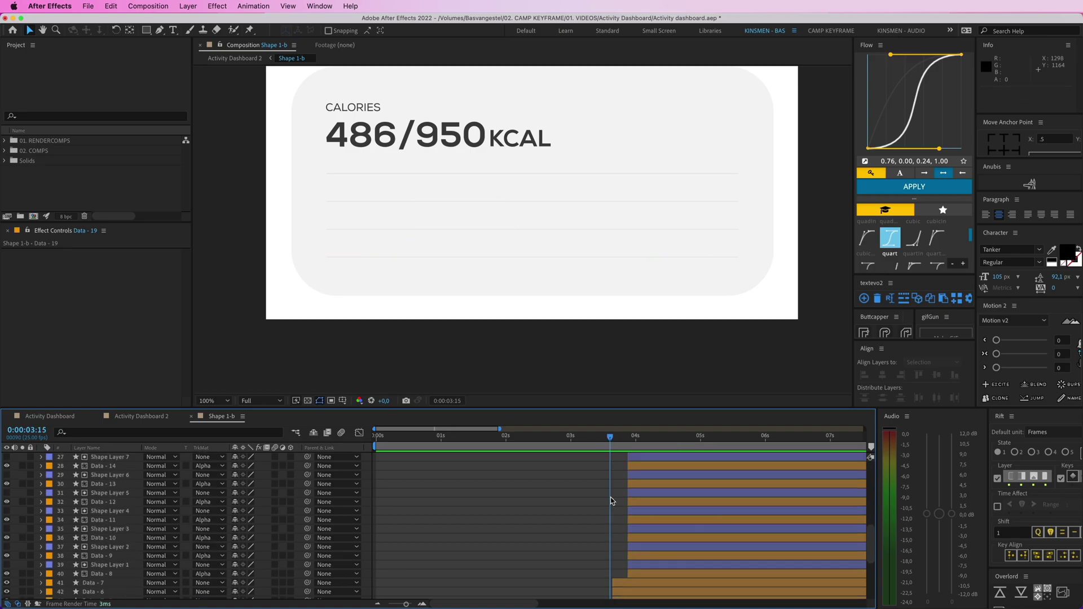
click(629, 505)
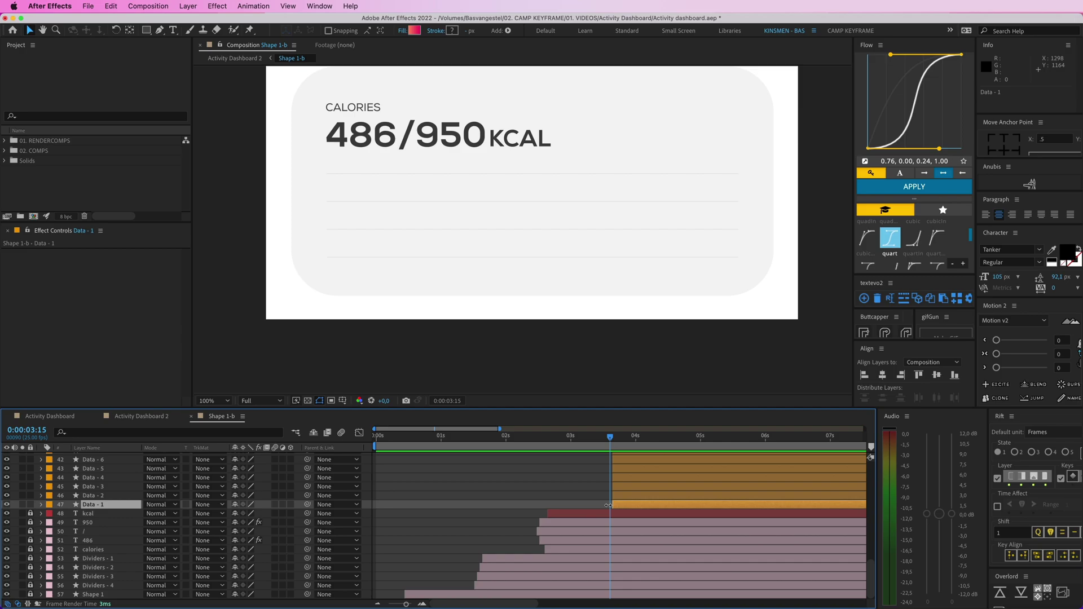
key(semicolon)
key(grave)
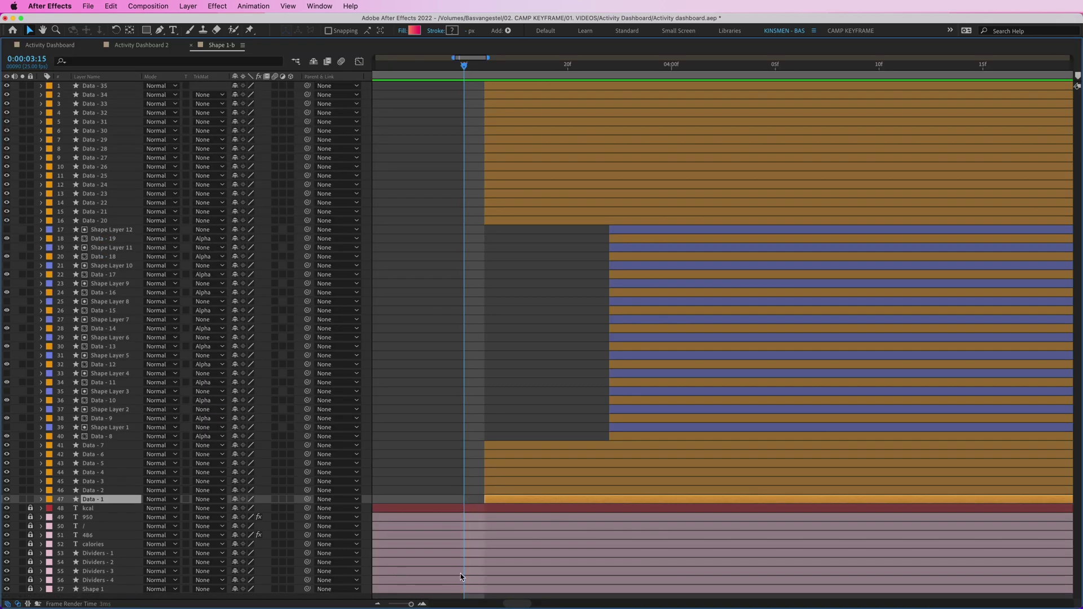
click(423, 604)
click(472, 490)
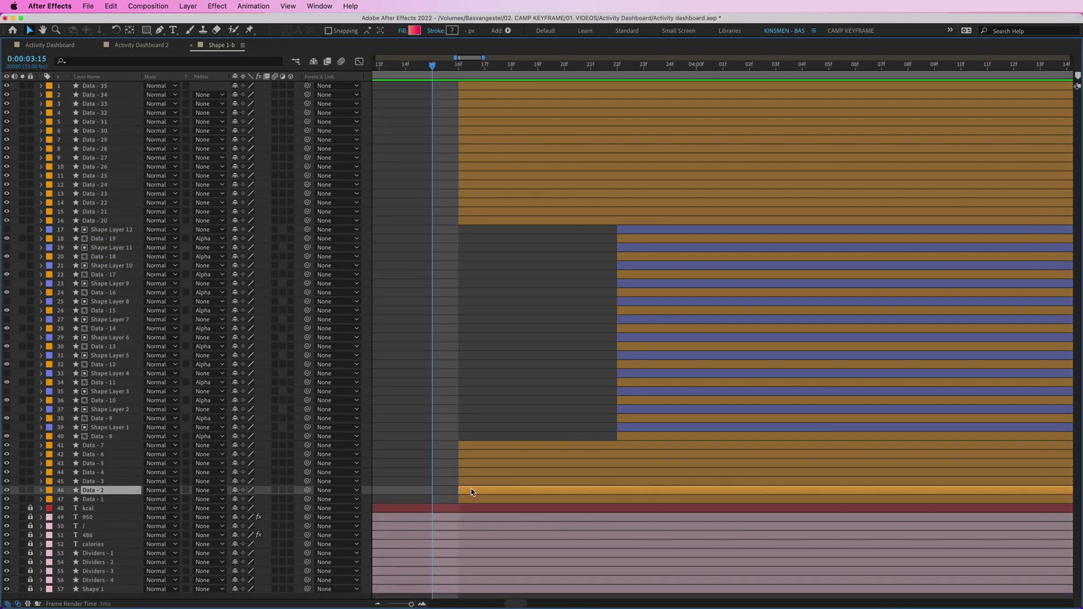
key(u)
drag(479, 490, 628, 469)
drag(536, 454, 603, 462)
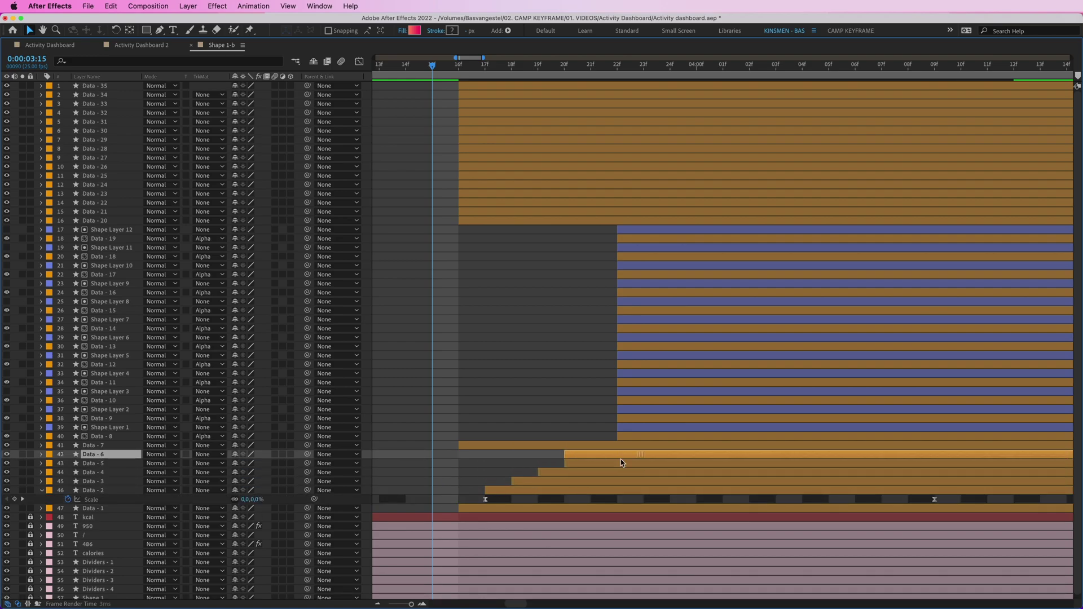
drag(504, 446, 565, 453)
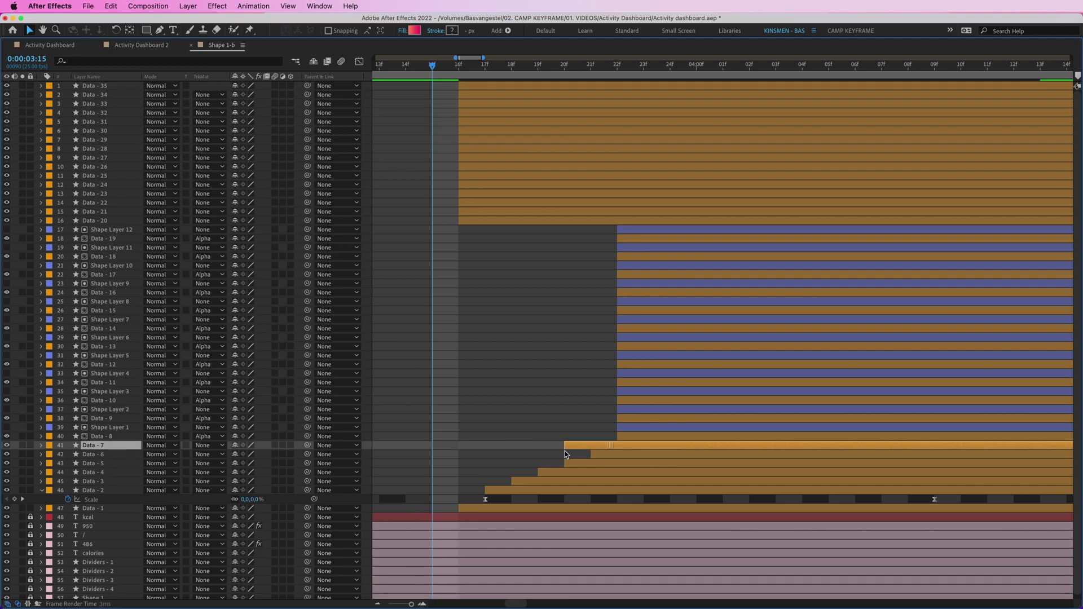
Shift Data - 8 through Data - 19 together with their matte shape layers to start at 3:23.
click(635, 437)
shift+click(630, 233)
drag(638, 234, 649, 234)
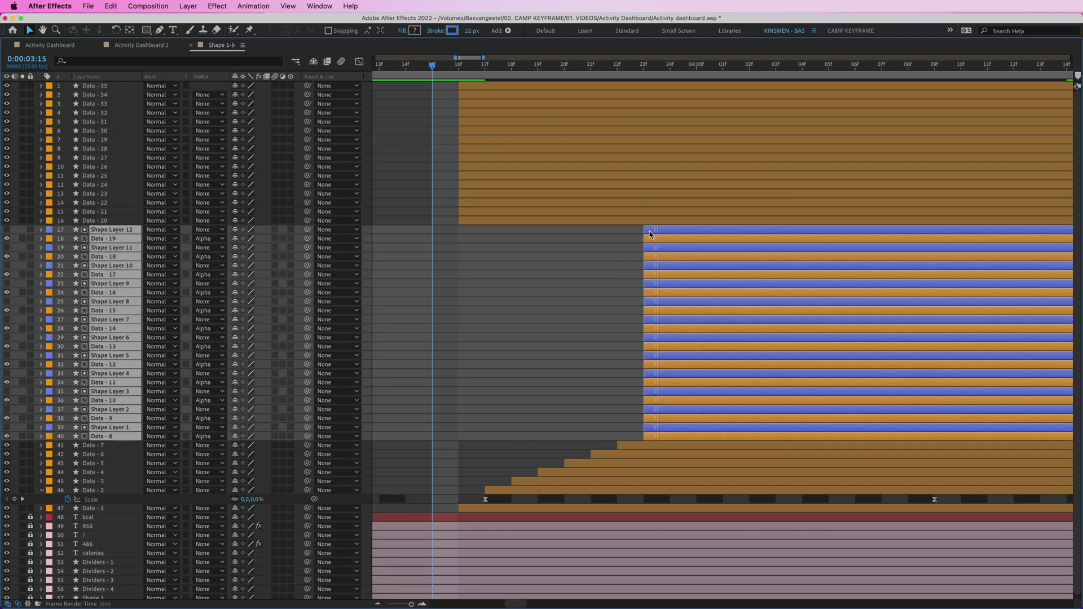
Stagger bars Data - 9 through Data - 12 with their matte layers one frame apart, starting from 3:24 to 4:02.
click(685, 418)
shift+click(669, 411)
drag(669, 410, 774, 363)
click(665, 400)
shift+click(662, 392)
click(677, 382)
shift+click(671, 373)
click(706, 364)
shift+click(700, 356)
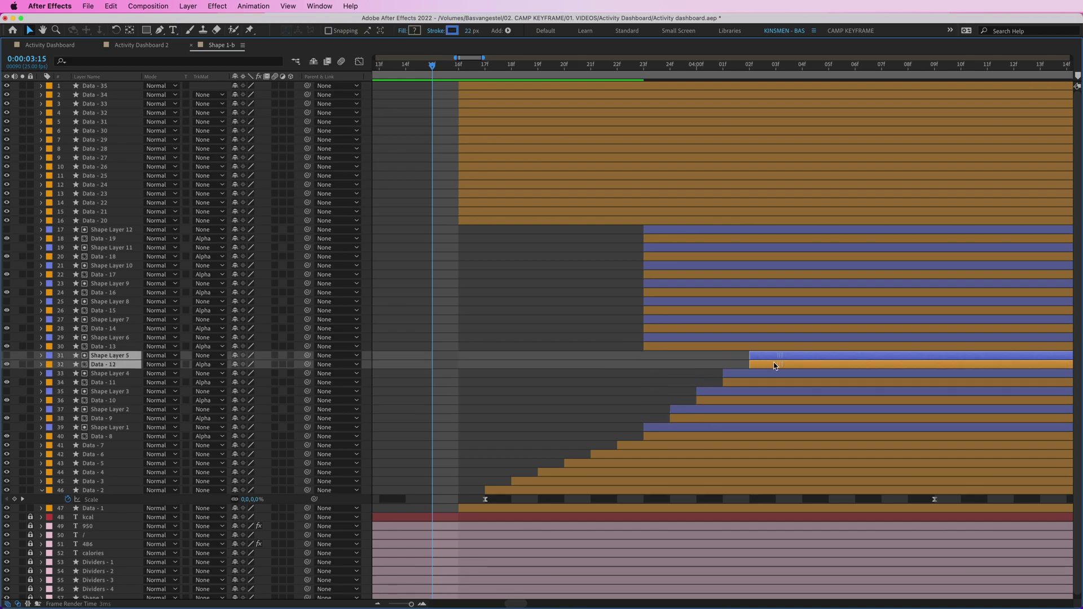
Stagger Data - 13 through Data - 35 one frame apart from 4:03 to 5:00, moving each matte layer with its bar.
scroll(632, 366, right, 3)
click(507, 345)
shift+click(572, 338)
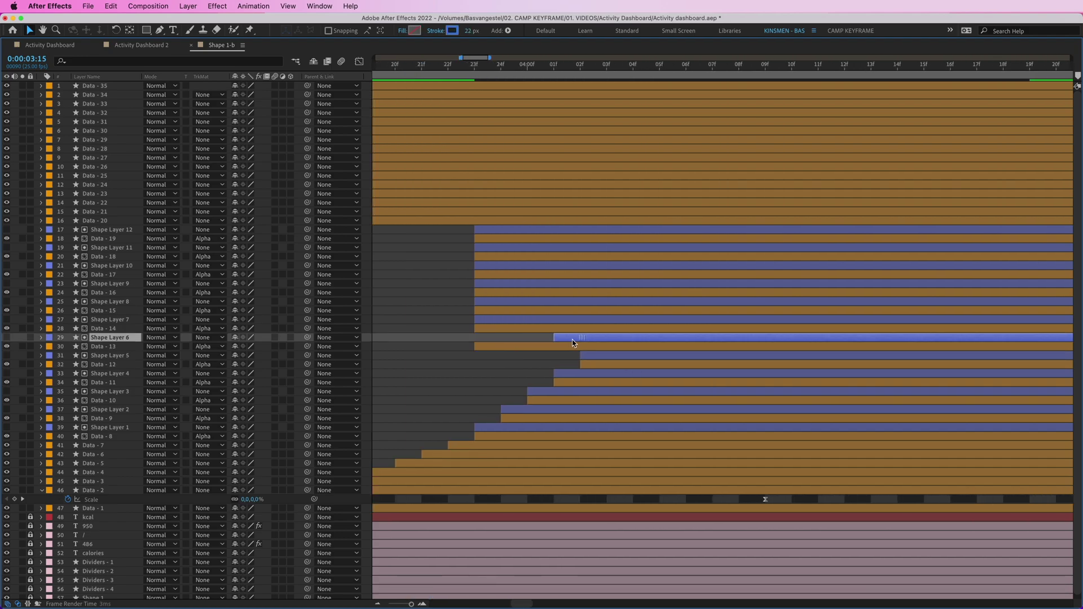
drag(502, 344, 648, 323)
click(570, 328)
shift+click(570, 320)
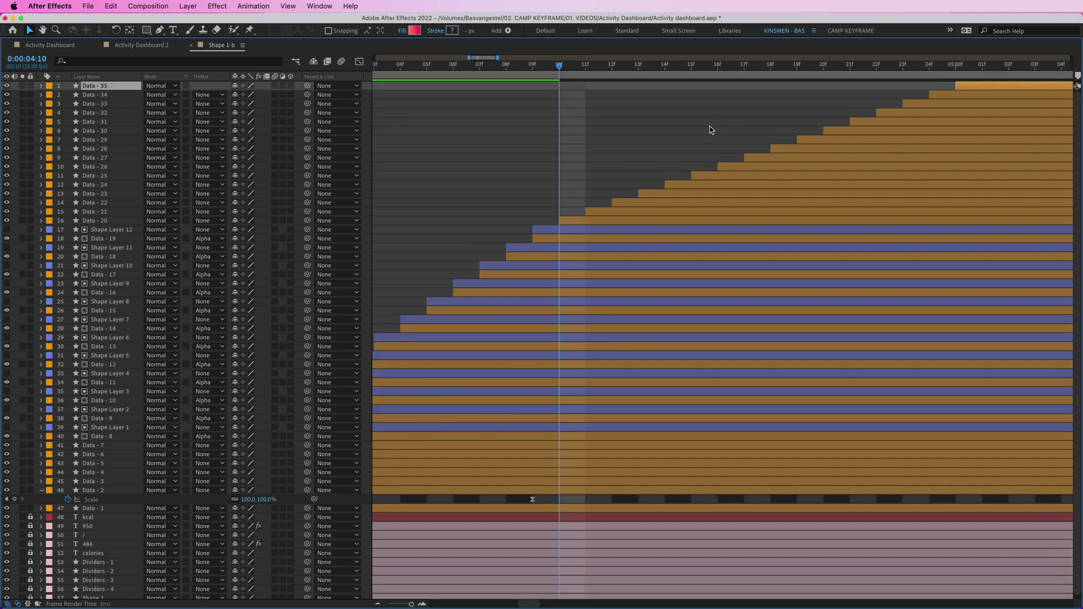
Check that Shape Layer 11 and Shape Layer 12 start together with their bars Data - 18 and Data - 19.
scroll(710, 130, left, 5)
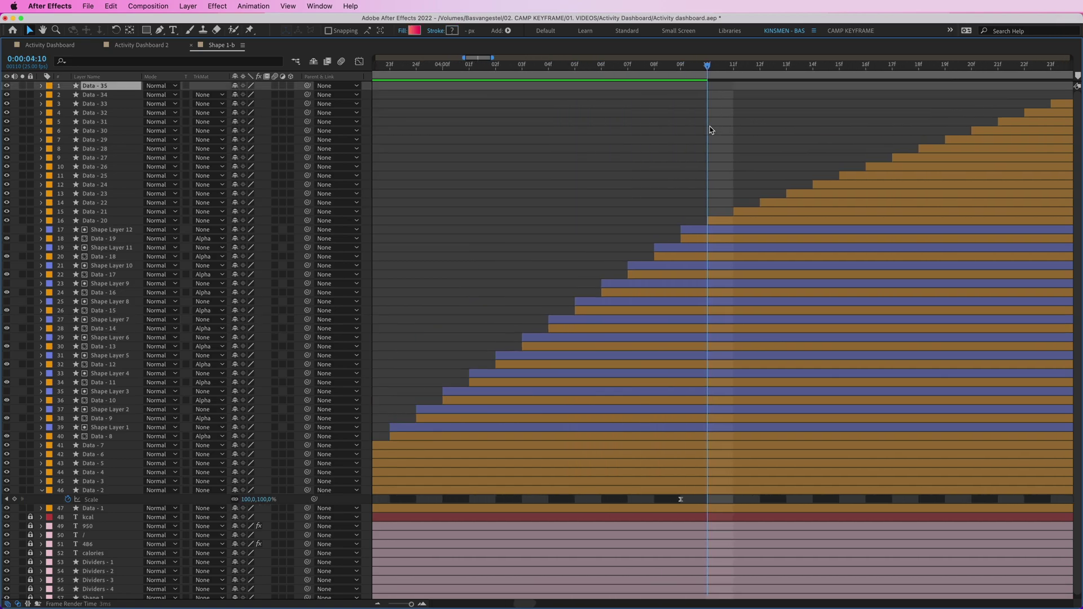
click(686, 228)
shift+click(687, 236)
click(672, 246)
shift+click(669, 259)
click(634, 223)
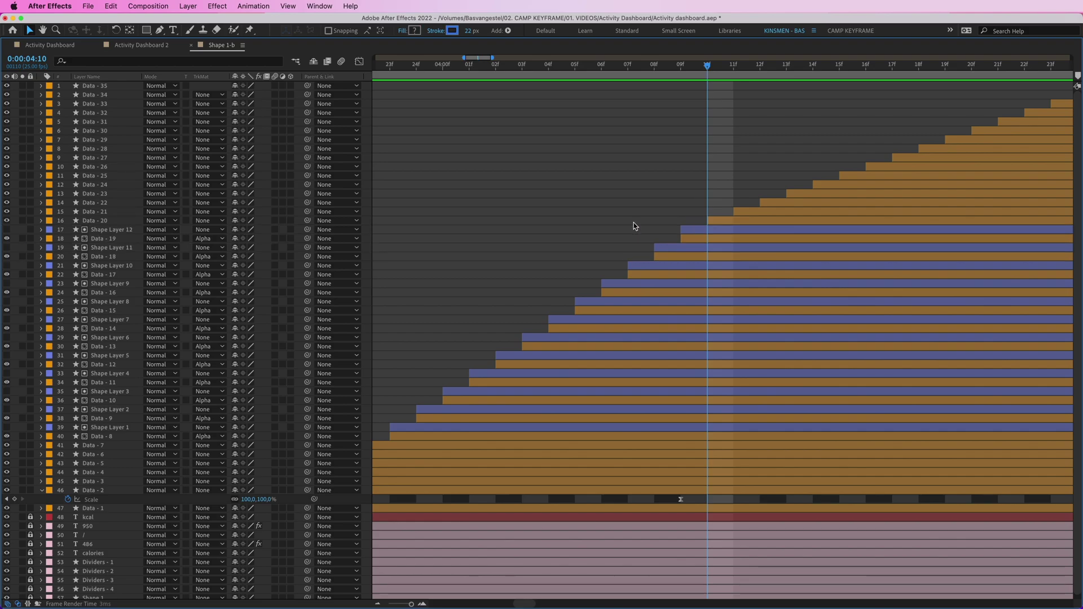
key(grave)
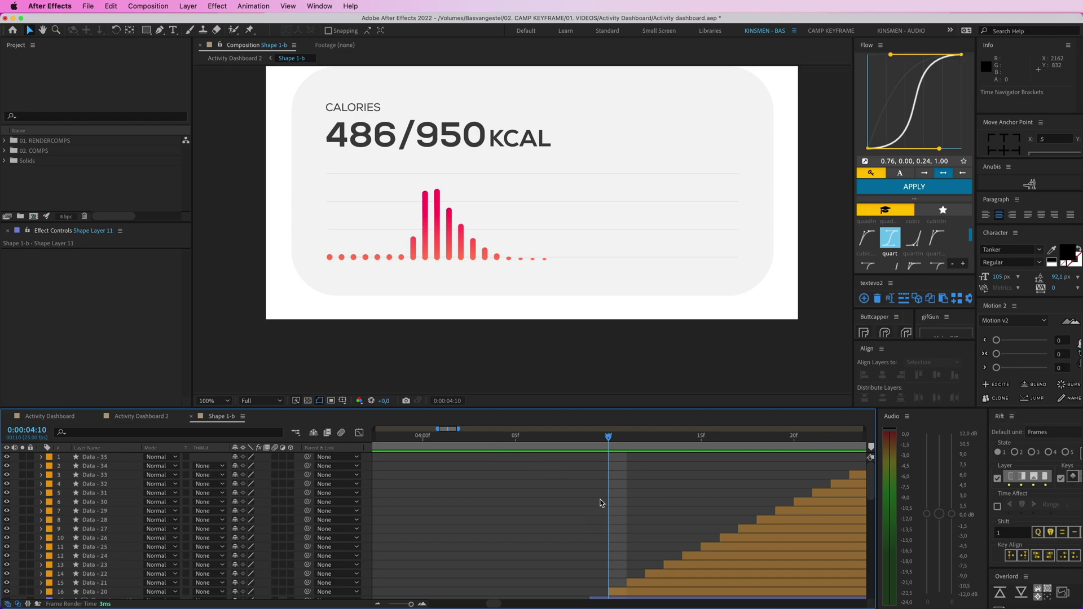
key(grave)
click(608, 236)
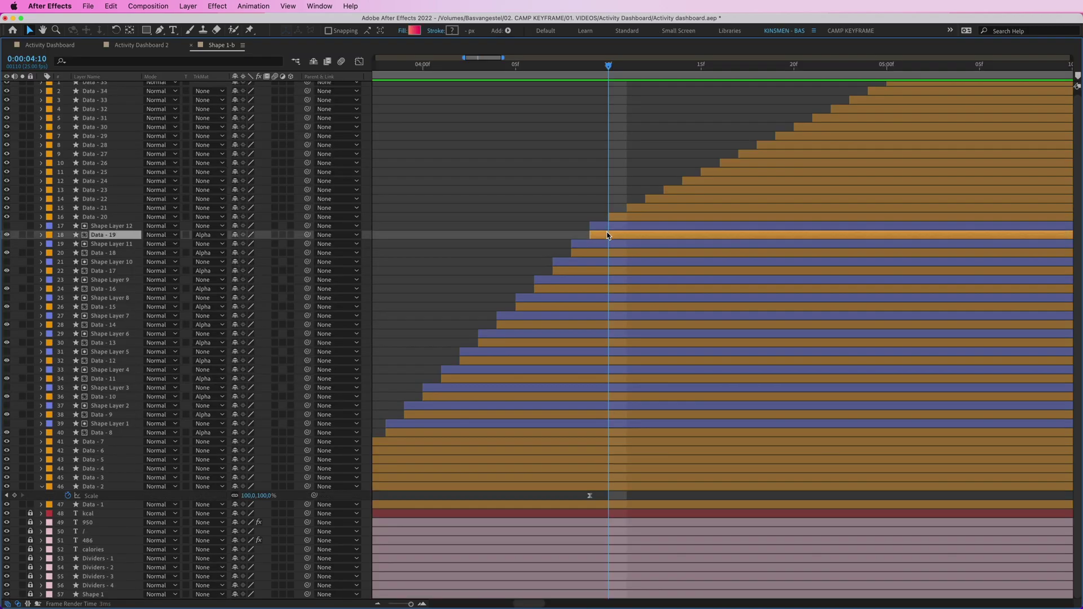
shift+click(602, 228)
click(544, 215)
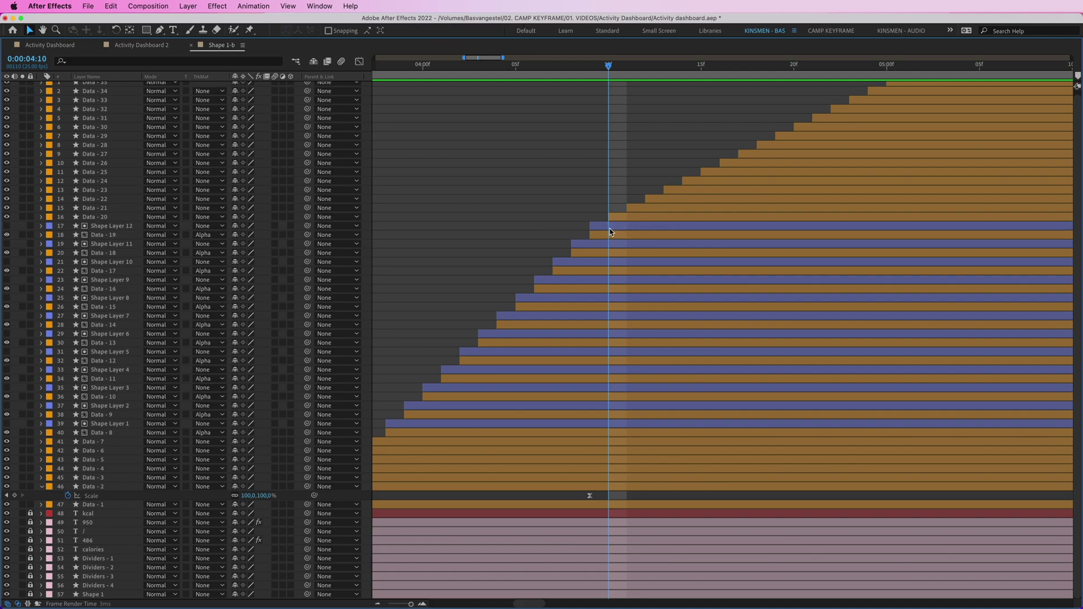
key(grave)
Zoom the timeline out to the full duration and preview the staggered bar animation.
scroll(565, 484, down, 5)
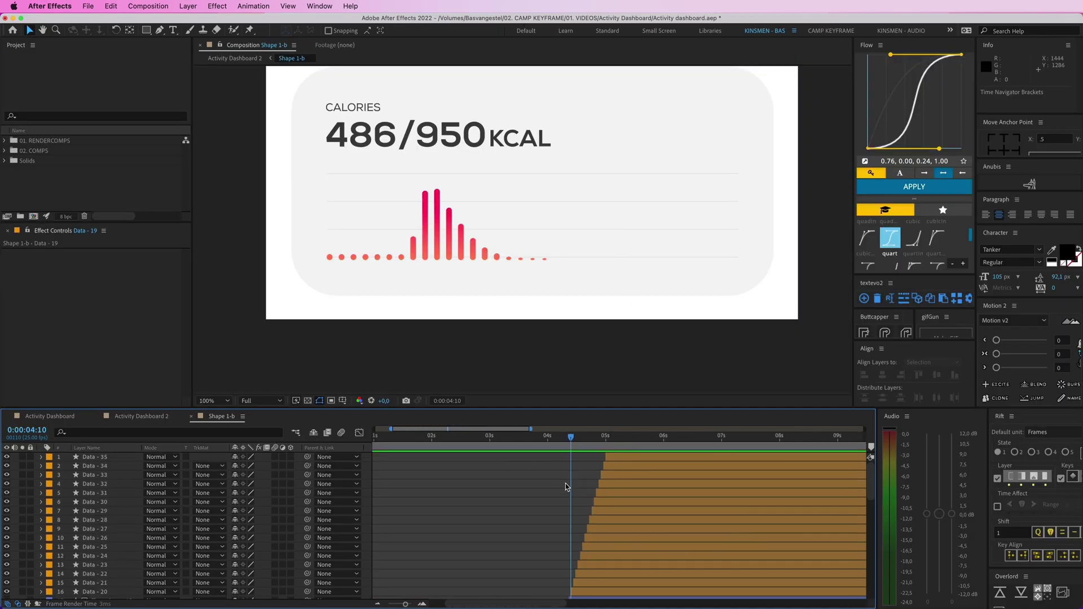
drag(446, 438, 444, 439)
key(space)
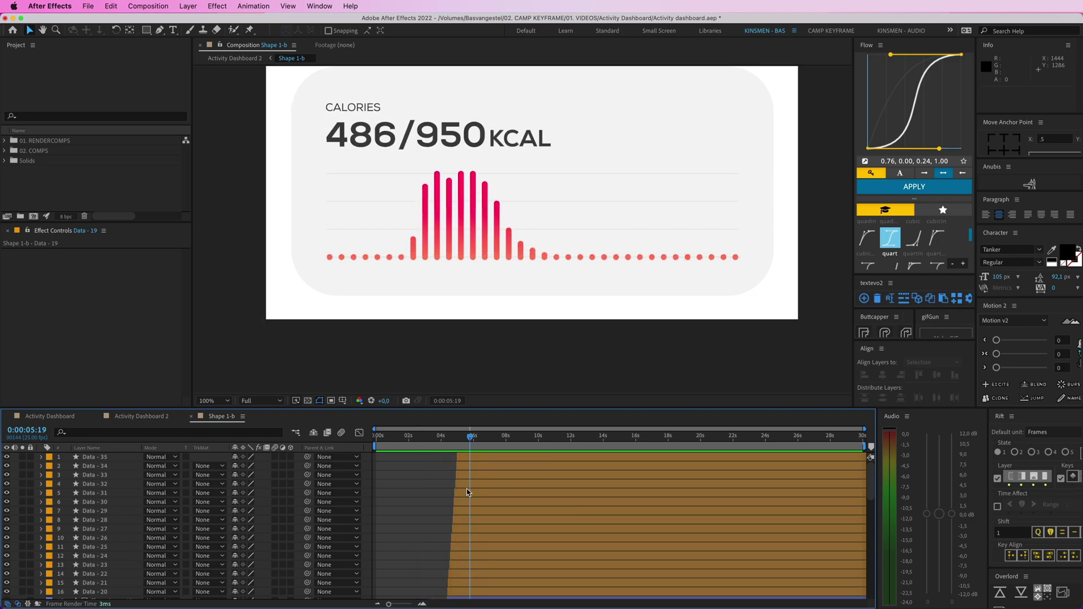
Select all unlocked bar and matte layers and move them earlier together so Data - 1 starts at about 0:12.
key(grave)
click(476, 492)
key(s)
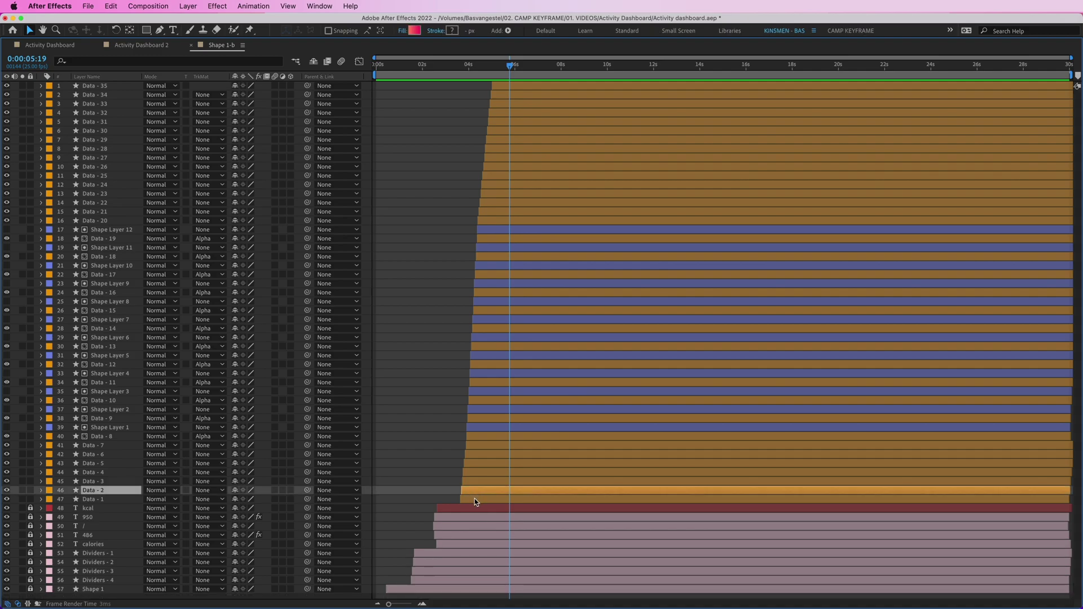
click(476, 499)
key(super+a)
key(grave)
scroll(451, 550, down, 10)
drag(474, 505, 441, 505)
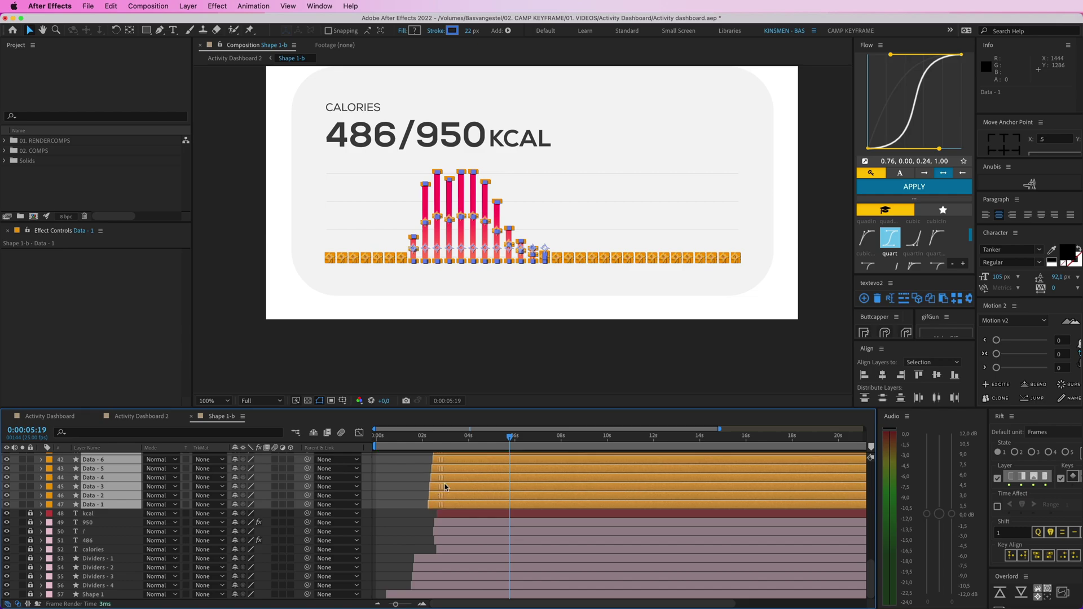
drag(429, 438, 388, 440)
drag(422, 500, 404, 506)
Nudge the selected bar and matte layers slightly earlier and preview the animation from the beginning.
key(space)
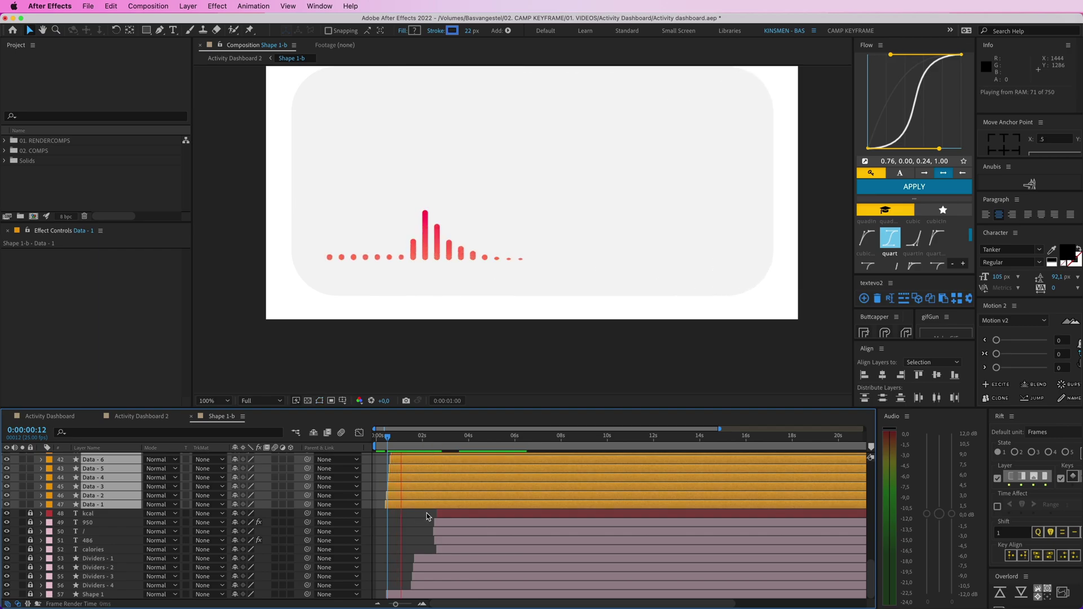
drag(432, 508, 430, 508)
key(space)
drag(402, 438, 374, 438)
key(space)
key(space)
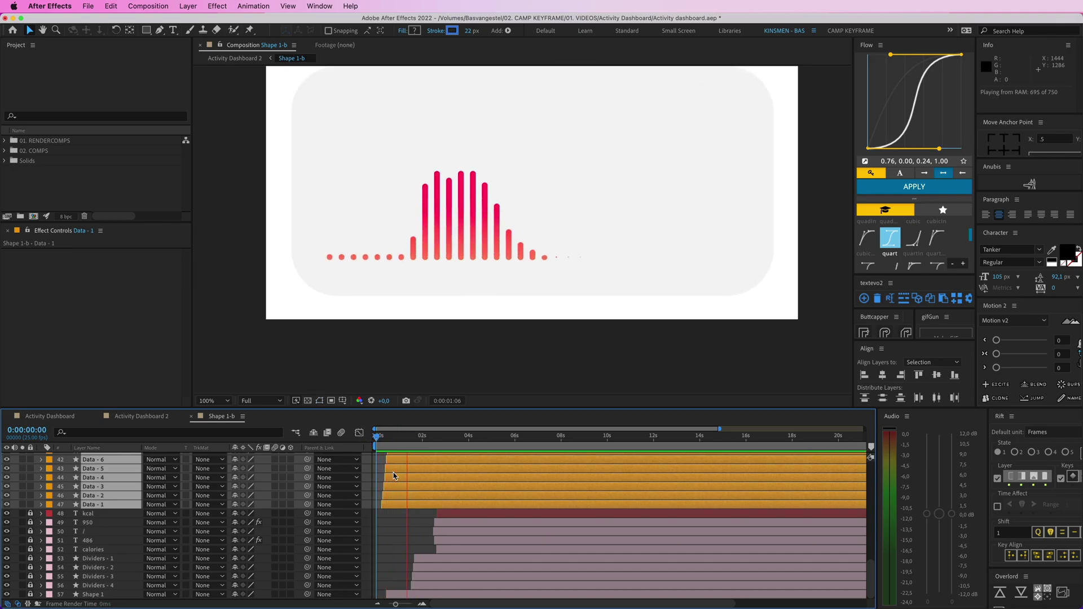
key(space)
drag(410, 438, 384, 437)
key(space)
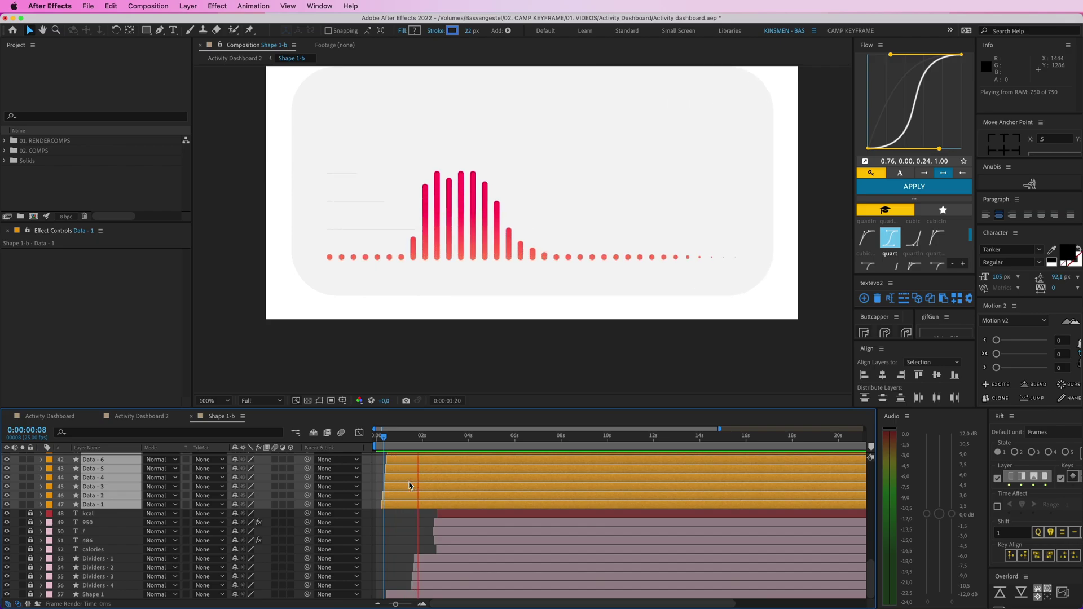
key(space)
Unlock the layers kcal through Dividers - 4 and move the four divider layers earlier to start about half a second in.
click(447, 512)
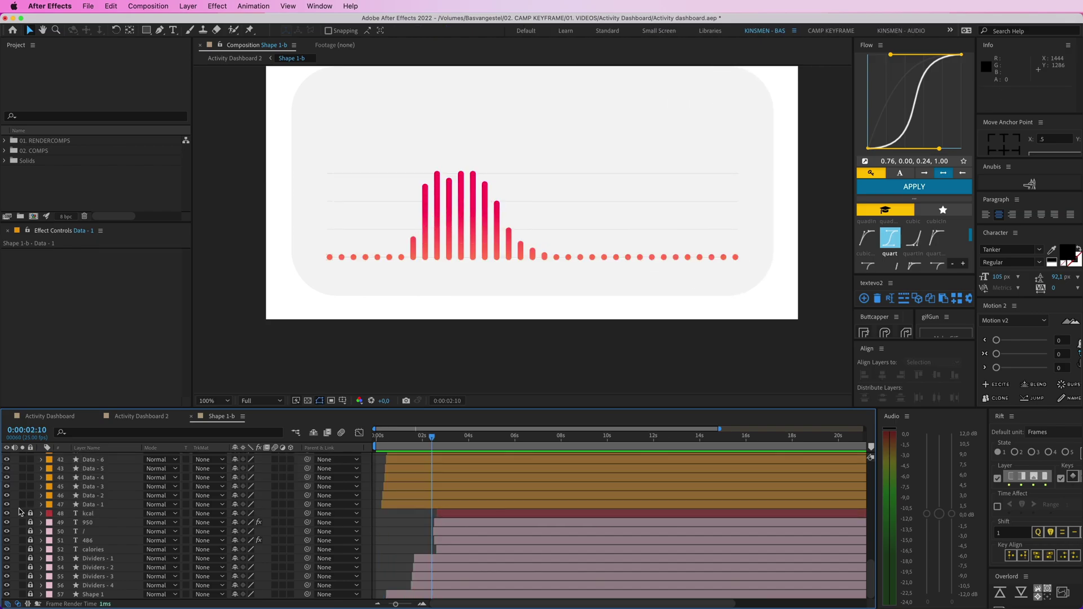
drag(31, 515, 34, 583)
click(96, 585)
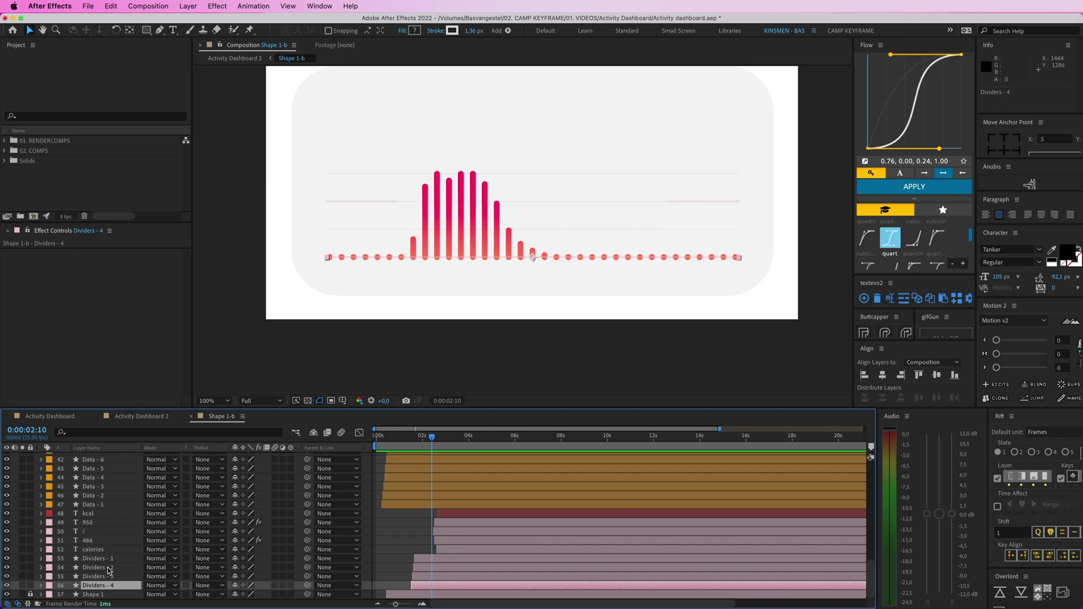
shift+click(93, 558)
drag(432, 561, 411, 479)
drag(430, 438, 385, 471)
drag(410, 564, 402, 563)
Move the text layers calories through kcal earlier to start about half a second in, and preview the card animation.
click(450, 551)
shift+click(453, 516)
drag(454, 516, 414, 512)
drag(393, 442, 377, 440)
drag(413, 515, 405, 515)
key(space)
key(space)
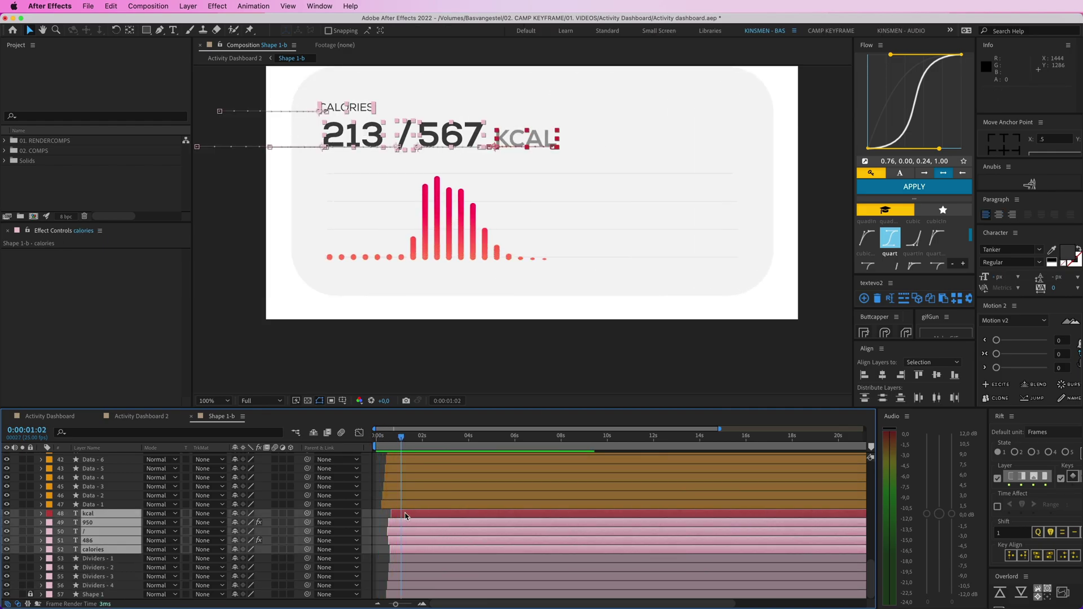
click(377, 518)
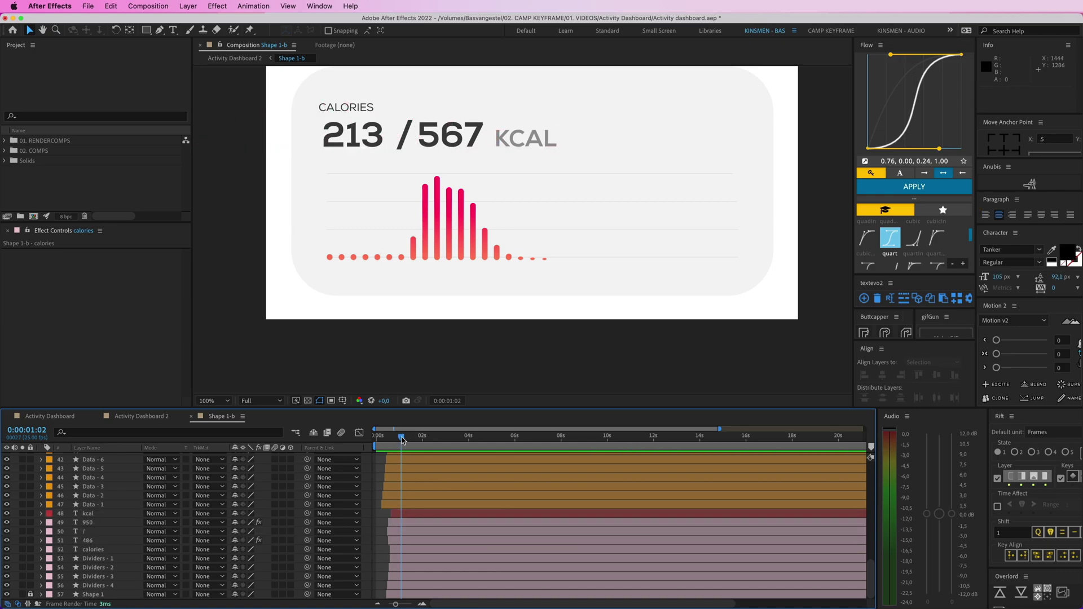
Examine the card's animation around the first second, checking how the text enters past the card's edge and how the bars are matted.
drag(402, 440, 415, 437)
click(367, 107)
click(385, 148)
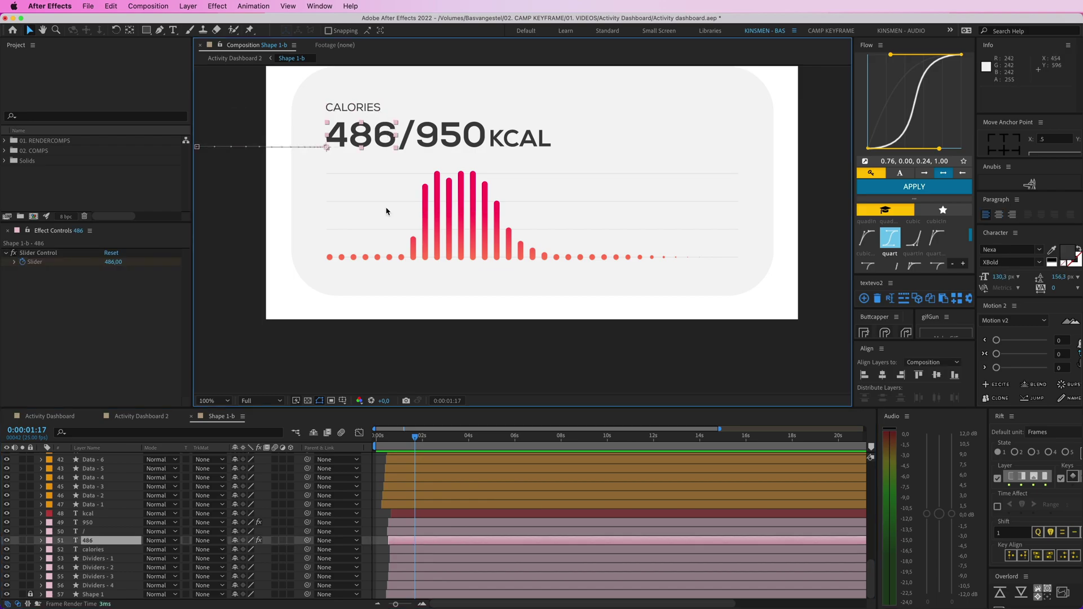
click(379, 460)
drag(415, 437, 389, 435)
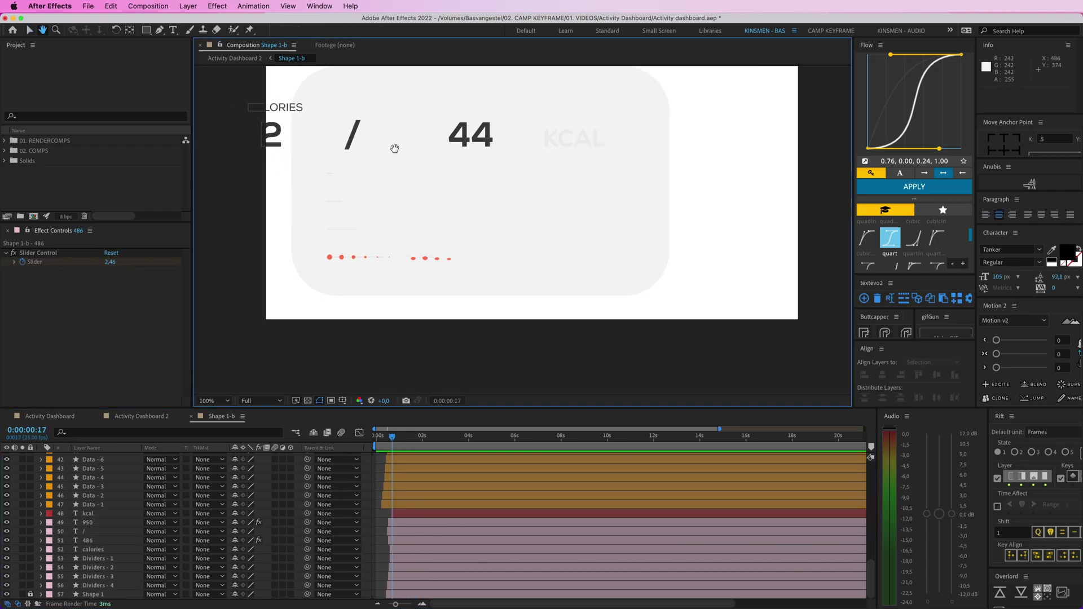
scroll(394, 147, up, 3)
scroll(395, 148, left, 2)
click(326, 175)
click(399, 158)
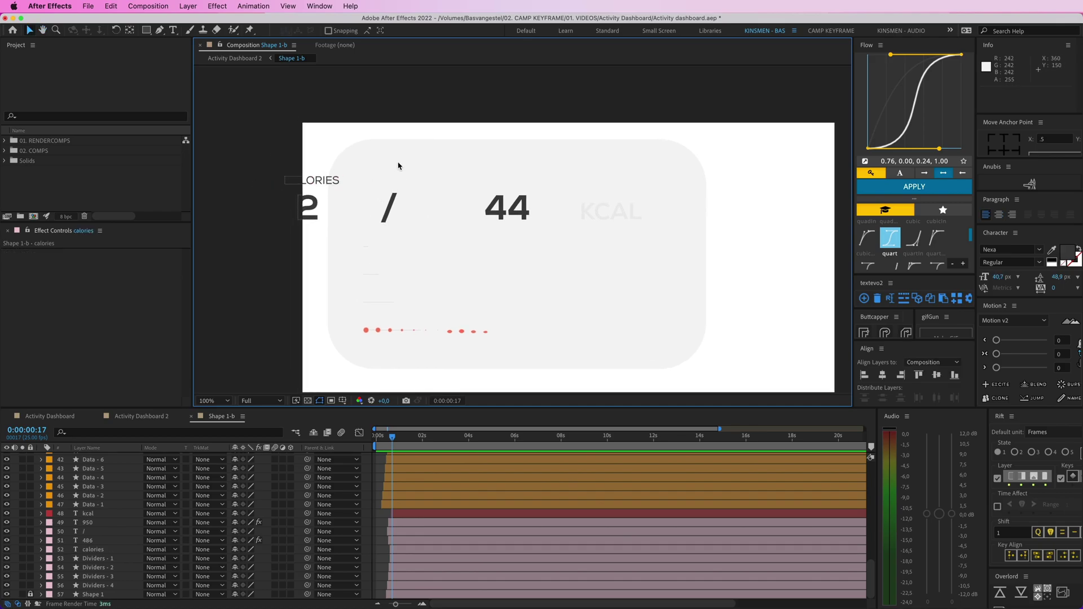
click(383, 476)
scroll(389, 486, up, 5)
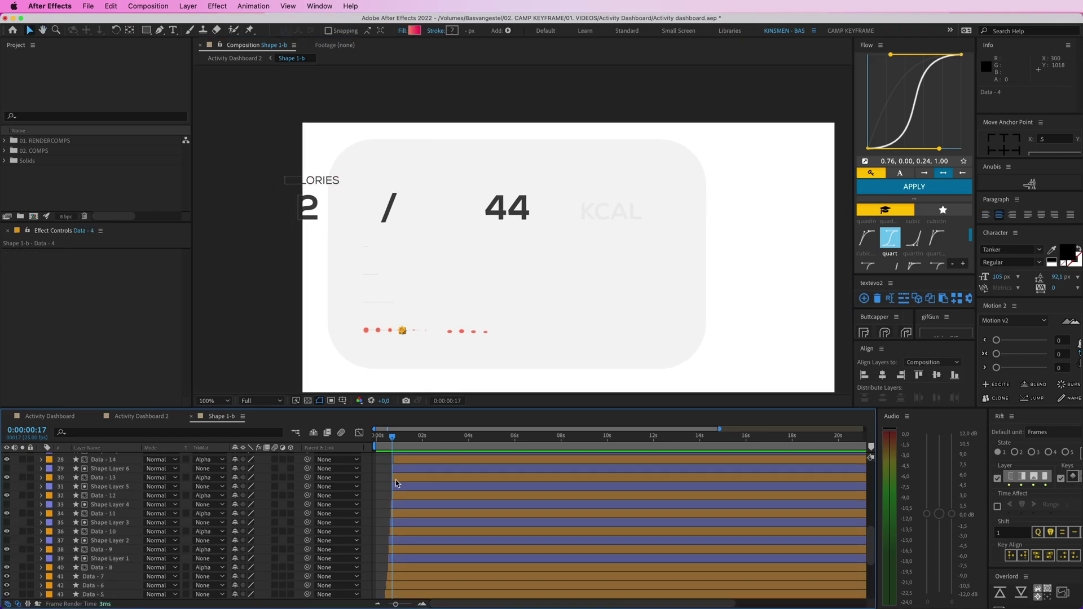
click(401, 471)
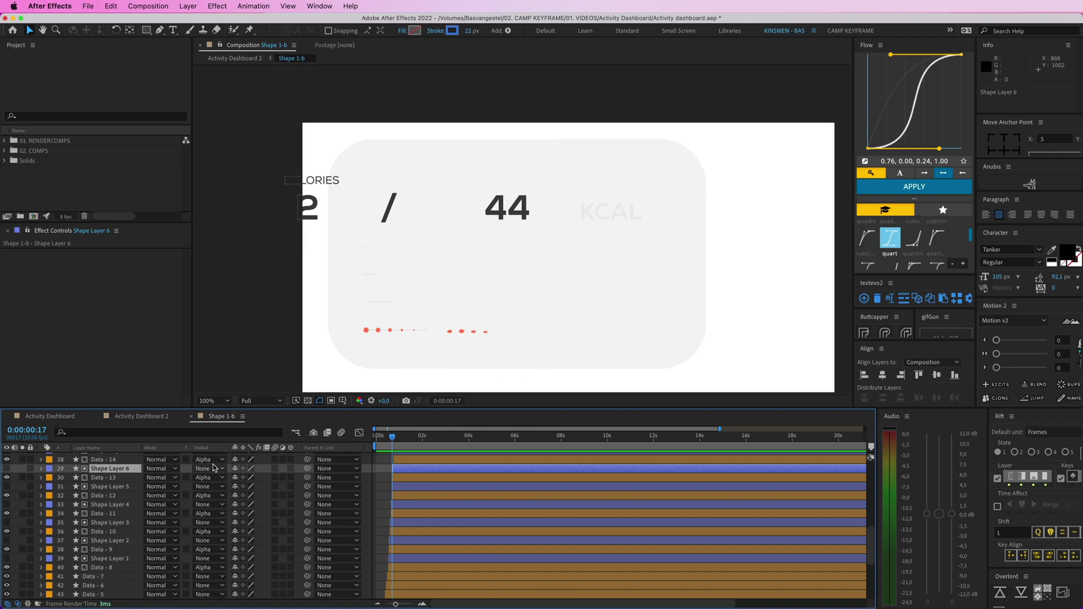
scroll(389, 485, down, 5)
click(389, 478)
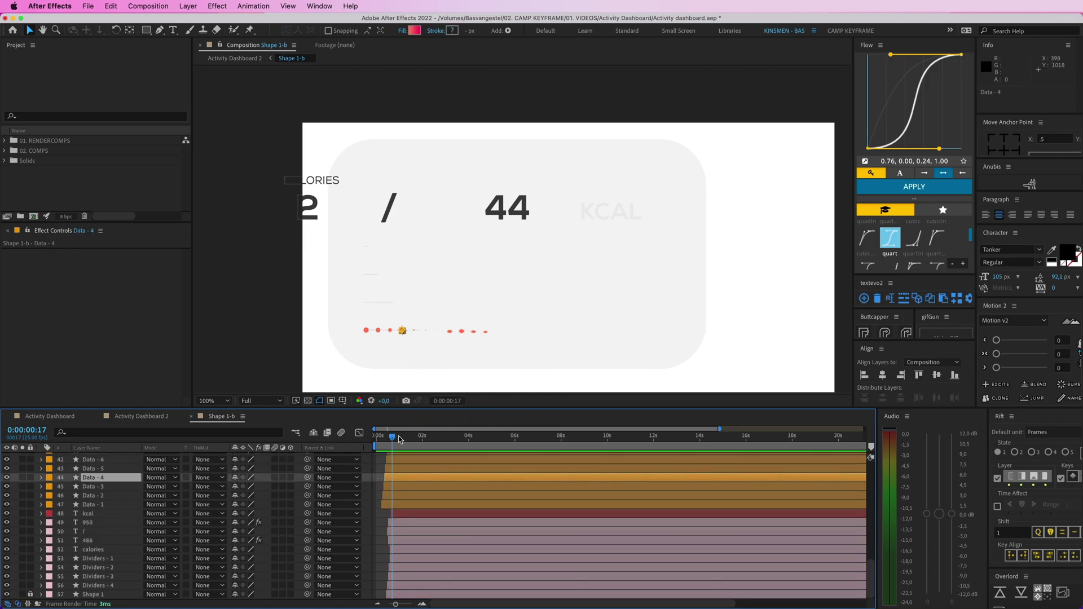
Apply the Set Matte effect to the calories text layer and take its matte from layer 57, Shape 1.
drag(398, 438, 412, 437)
click(396, 181)
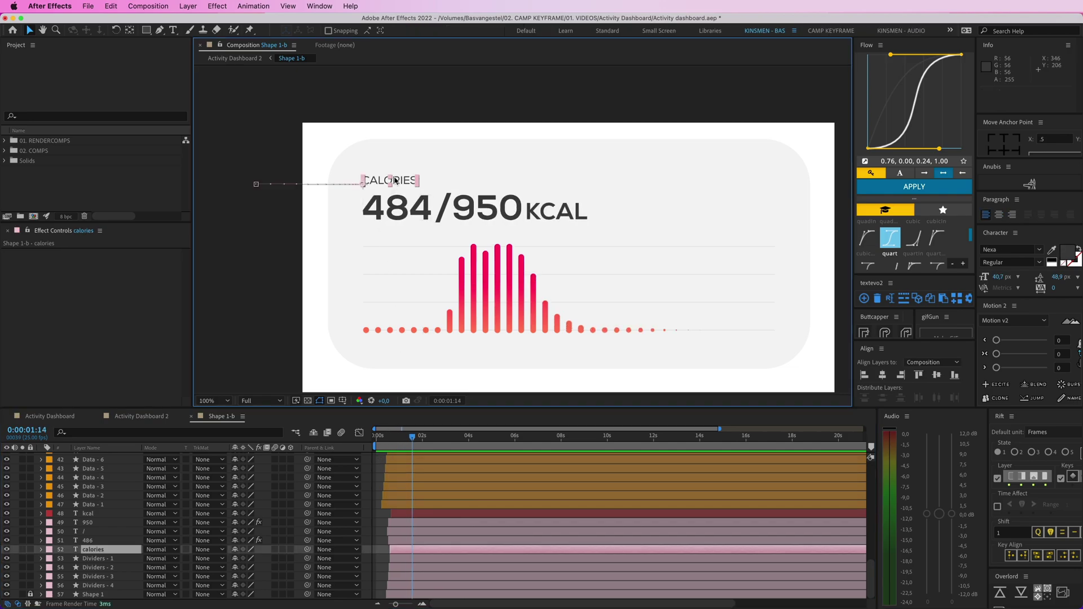
click(350, 6)
text(set matte)
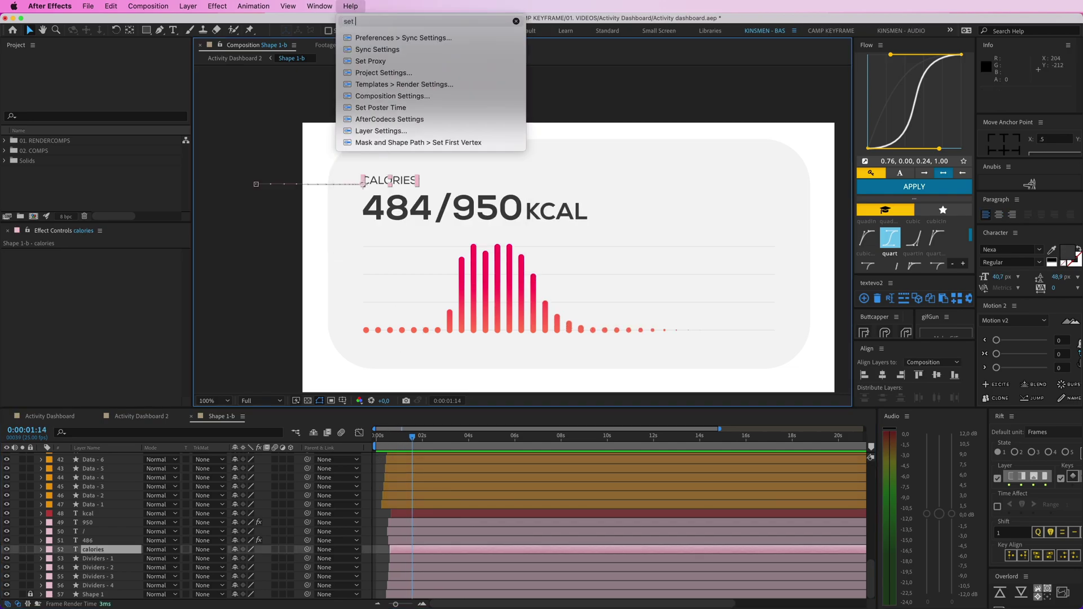
mouse_move(388, 40)
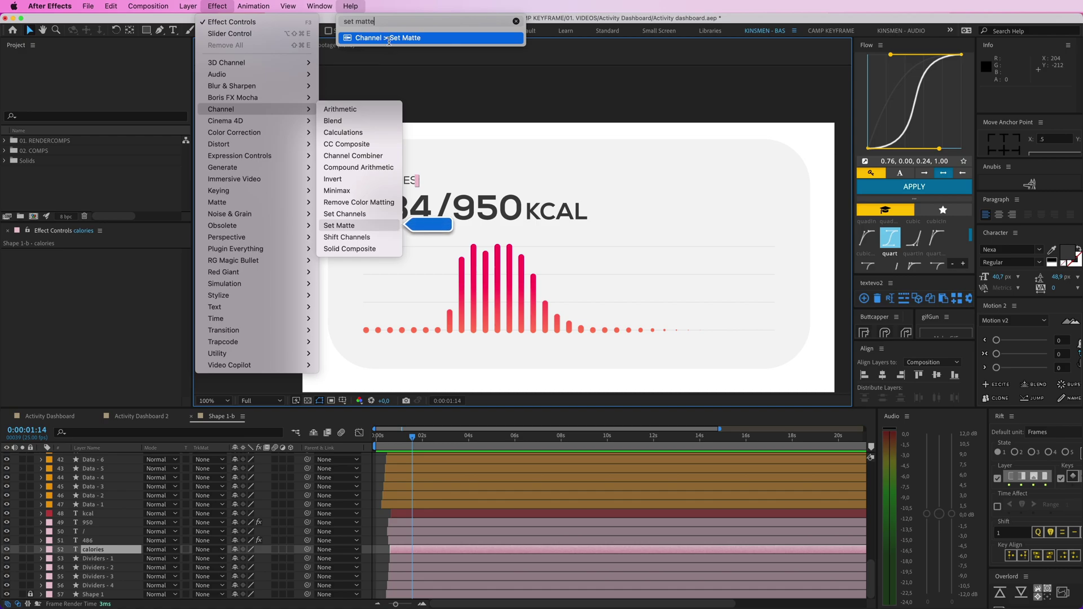
click(389, 39)
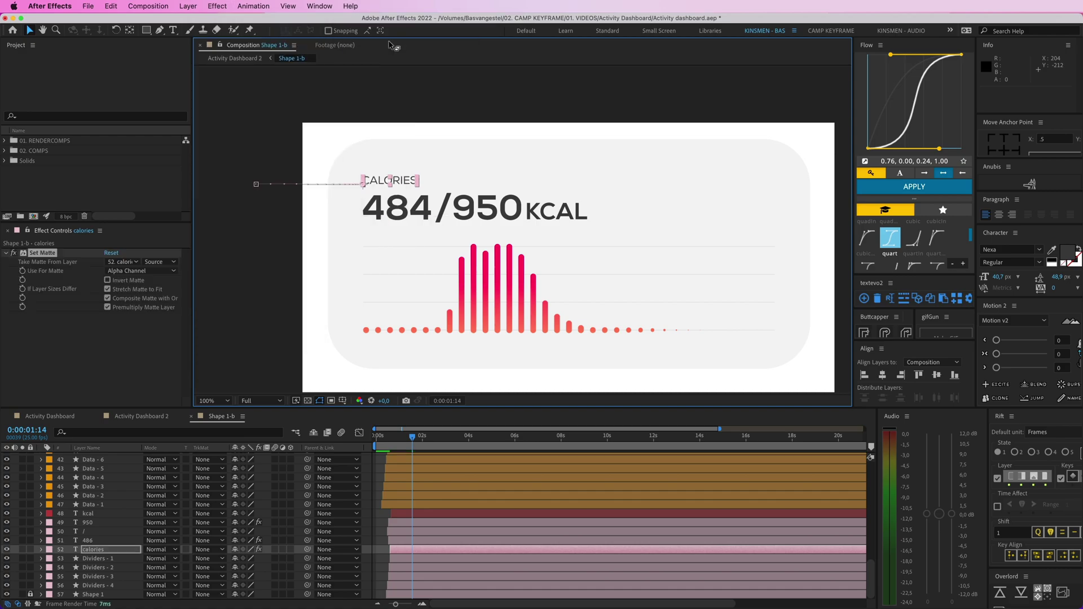
click(123, 262)
scroll(152, 395, up, 3)
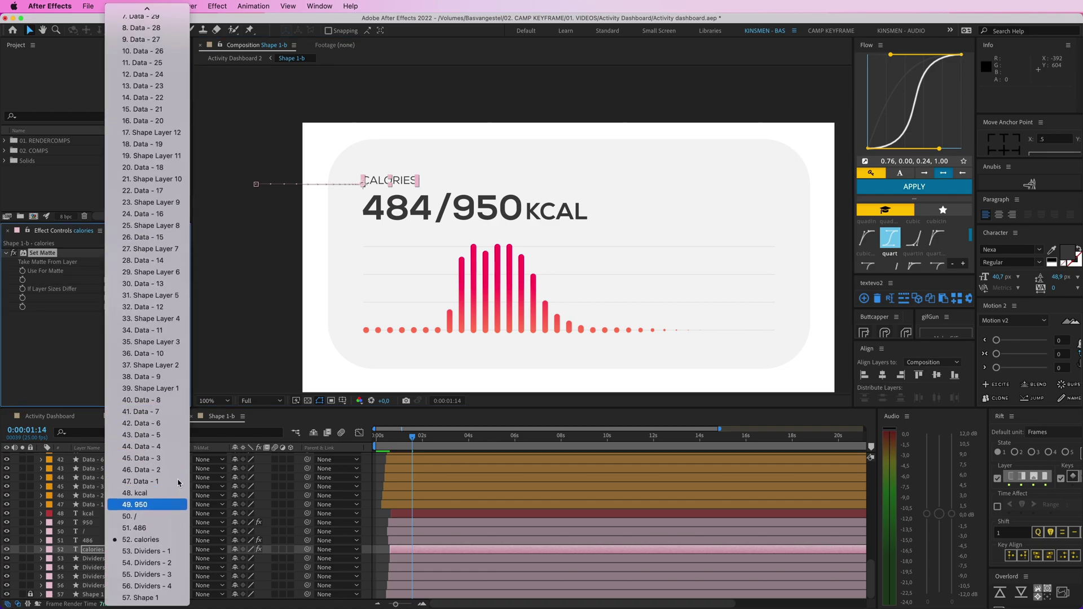
click(171, 599)
Copy the Set Matte effect from the calories layer to the 486 and / text layers.
drag(414, 440, 400, 440)
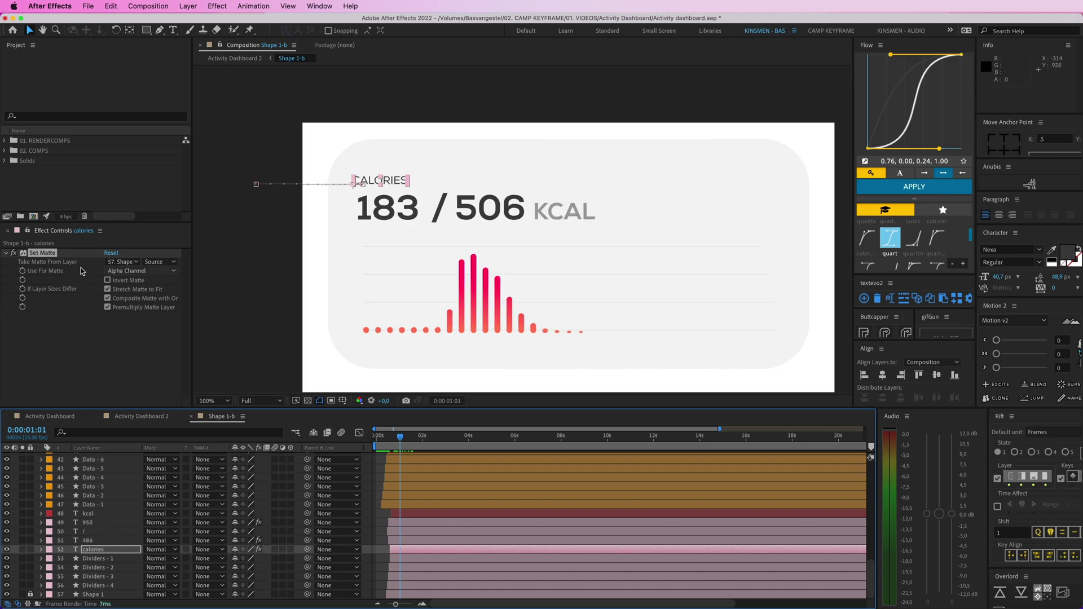
click(51, 255)
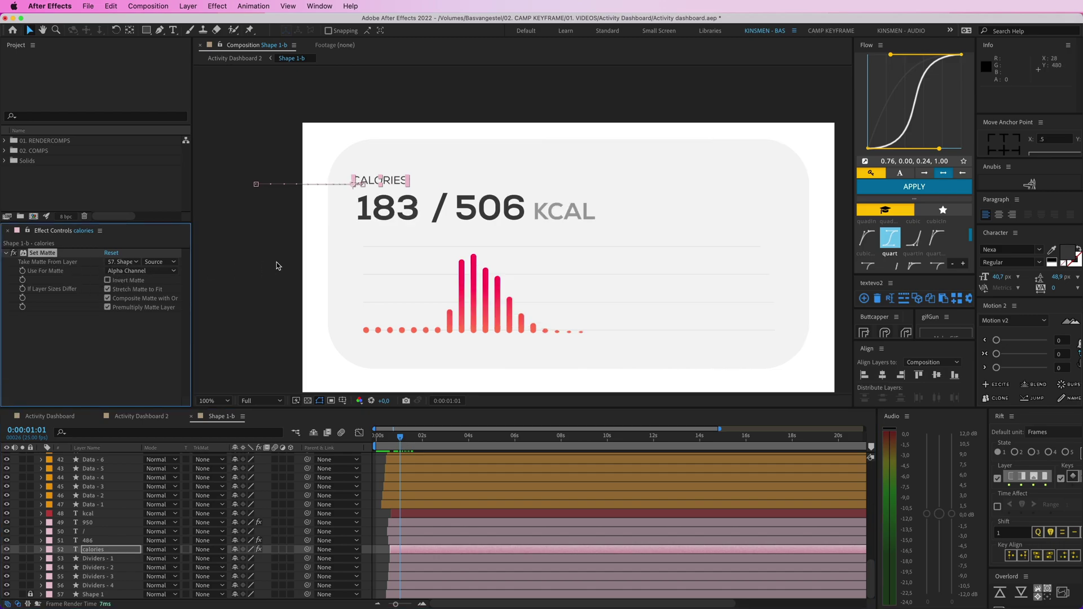
click(388, 205)
shift+click(439, 207)
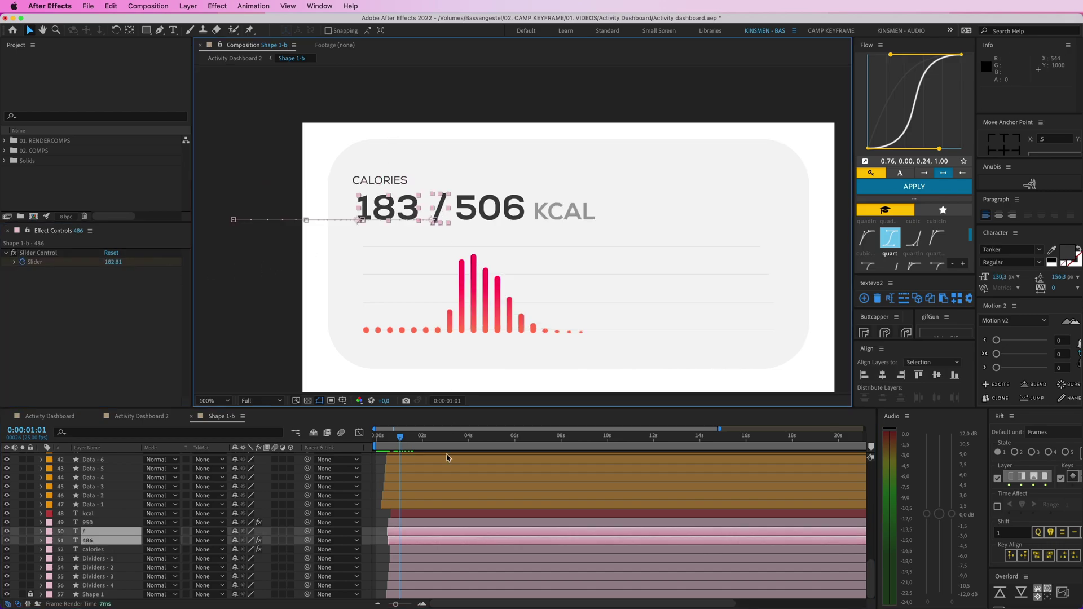
click(383, 467)
Fit the card composition in the viewer and preview its animation from the beginning.
drag(400, 437, 377, 440)
click(210, 401)
click(210, 412)
key(space)
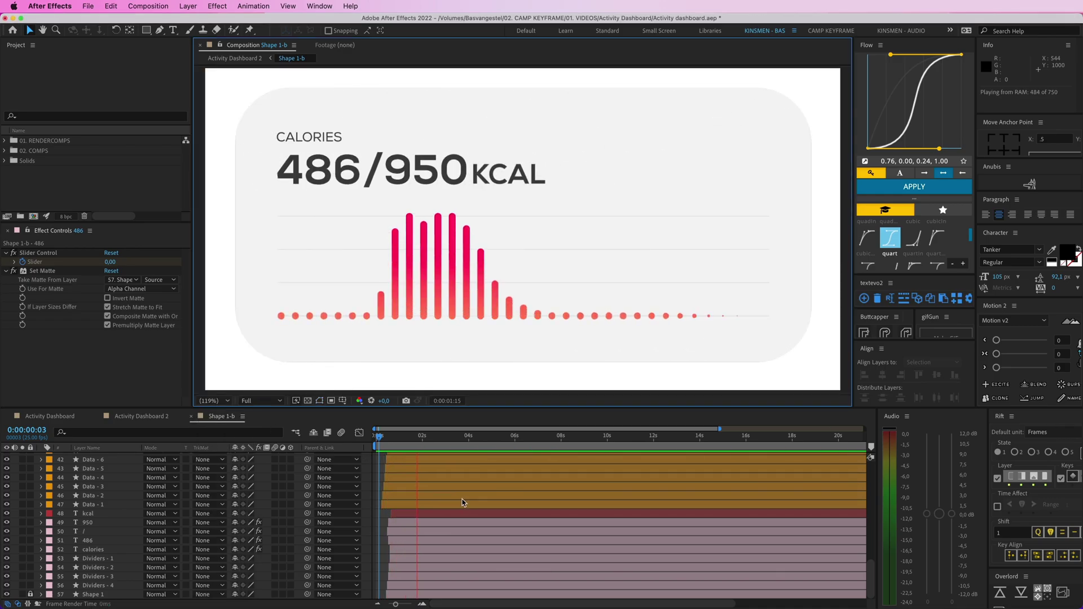
key(space)
Close the Shape 1-b composition and preview Activity Dashboard 2 from the beginning.
click(381, 465)
key(super+w)
click(458, 530)
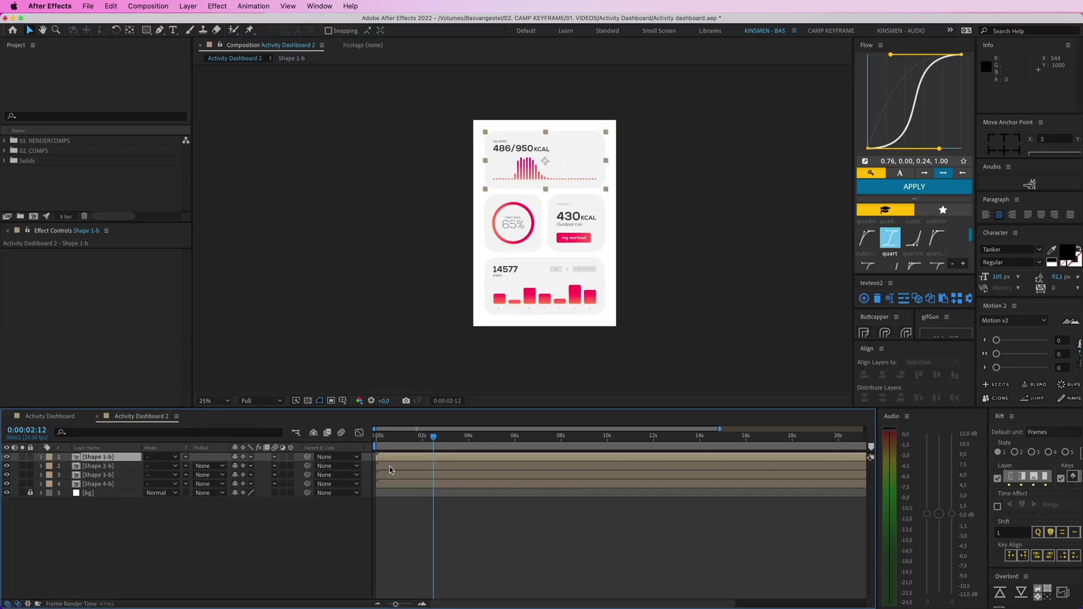
drag(434, 437, 375, 438)
key(space)
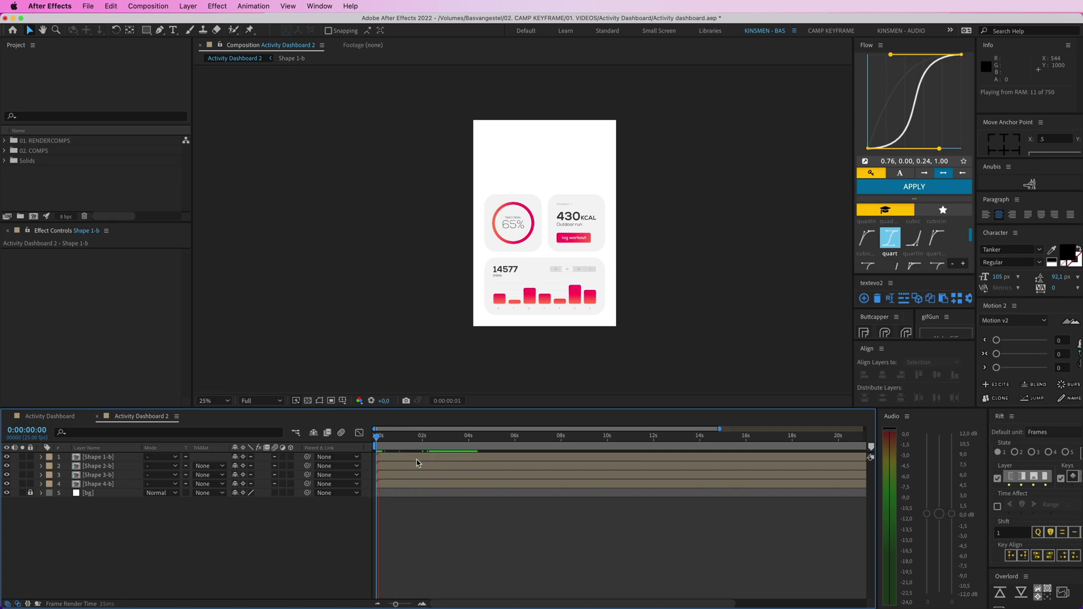